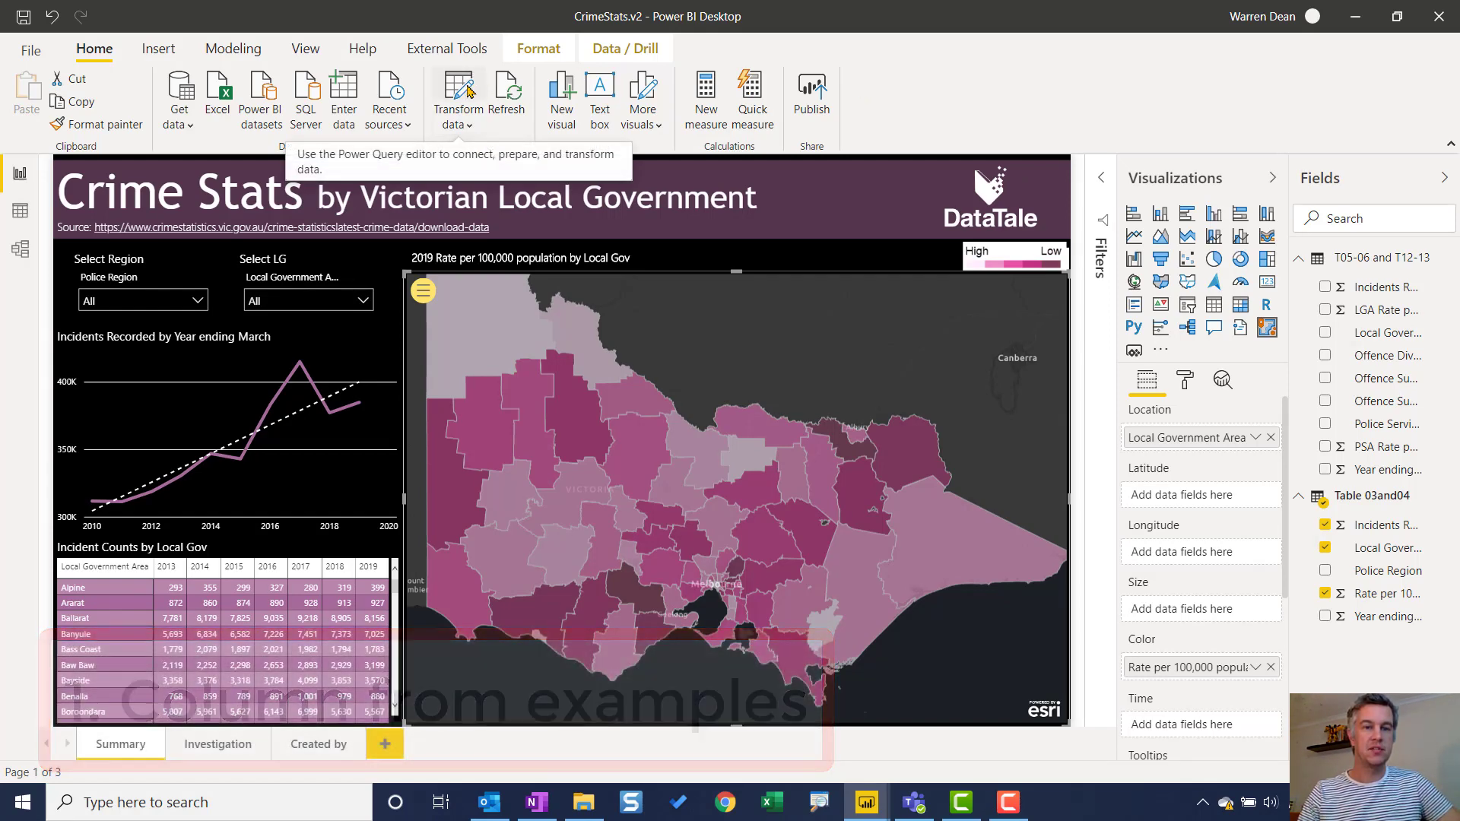
# Open the Power Query editor and select the Offence Division and Offence Subdivision columns of the T05-06 and T12-13 query
pyautogui.click(467, 92)
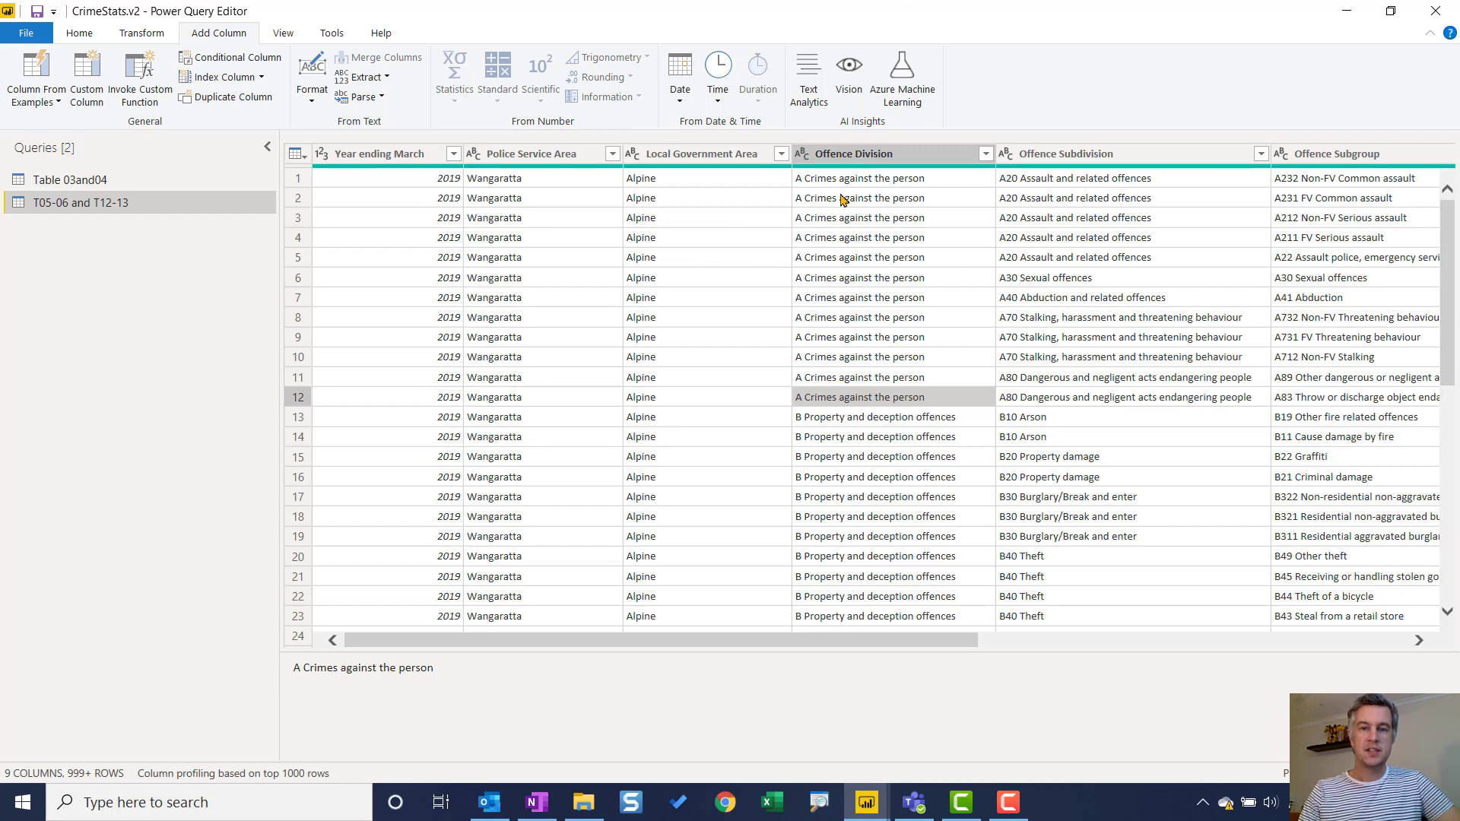
pyautogui.click(909, 157)
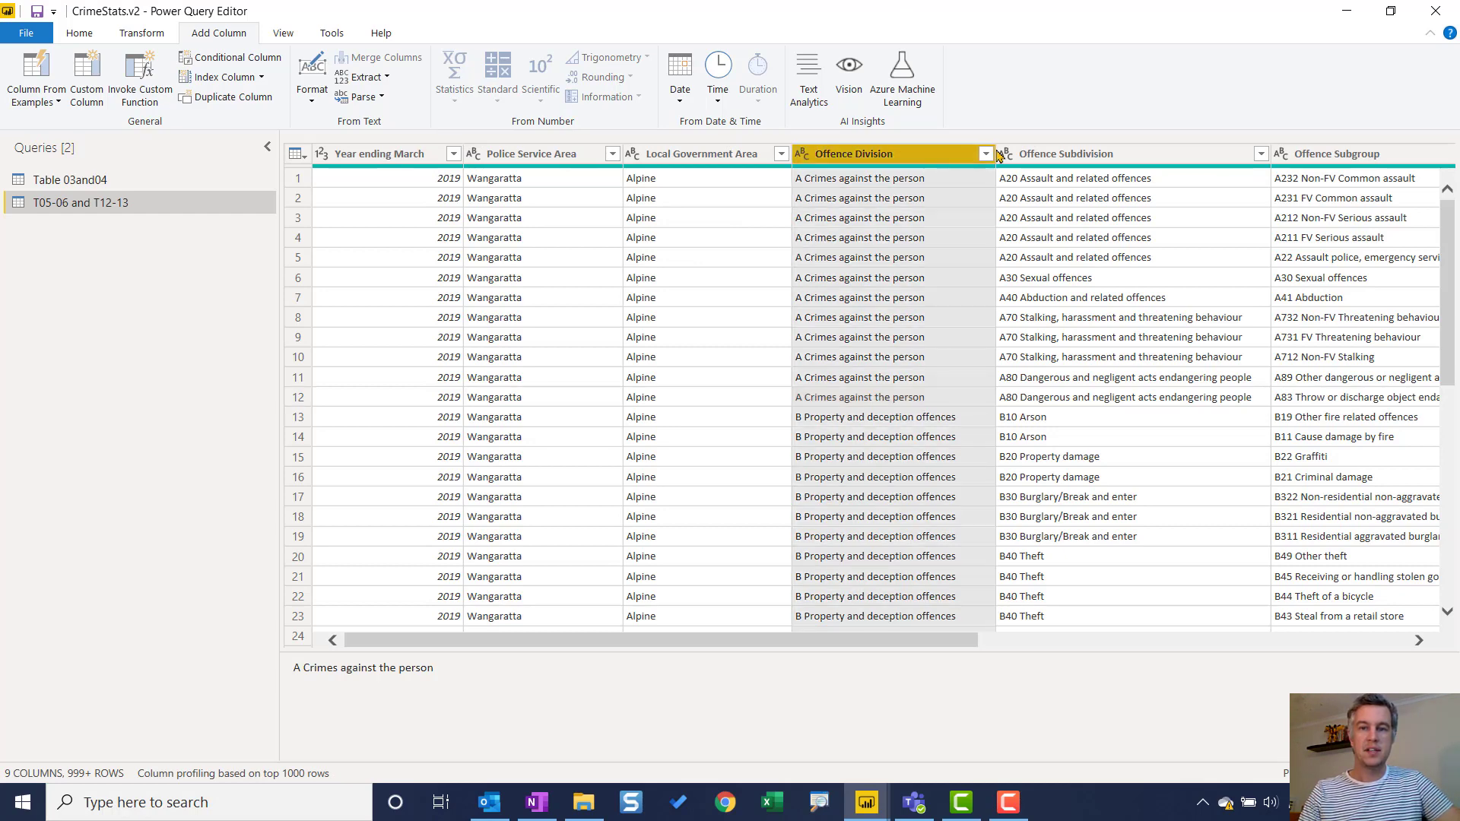
pyautogui.click(1068, 158)
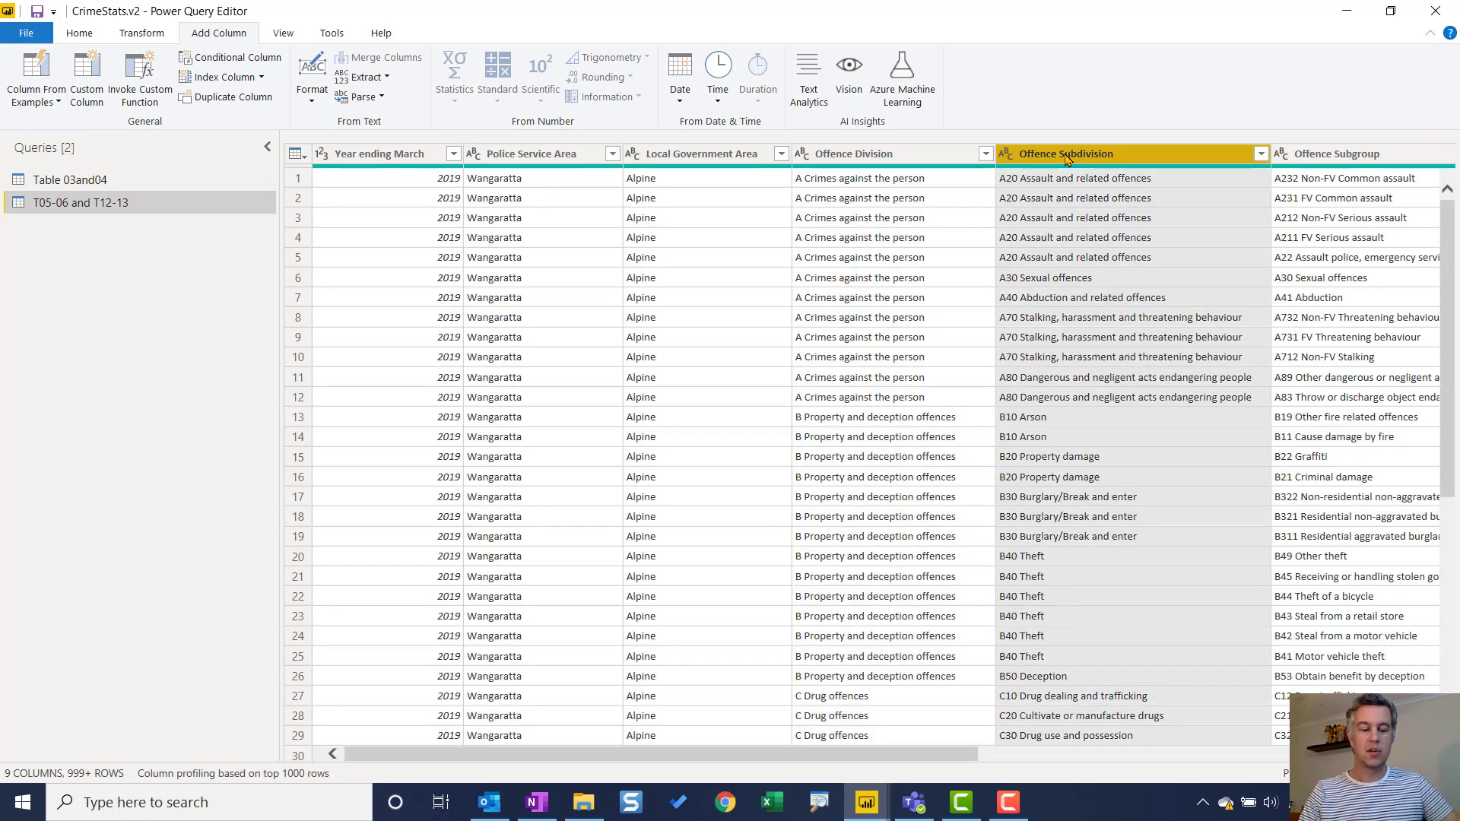
pyautogui.keyDown('ctrl'); pyautogui.click(928, 160); pyautogui.keyUp('ctrl')
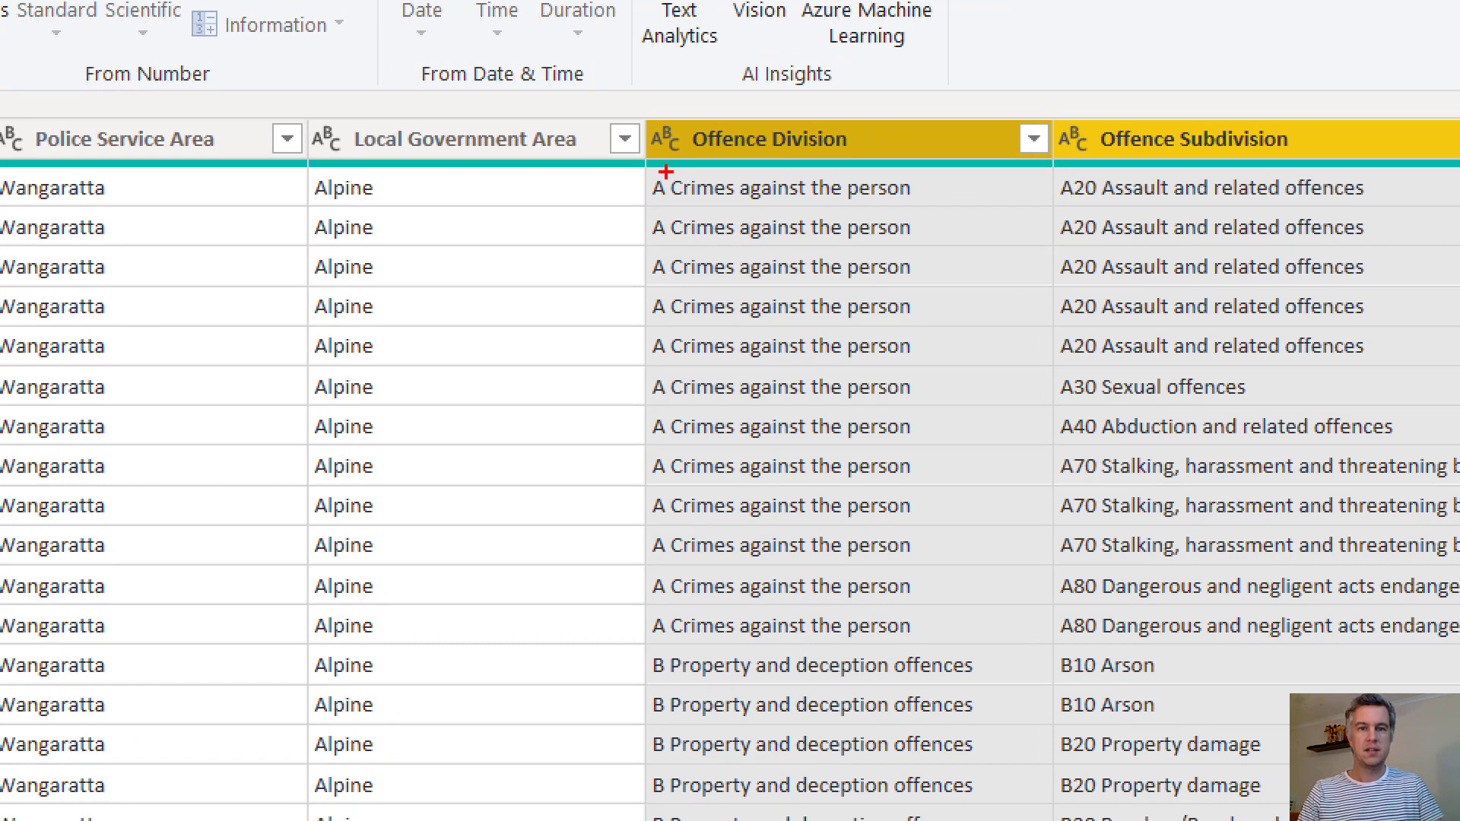
pyautogui.moveTo(668, 177)
pyautogui.mouseDown()
pyautogui.moveTo(735, 199)
pyautogui.moveTo(934, 205)
pyautogui.mouseUp()
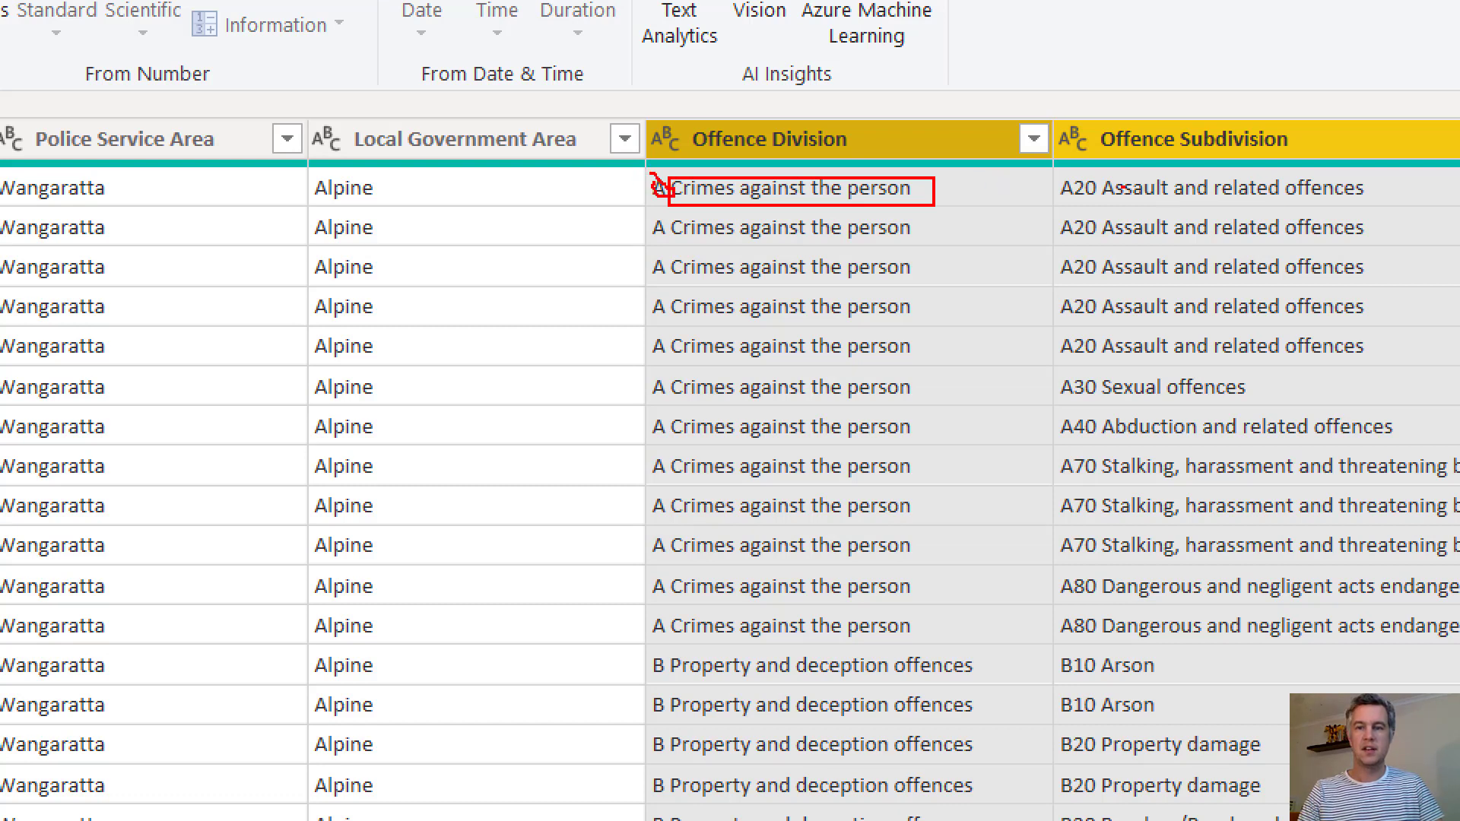
pyautogui.moveTo(1099, 177)
pyautogui.mouseDown()
pyautogui.moveTo(1240, 203)
pyautogui.moveTo(1369, 201)
pyautogui.mouseUp()
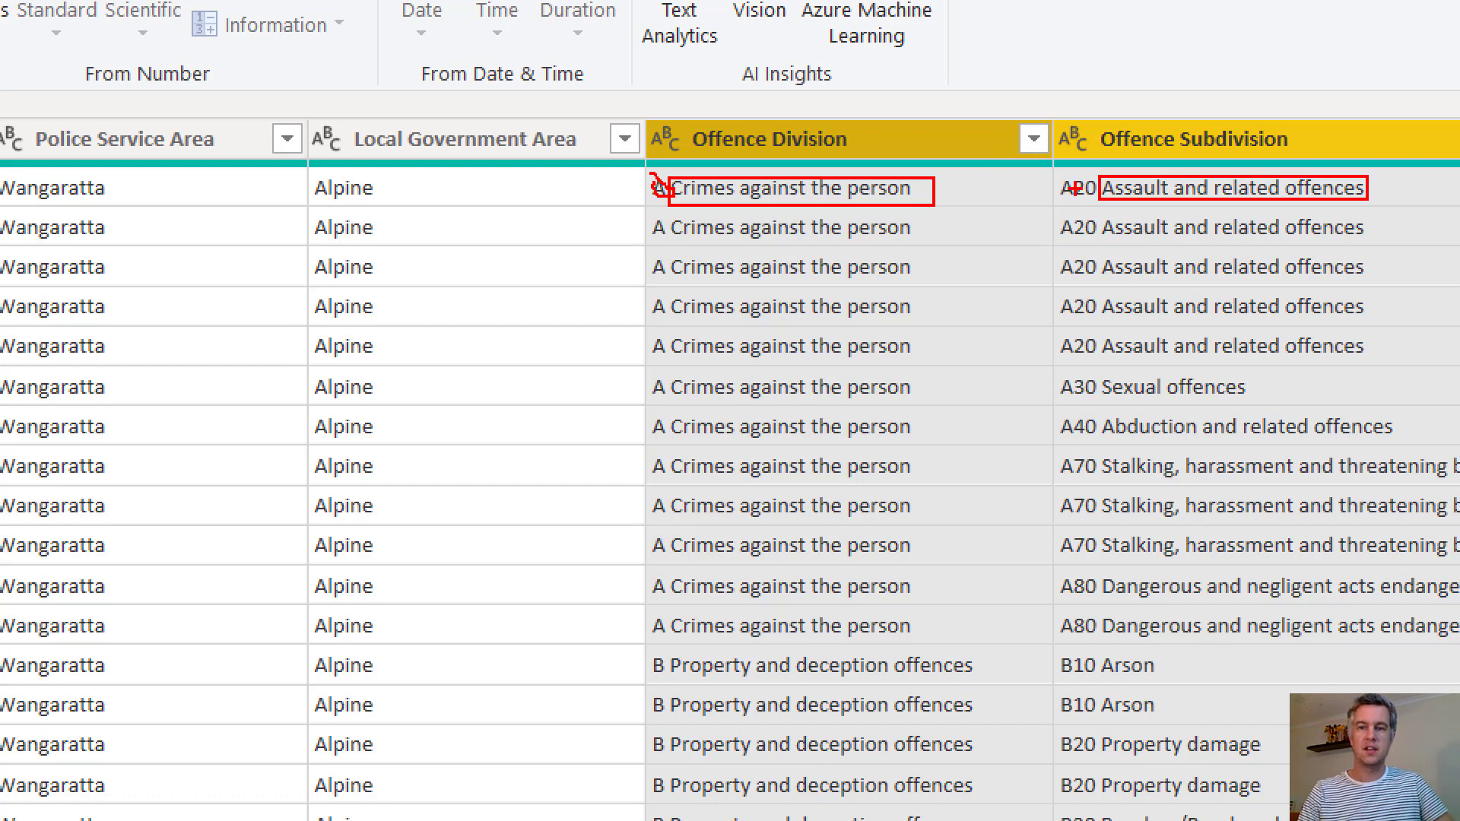
pyautogui.moveTo(1081, 186)
pyautogui.mouseDown()
pyautogui.moveTo(1091, 171)
pyautogui.moveTo(1054, 195)
pyautogui.mouseUp()
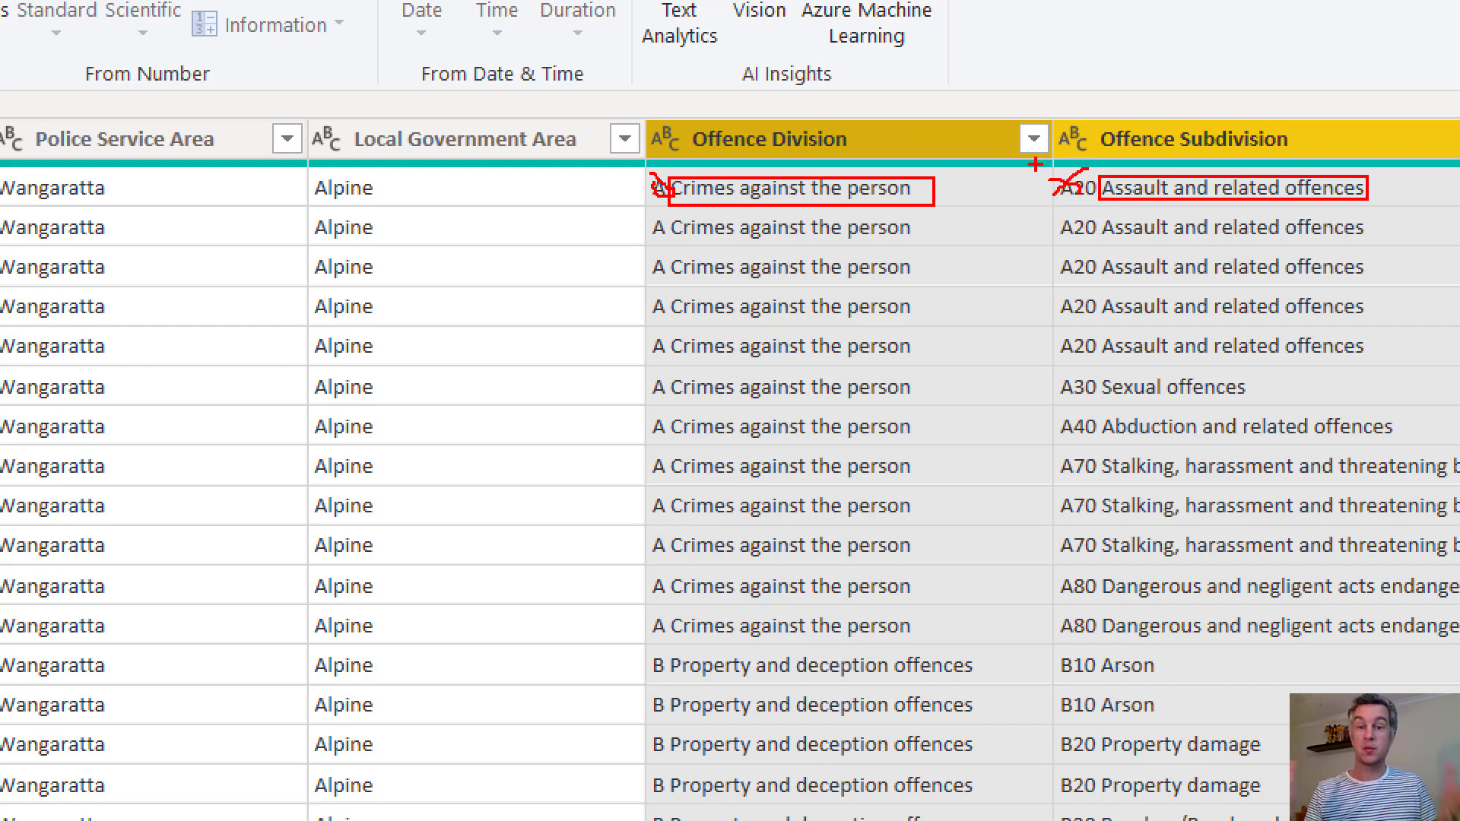
pyautogui.press('Escape')
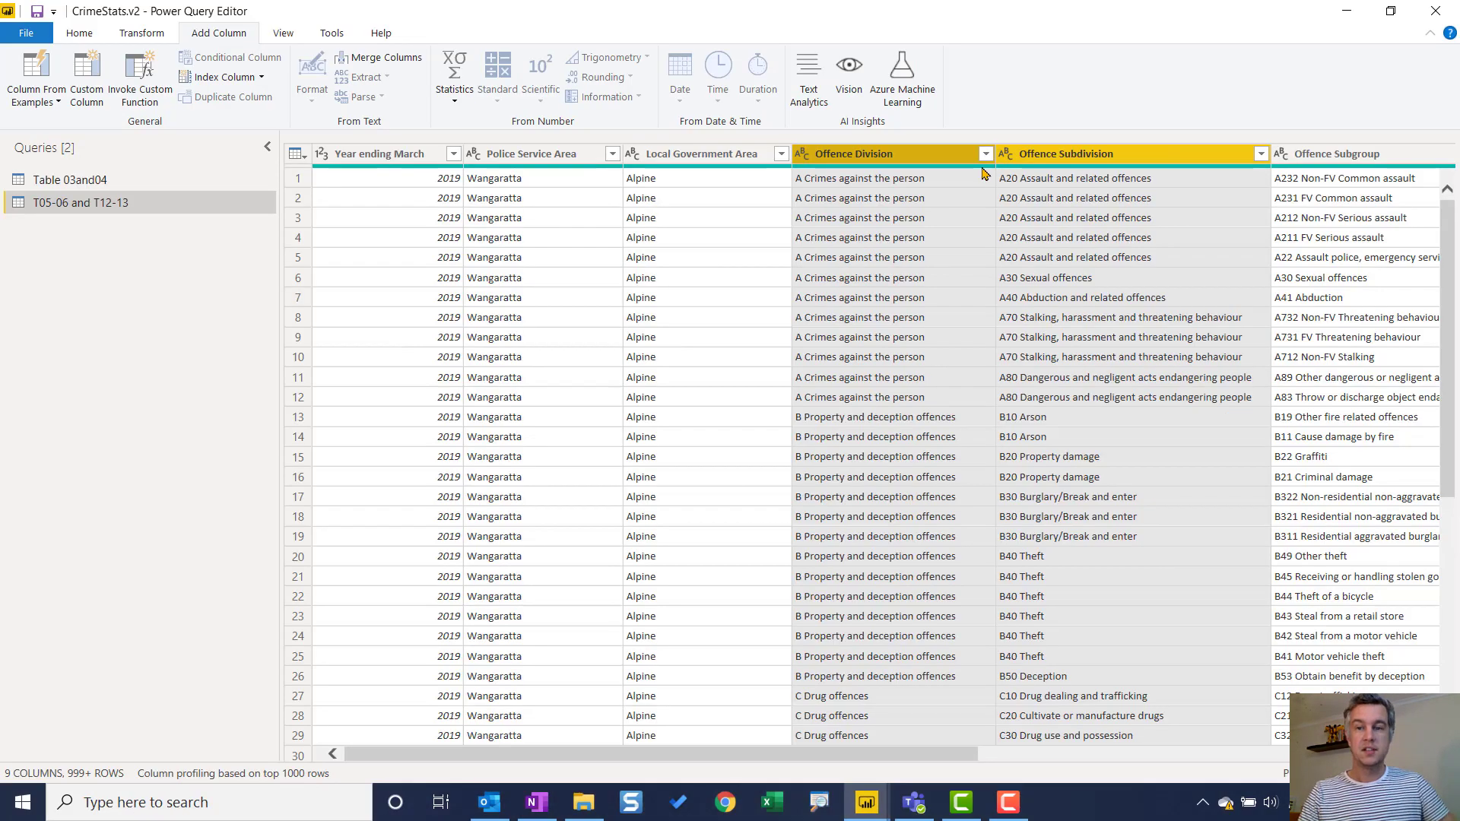
# Start a column from examples based on the selected columns and enter "Crimes against the person |" as the sample in row 1
pyautogui.moveTo(983, 174)
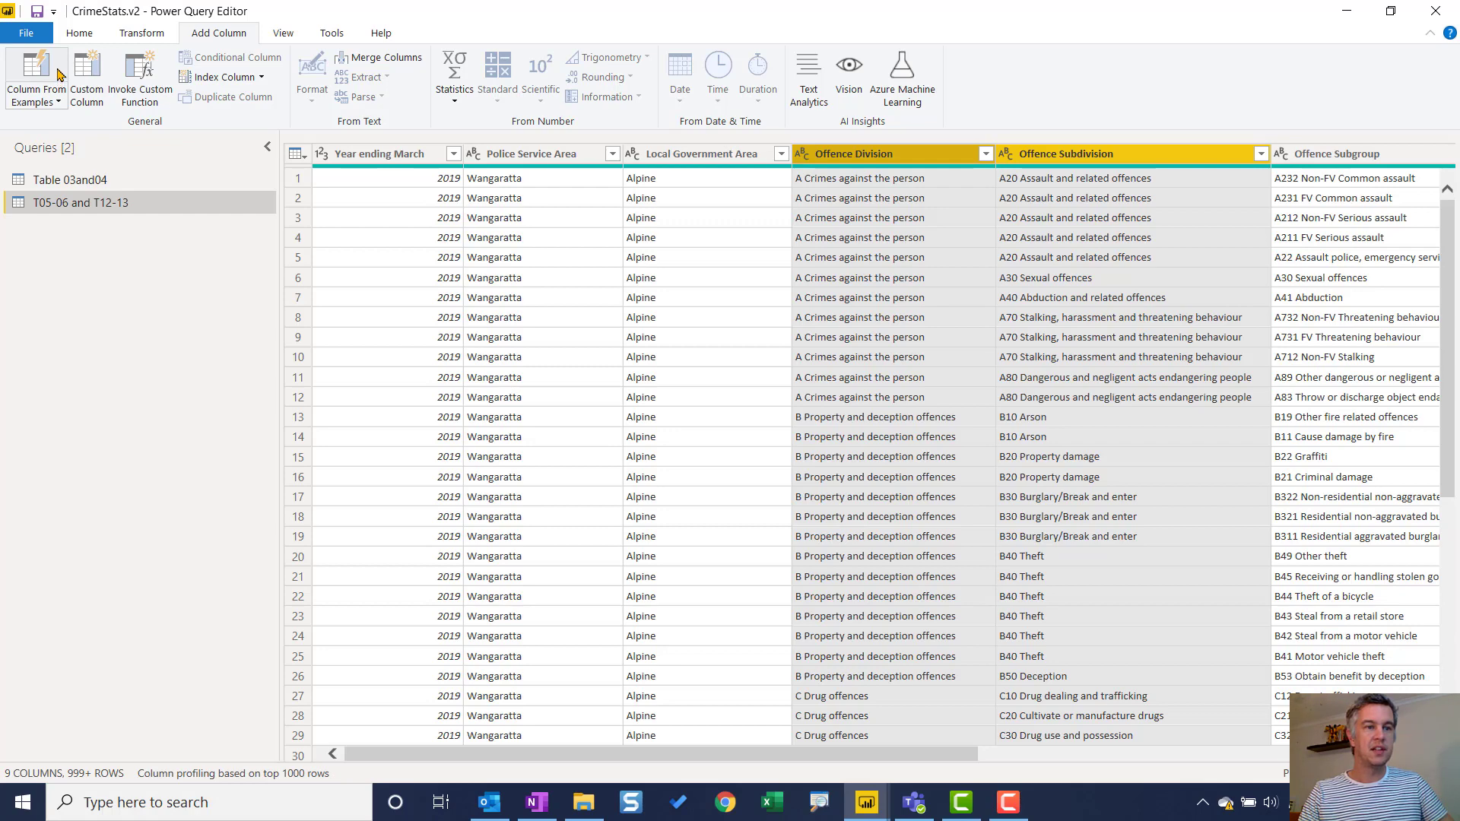
pyautogui.click(63, 106)
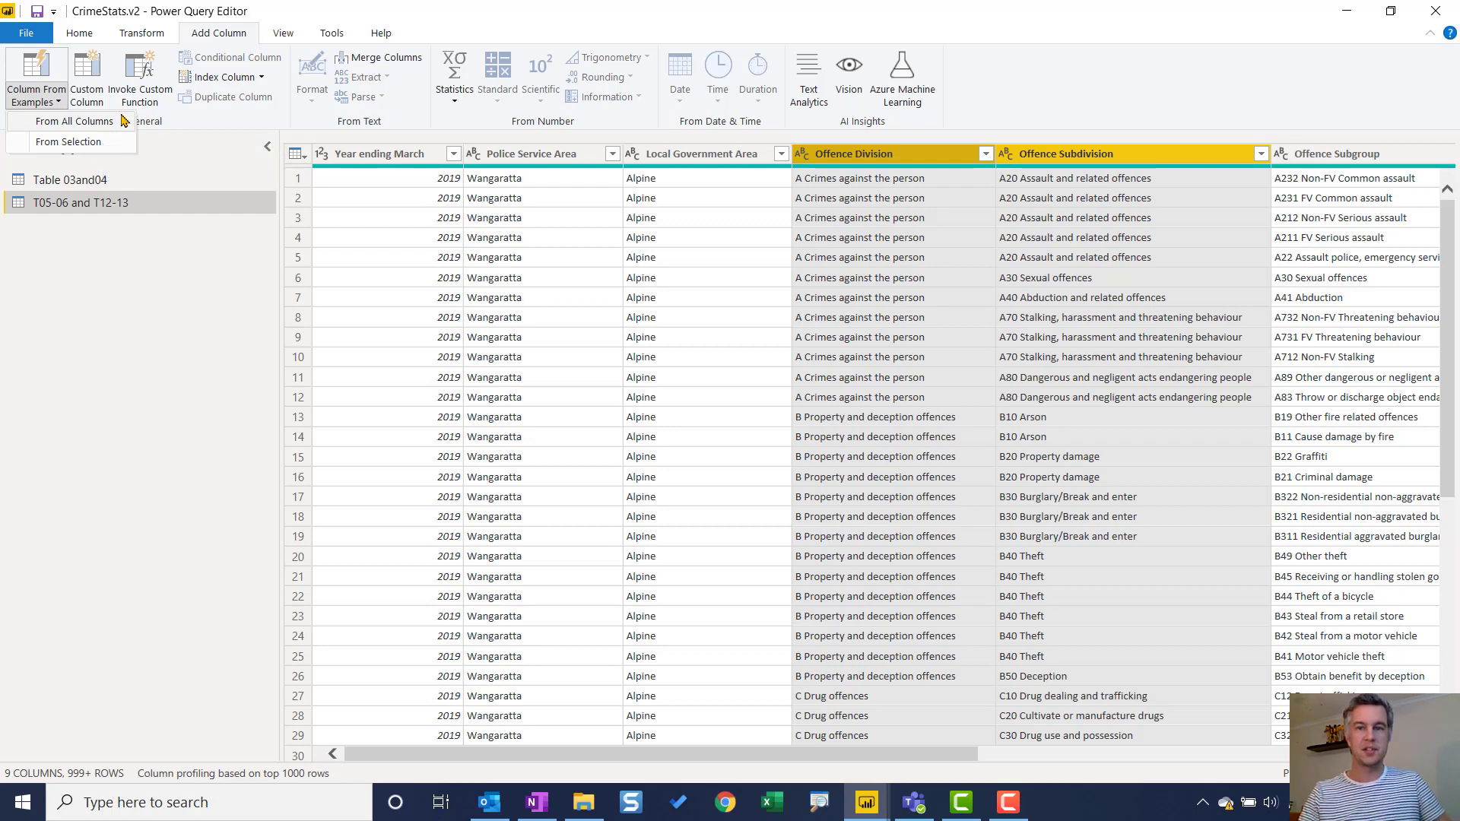
pyautogui.click(90, 143)
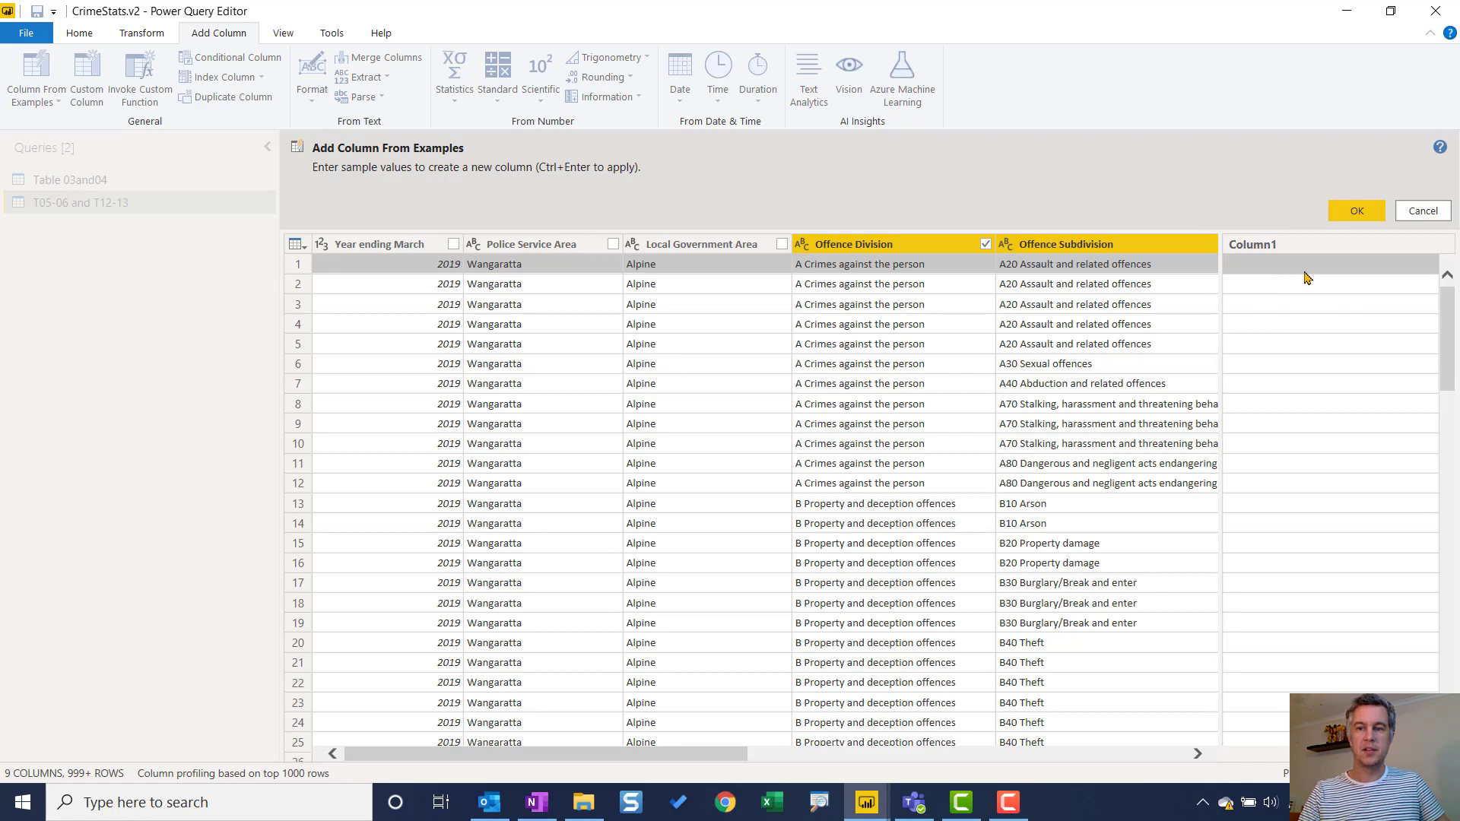
pyautogui.click(887, 270)
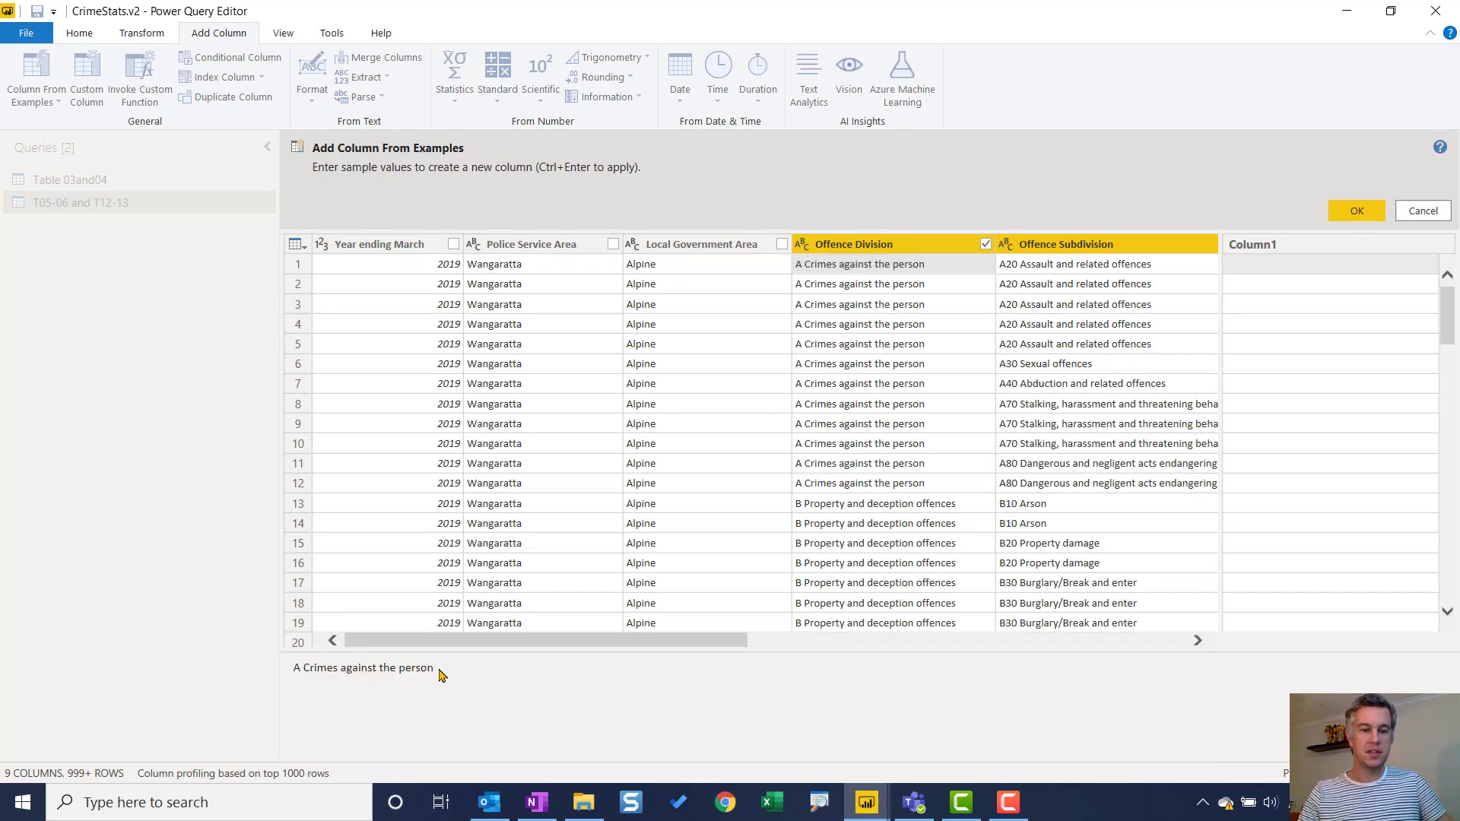
pyautogui.moveTo(440, 673); pyautogui.dragTo(320, 674)
pyautogui.hotkey('ctrl', 'c')
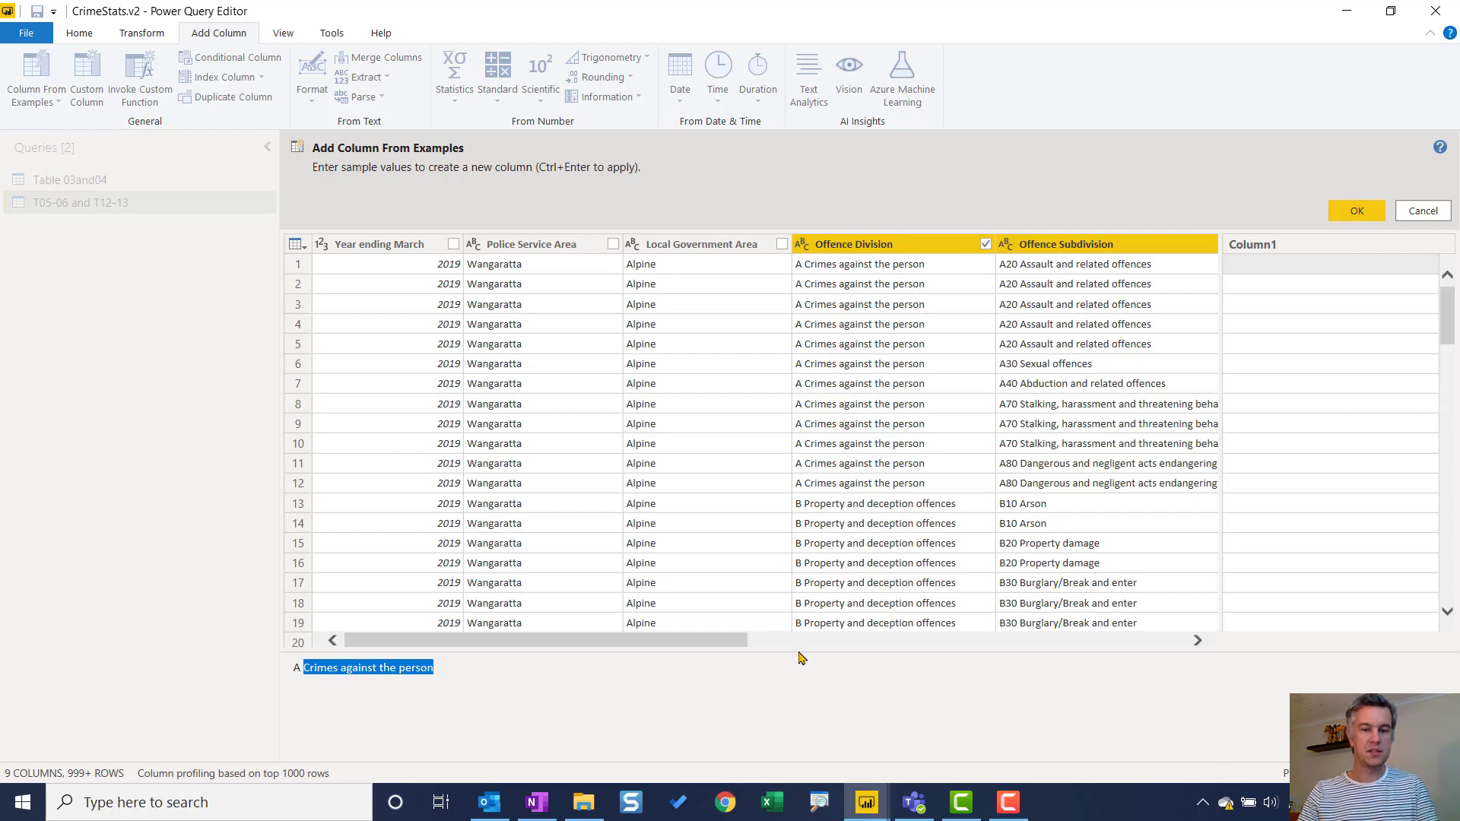
pyautogui.click(1254, 271)
pyautogui.hotkey('ctrl', 'v')
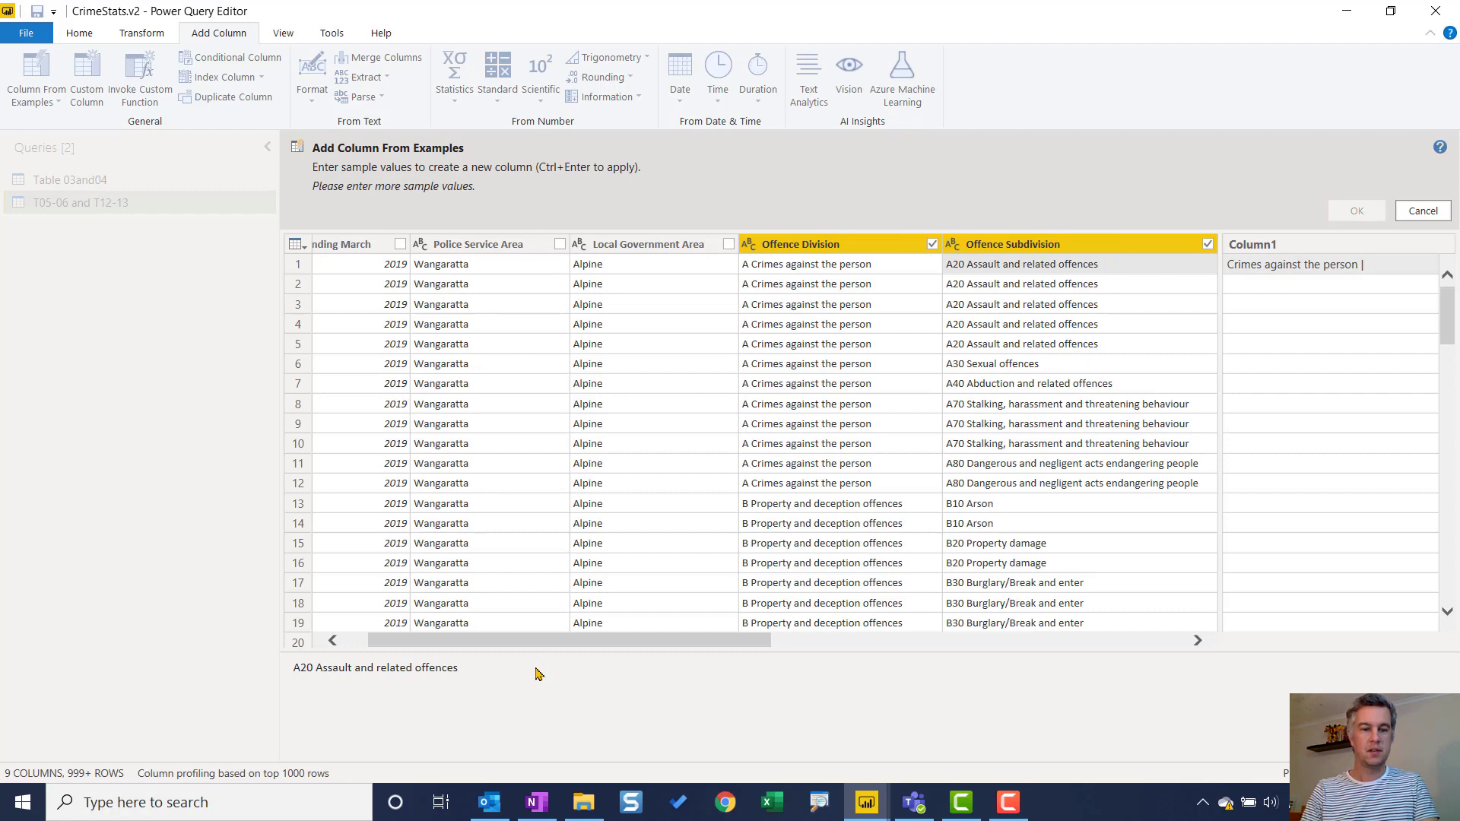
# Complete the row 1 sample with the subdivision text, giving "Crimes against the person | Assault and related offences"
pyautogui.moveTo(457, 669); pyautogui.dragTo(323, 677)
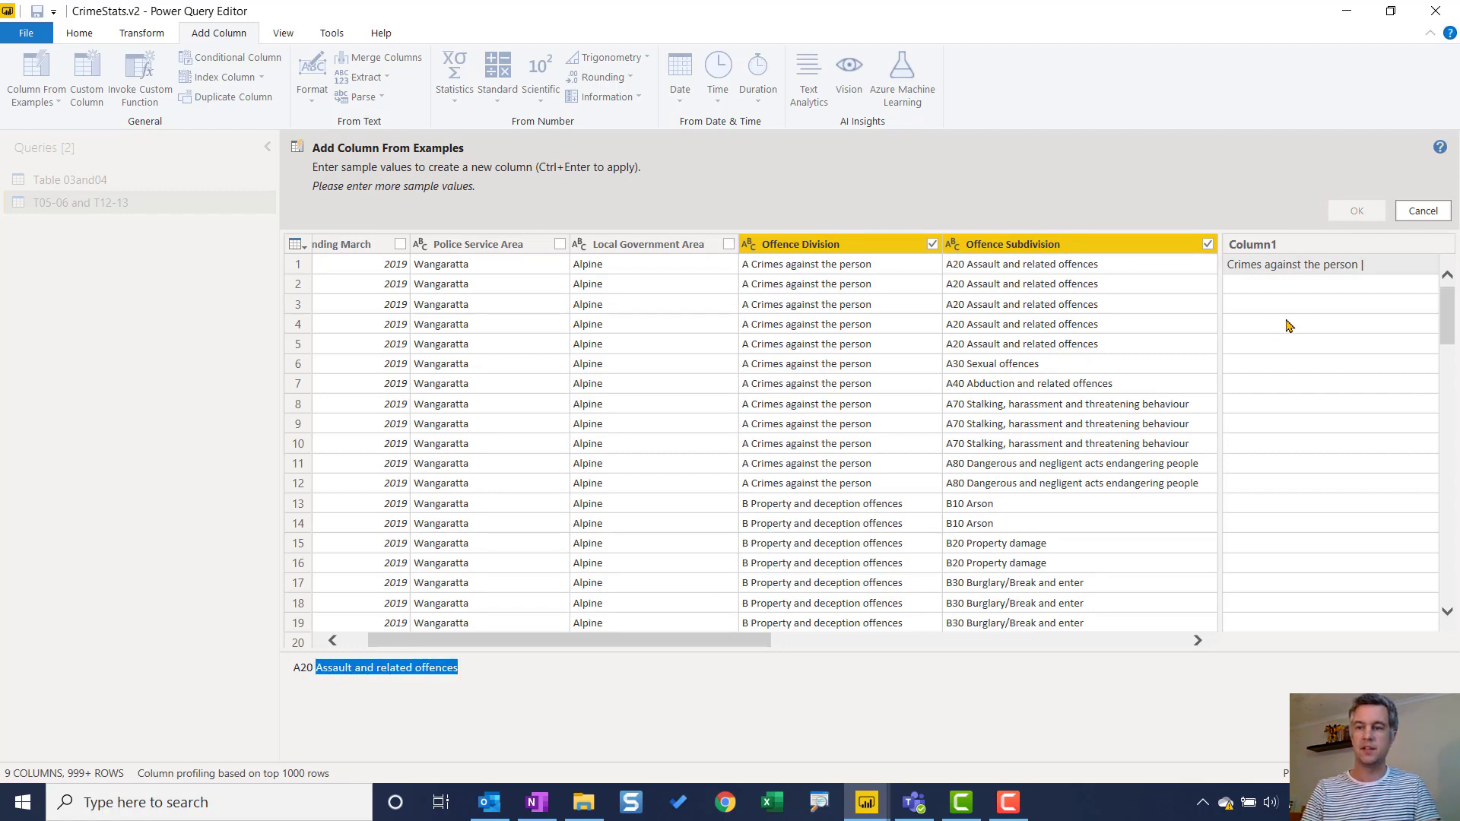
pyautogui.click(1383, 270)
pyautogui.click(1383, 269)
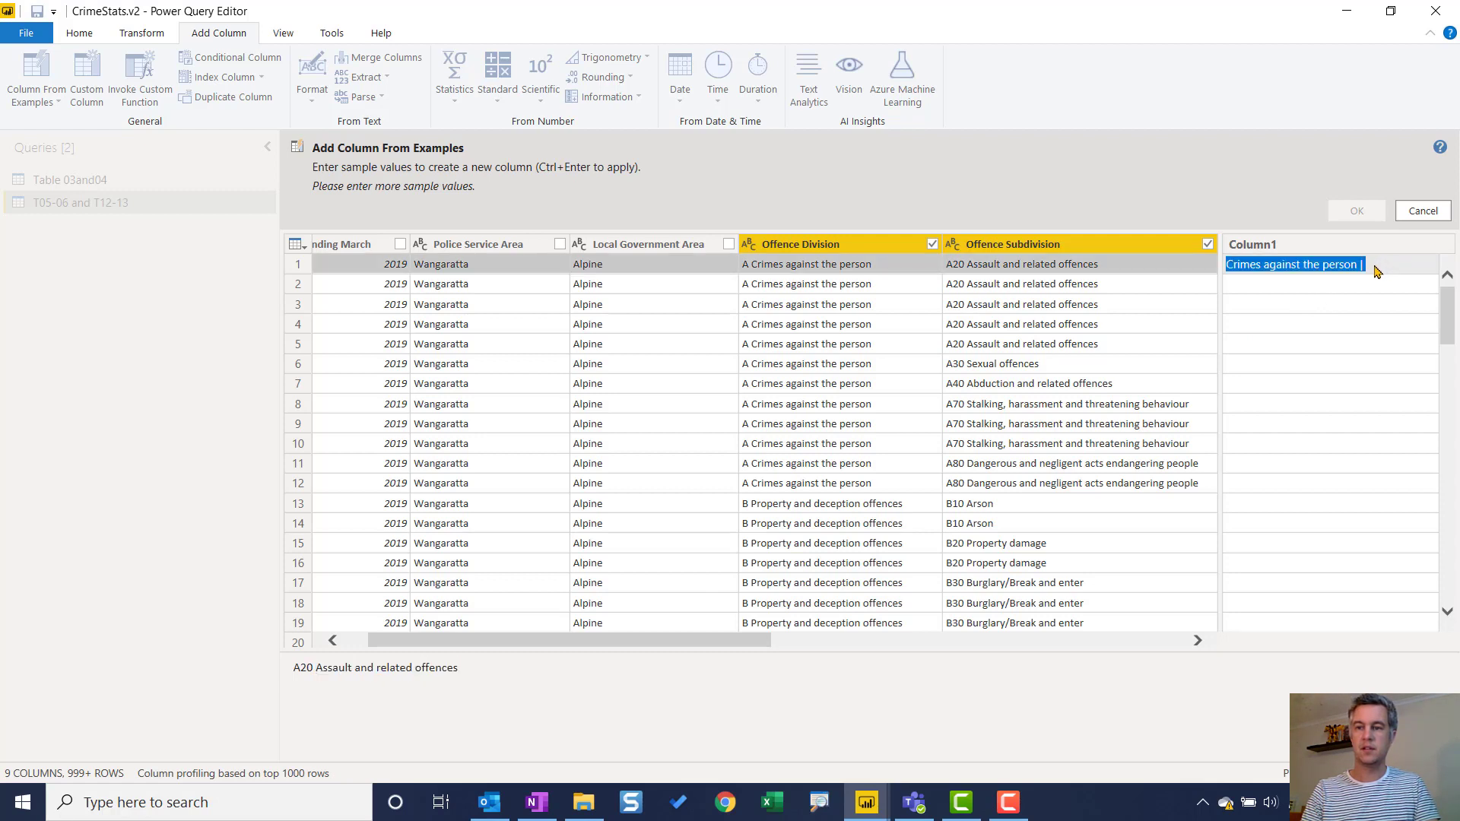
pyautogui.click(1376, 271)
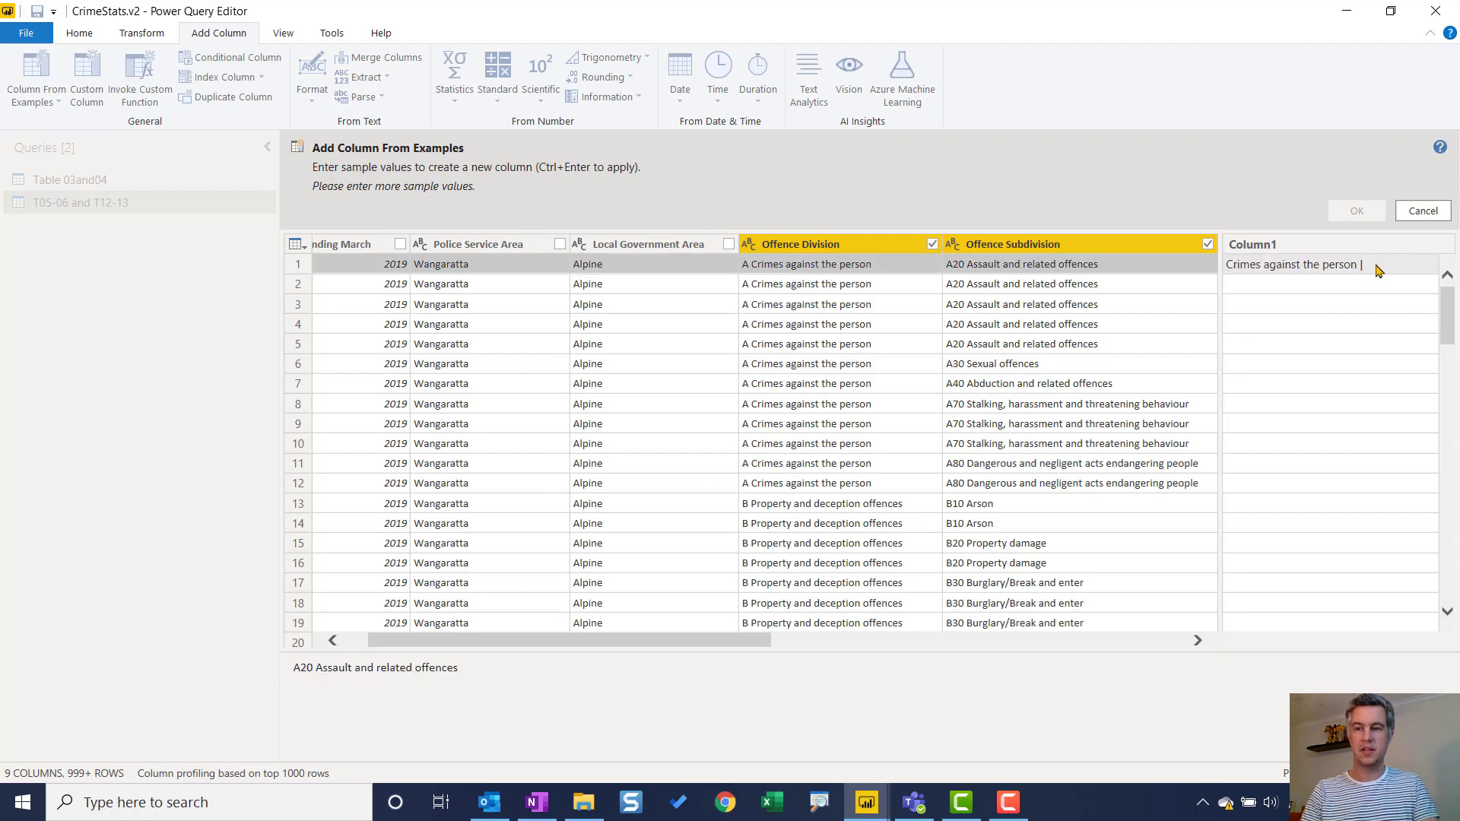
pyautogui.hotkey('ctrl', 'a')
pyautogui.write('related offences')
pyautogui.press('Return')
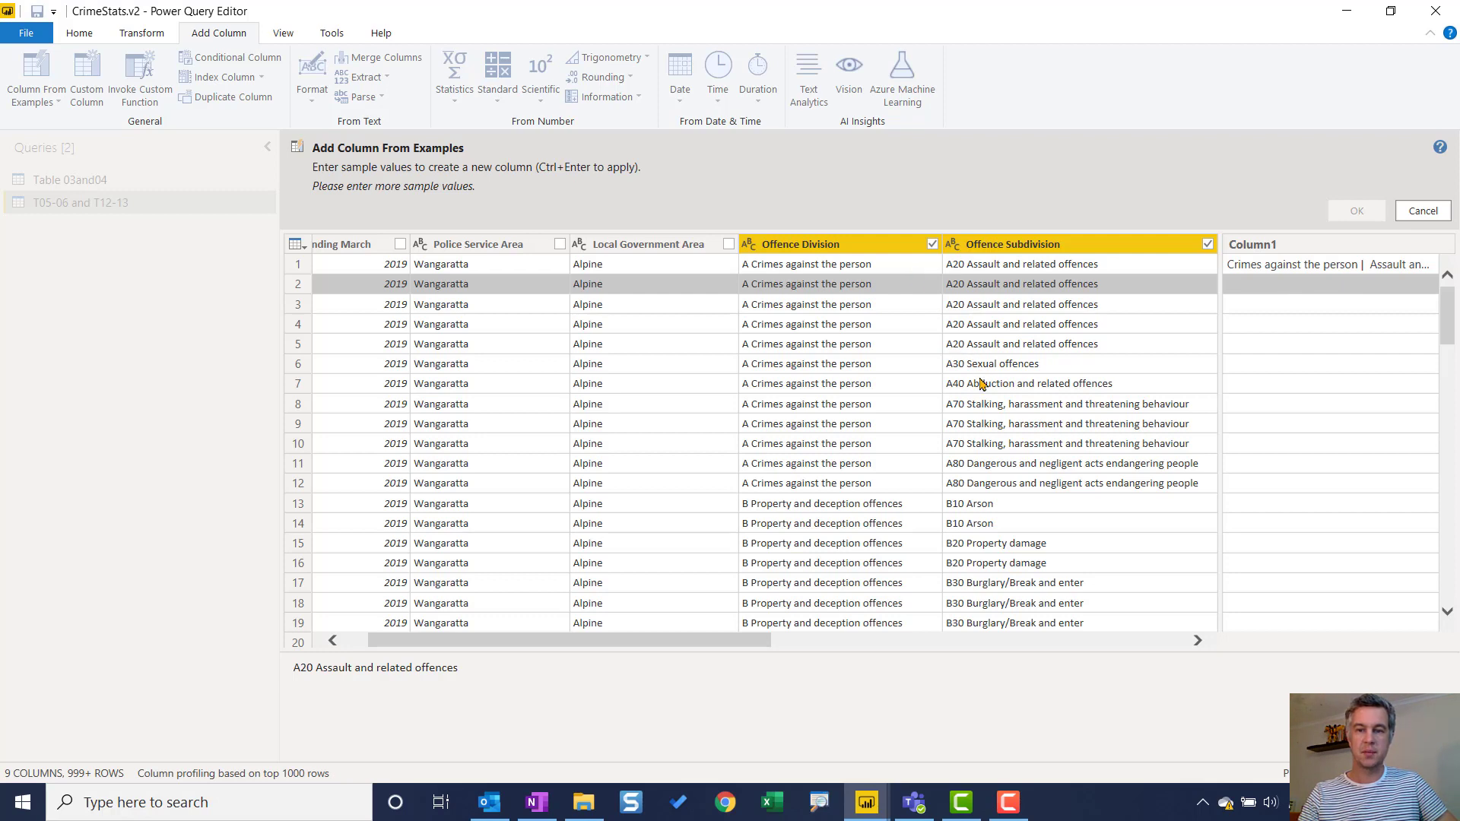
# Enter "Crimes against the person |" as a second sample value in row 6, copying the division text without its code
pyautogui.click(855, 365)
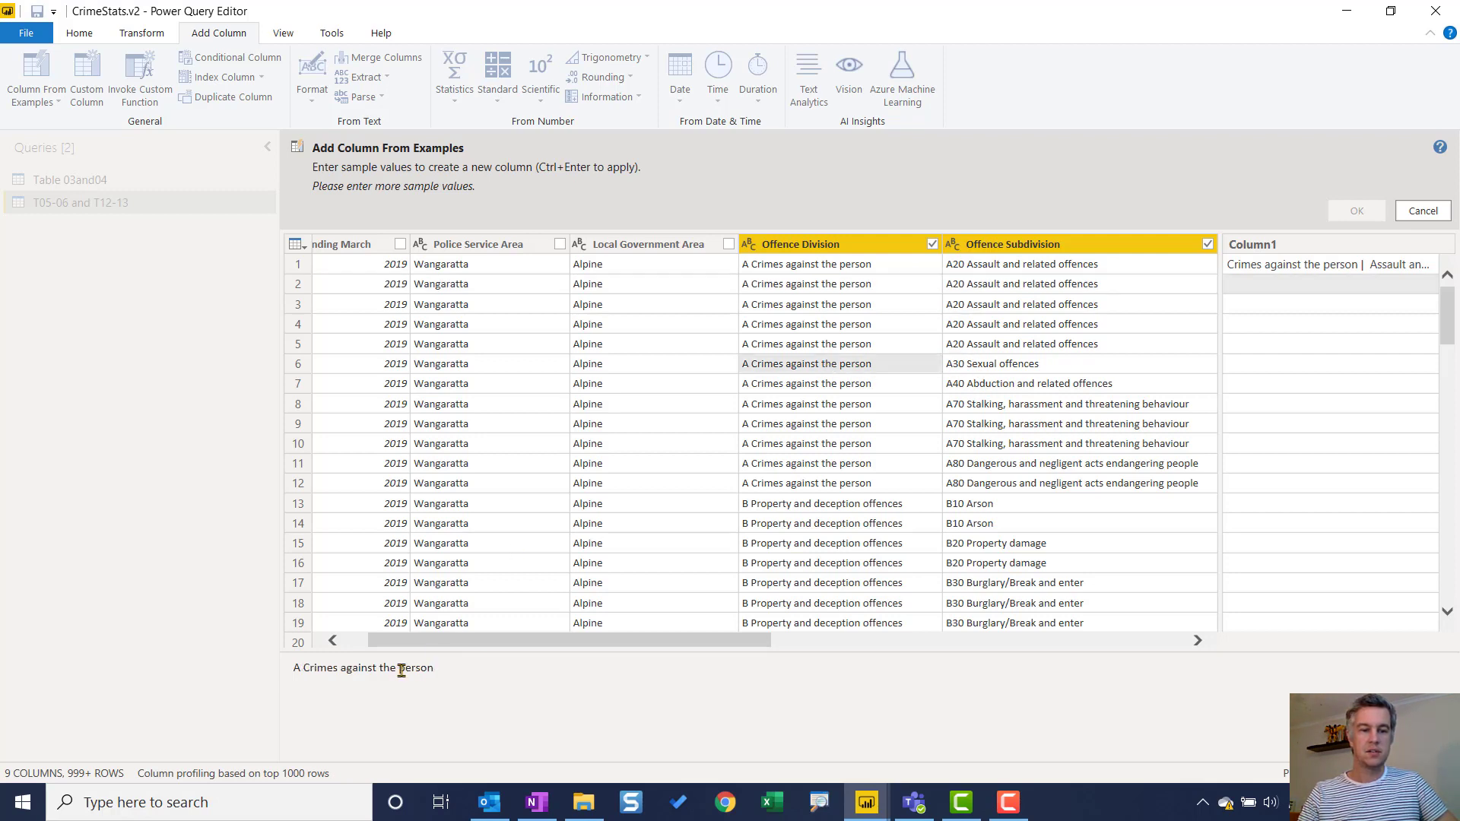
pyautogui.moveTo(435, 674); pyautogui.dragTo(305, 675)
pyautogui.hotkey('ctrl', 'c')
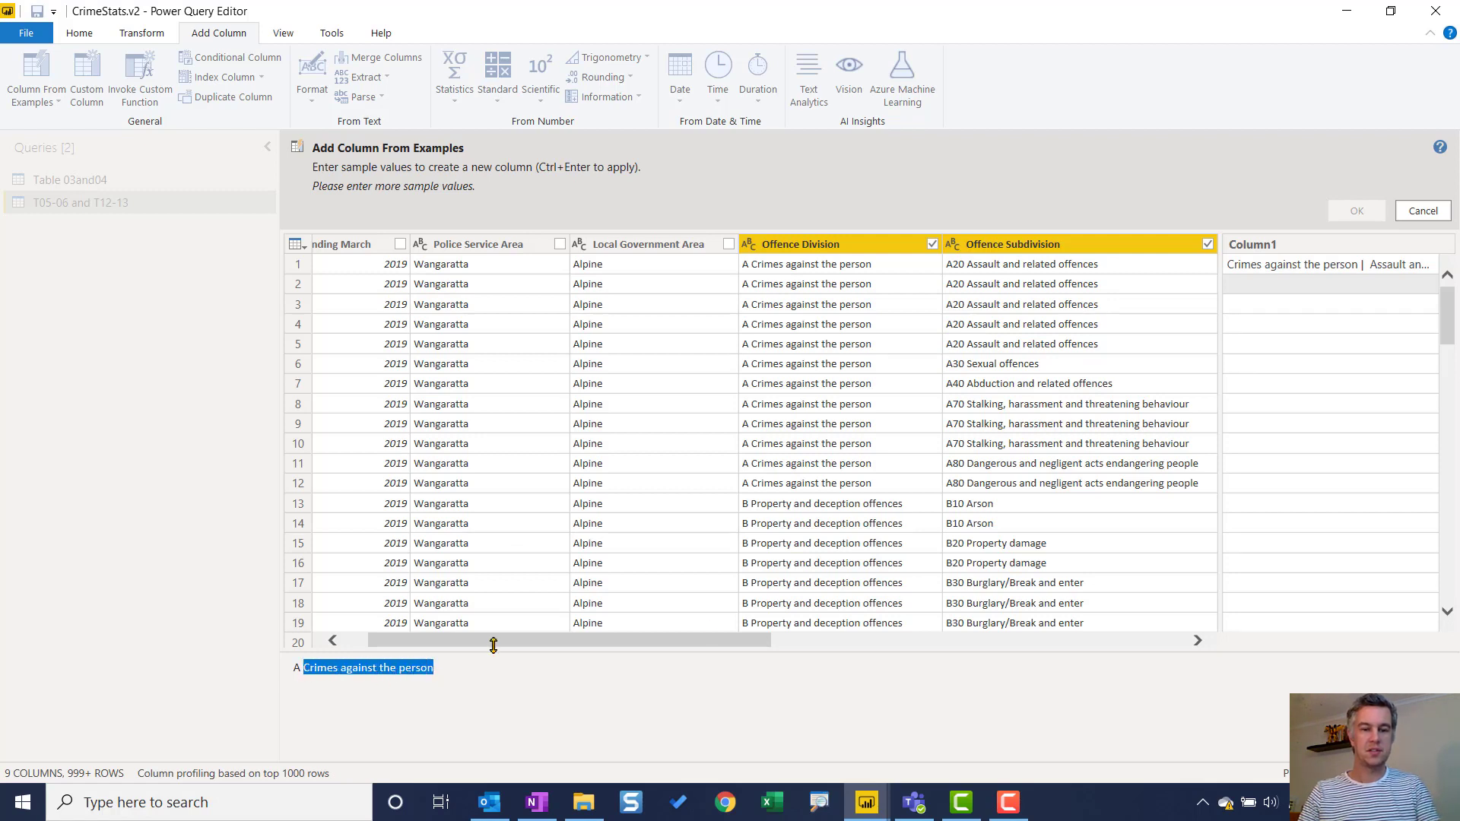
pyautogui.click(1247, 365)
pyautogui.hotkey('ctrl', 'v')
pyautogui.write('|')
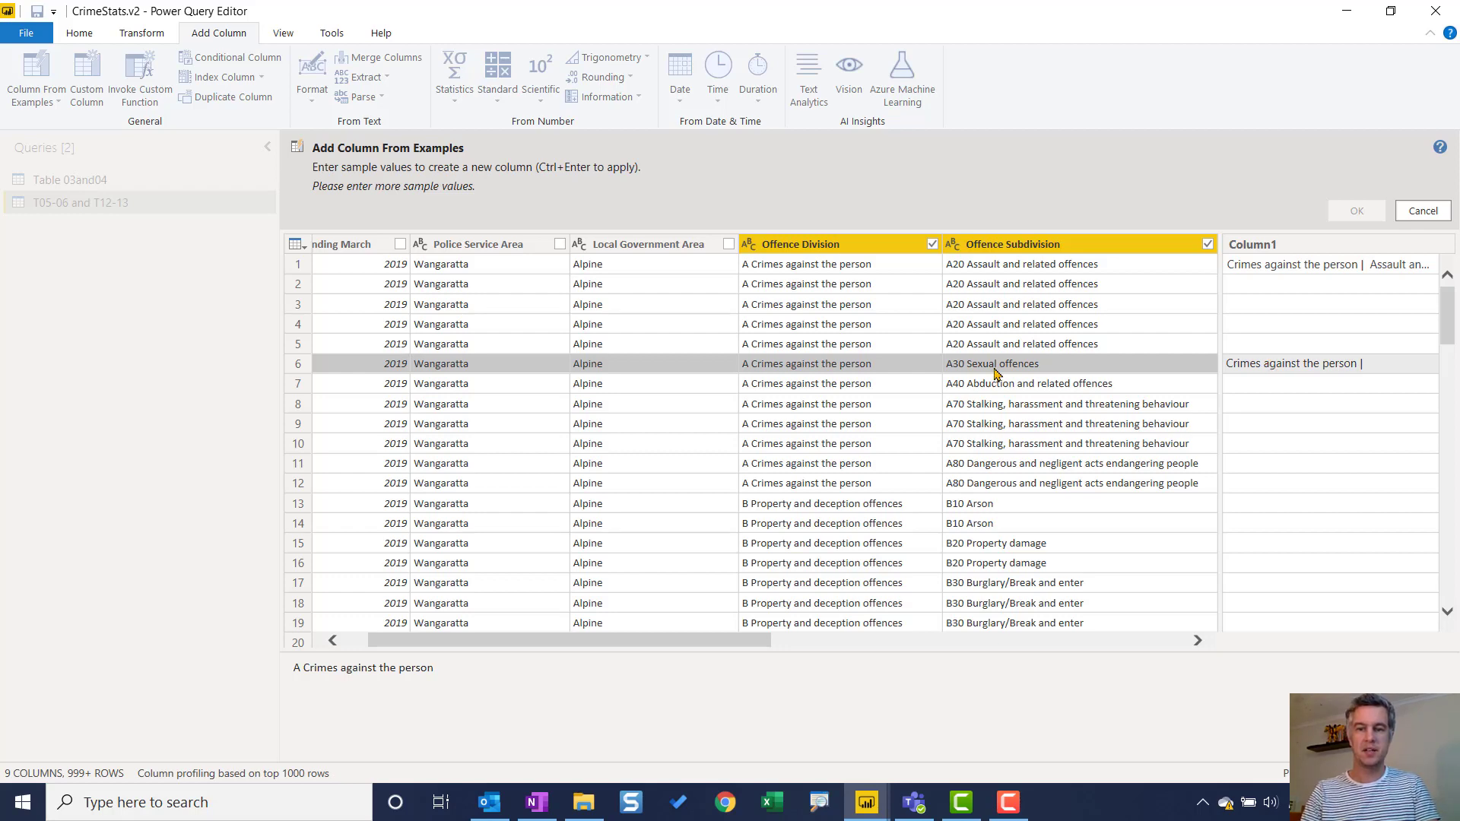
# Complete the row 6 sample with the subdivision text, giving "Crimes against the person | Sexual offences"
pyautogui.moveTo(396, 668); pyautogui.dragTo(318, 674)
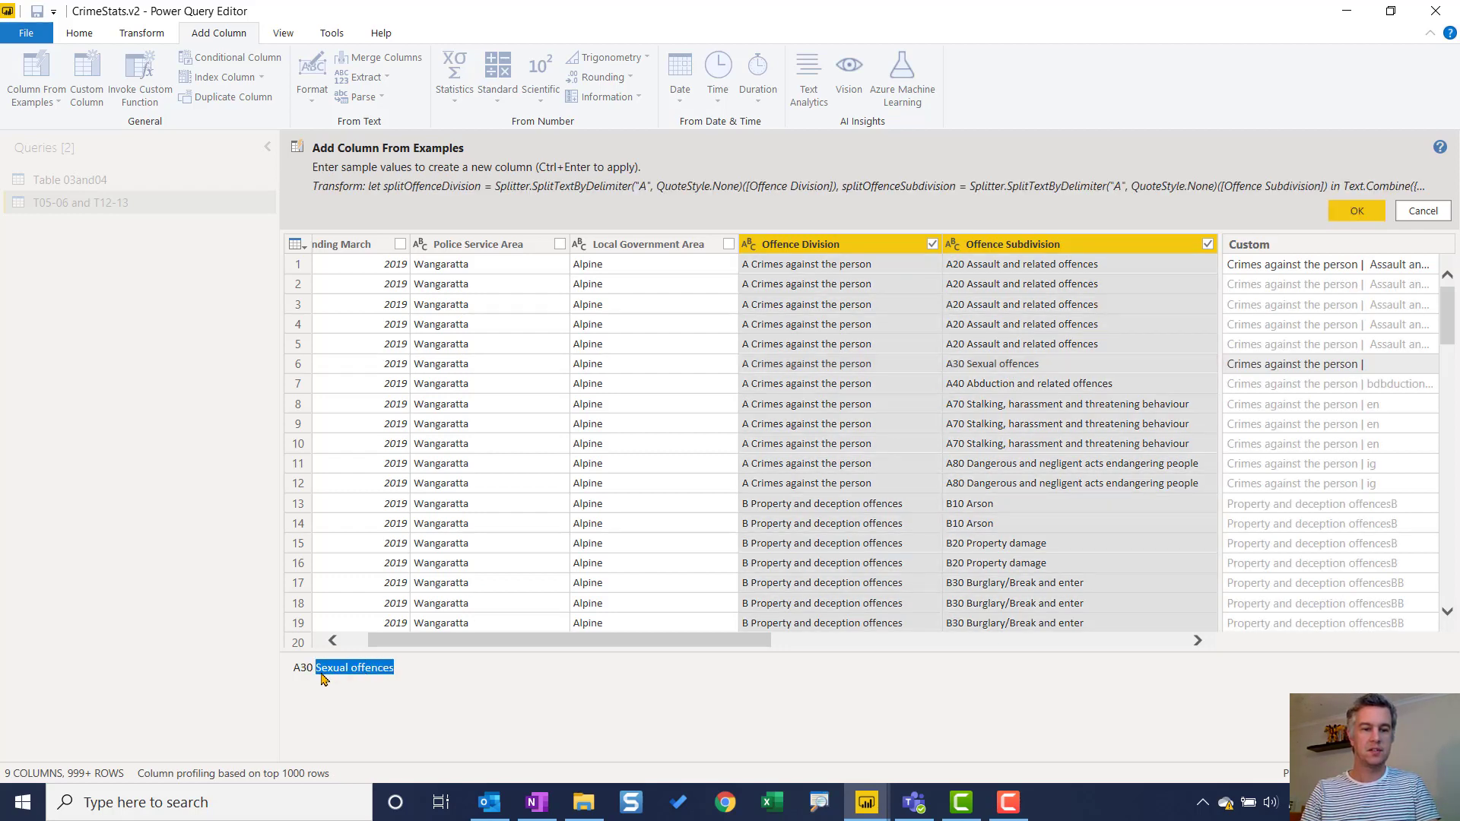
pyautogui.click(1383, 366)
pyautogui.click(1383, 367)
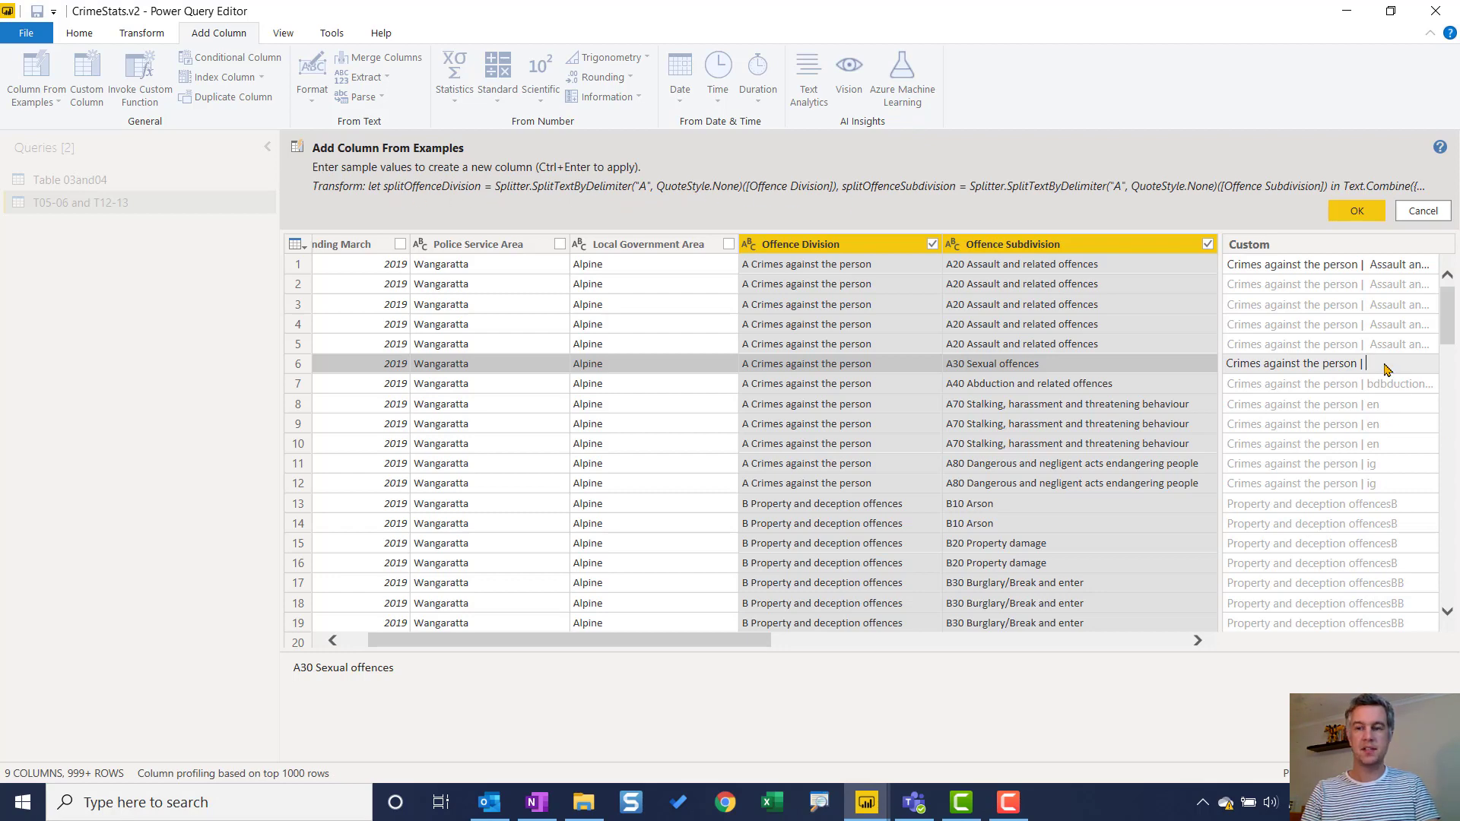
pyautogui.write('Sexual offences')
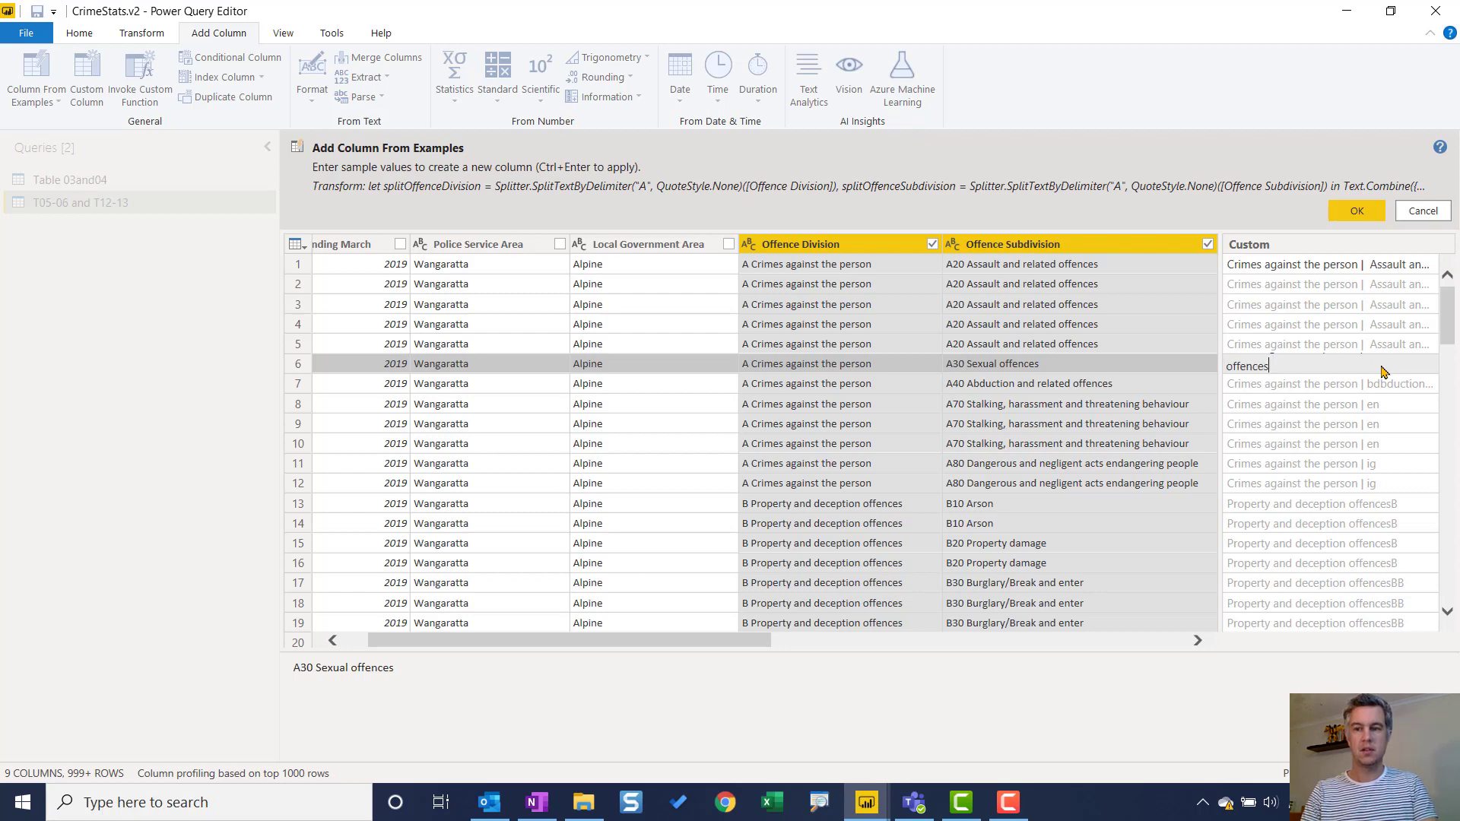
pyautogui.press('Return')
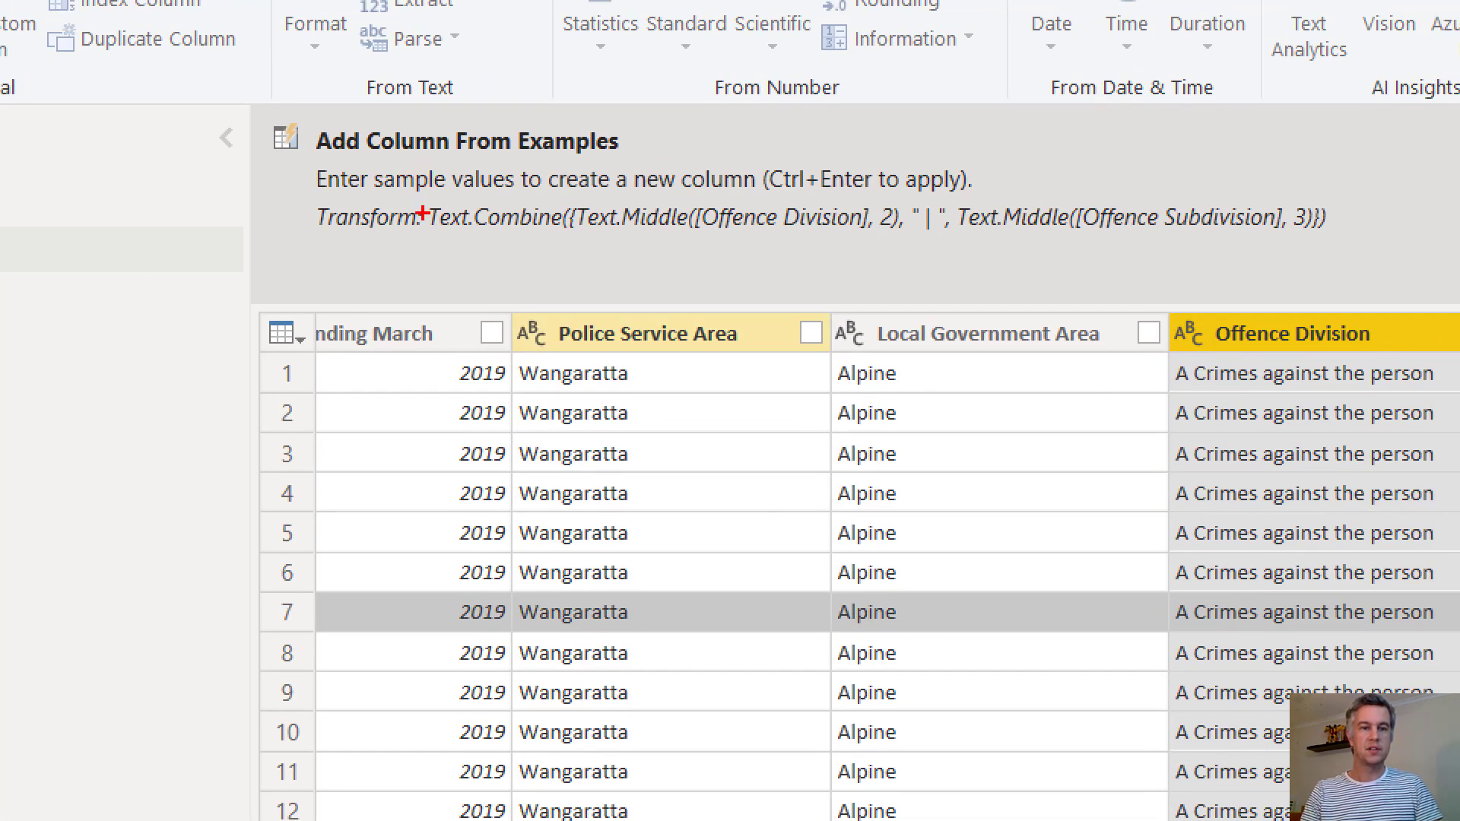
# Review the generated transform formula and the suggested values down the preview rows, and cancel the column from examples
pyautogui.moveTo(422, 198)
pyautogui.mouseDown()
pyautogui.moveTo(472, 225)
pyautogui.moveTo(660, 244)
pyautogui.moveTo(871, 232)
pyautogui.moveTo(1210, 254)
pyautogui.moveTo(1348, 239)
pyautogui.mouseUp()
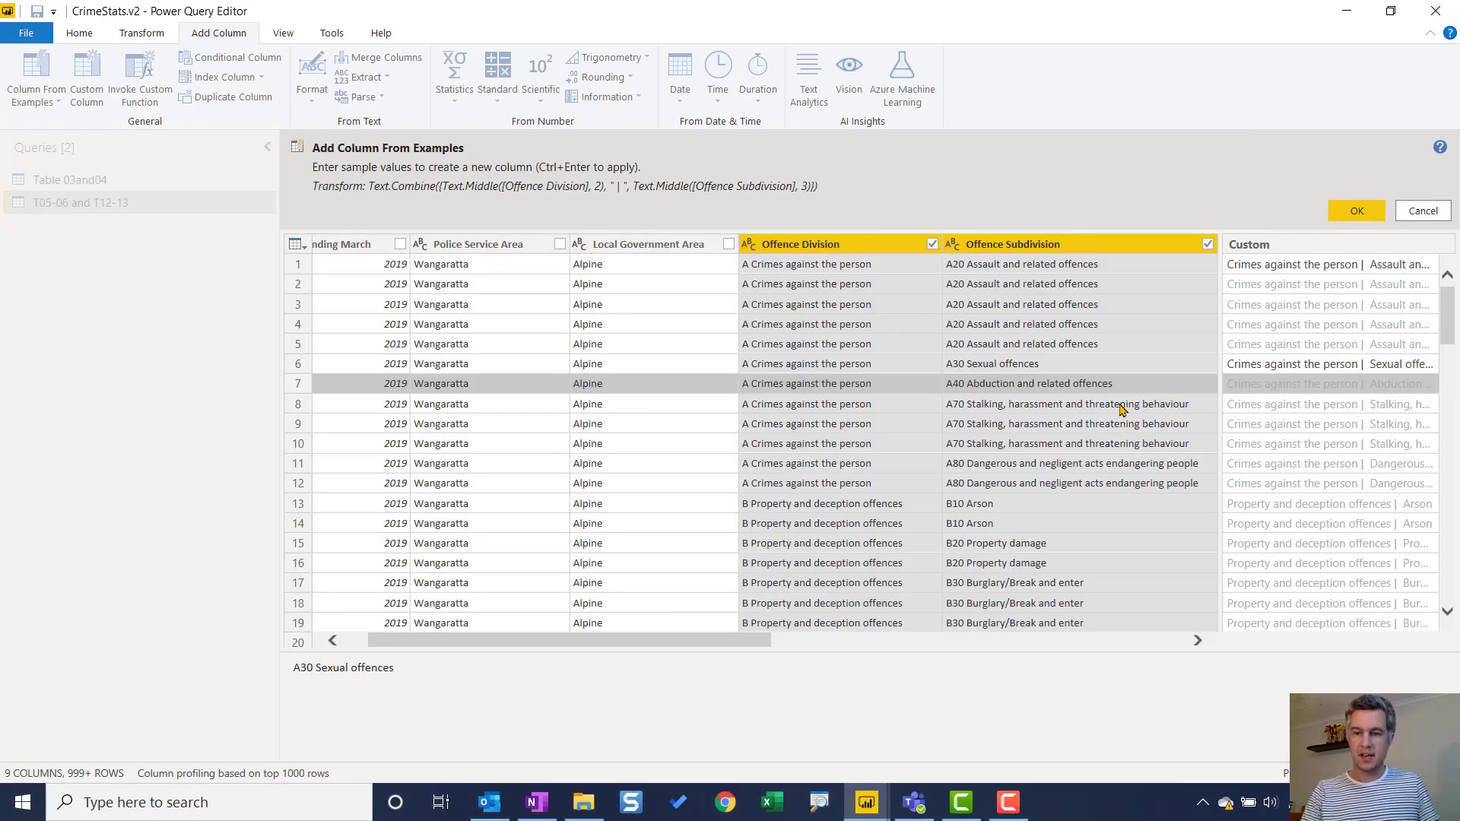
pyautogui.scroll(-2, 1286, 429)
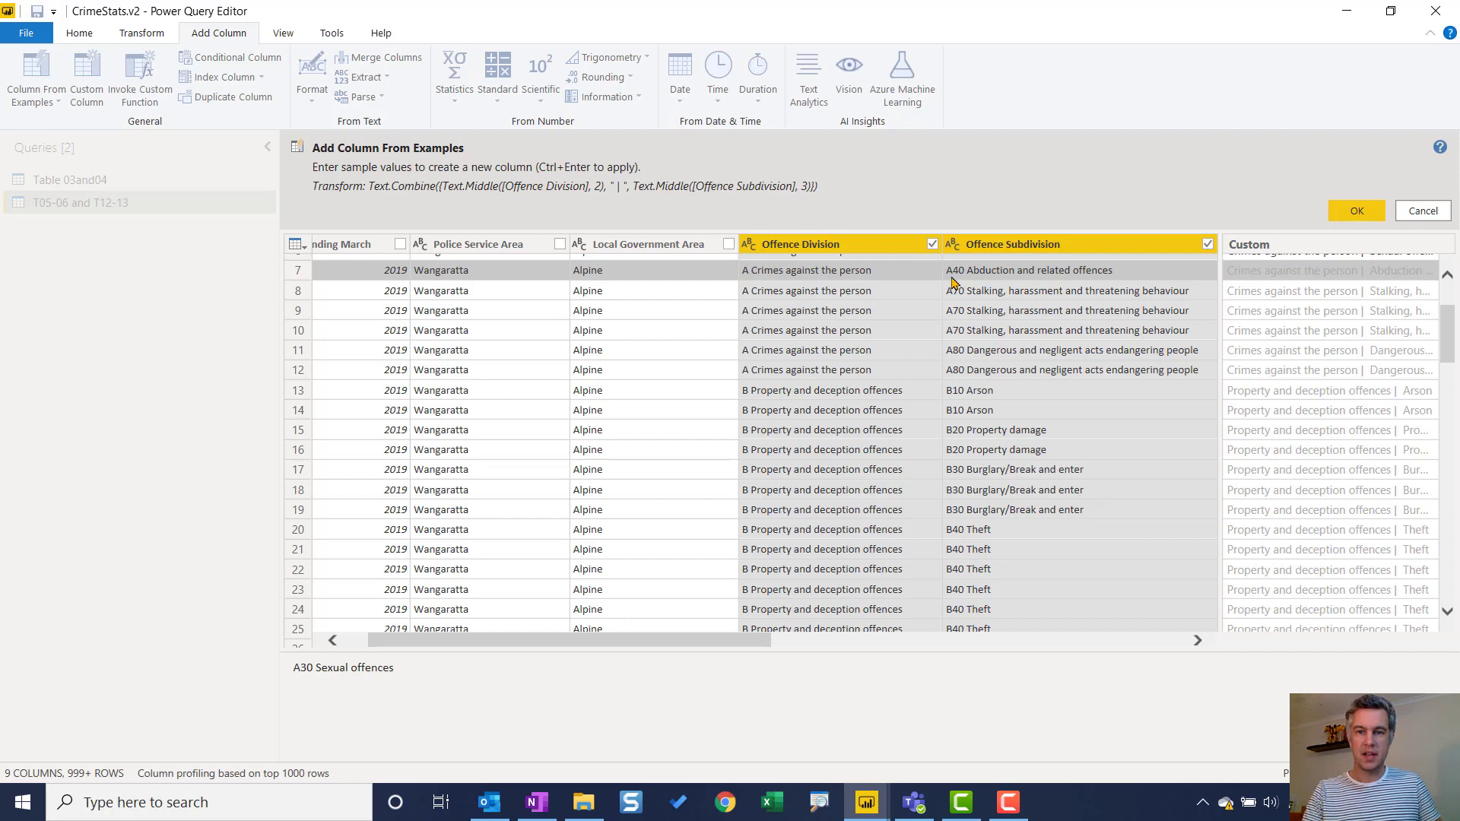
pyautogui.scroll(-5, 981, 390)
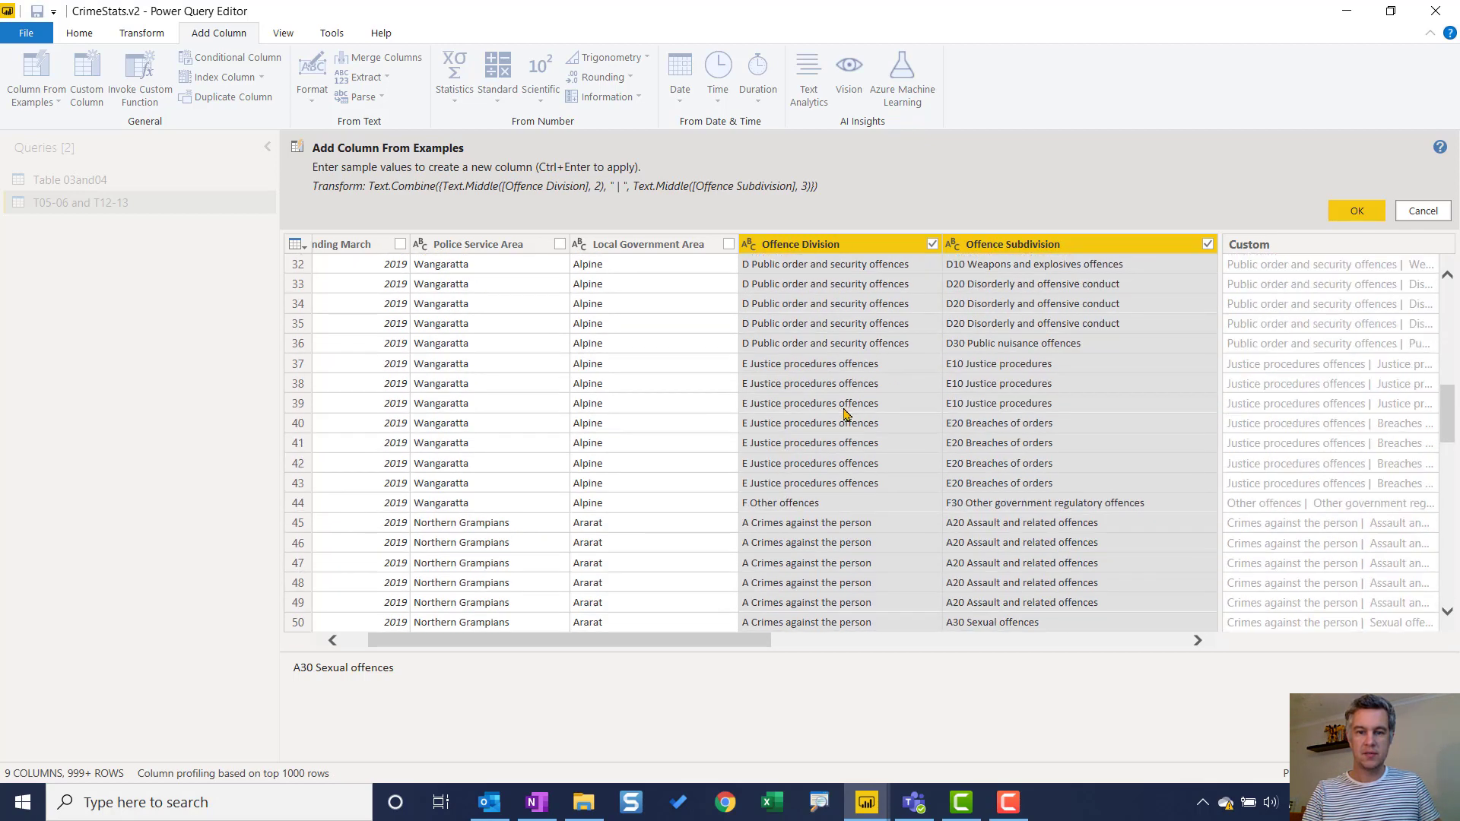
pyautogui.scroll(-10, 837, 417)
pyautogui.scroll(-9, 791, 443)
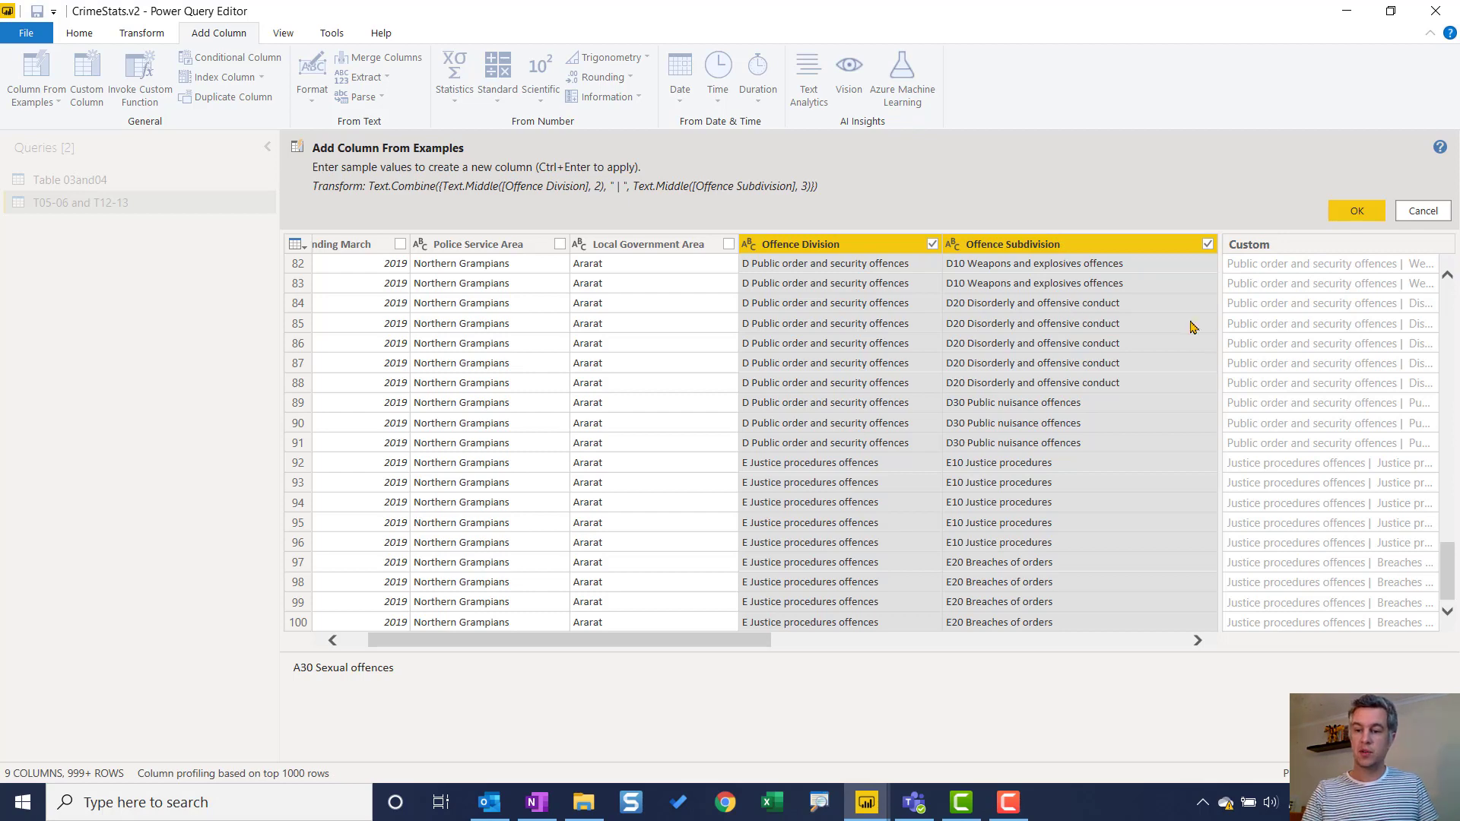
pyautogui.scroll(20, 1343, 490)
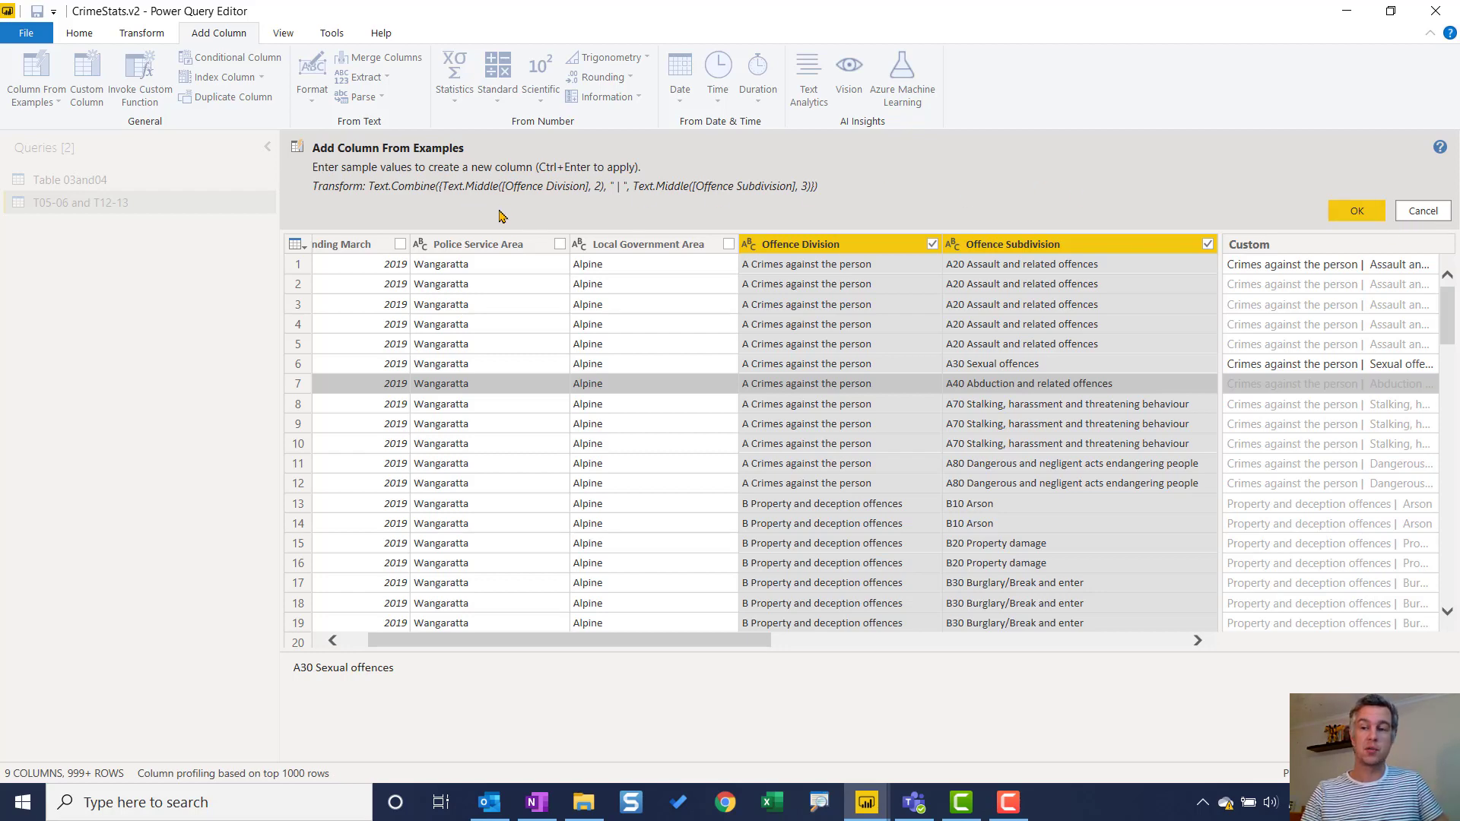
pyautogui.click(1421, 212)
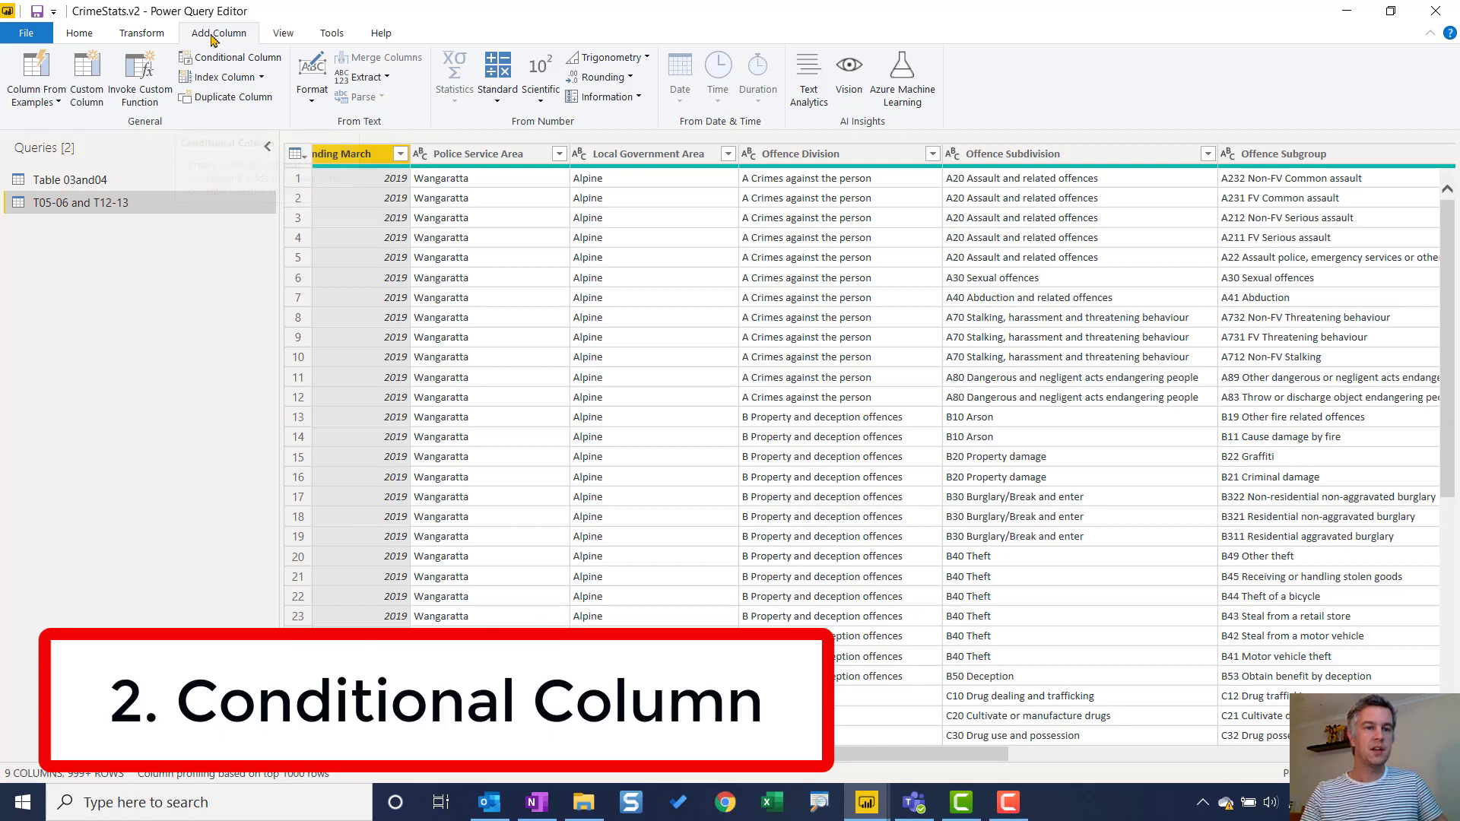
# Start a conditional column with a first condition testing whether PSA Rate per 100,000 population "is greater than" a value
pyautogui.click(239, 60)
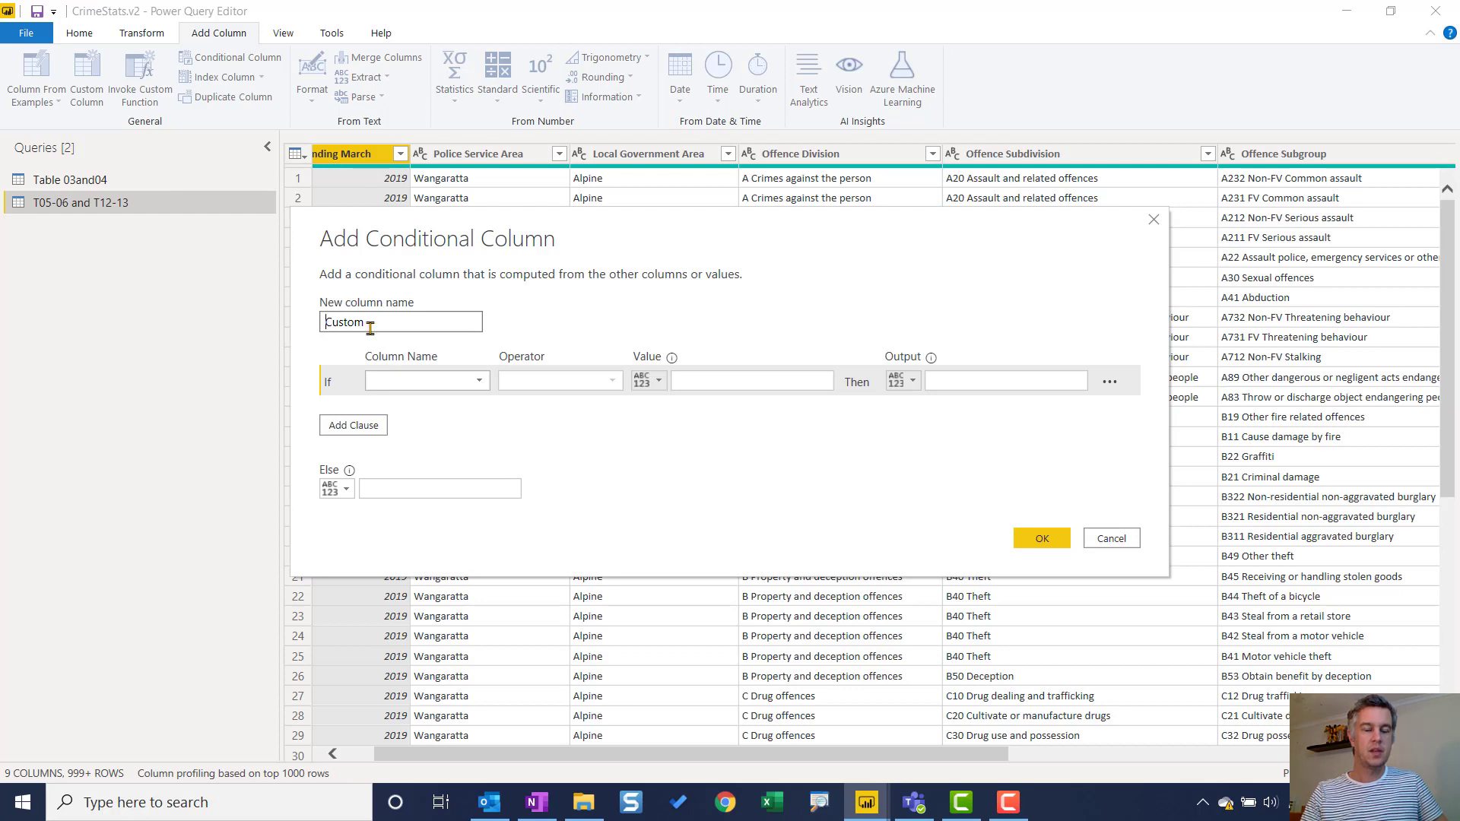
pyautogui.moveTo(721, 233); pyautogui.dragTo(772, 276)
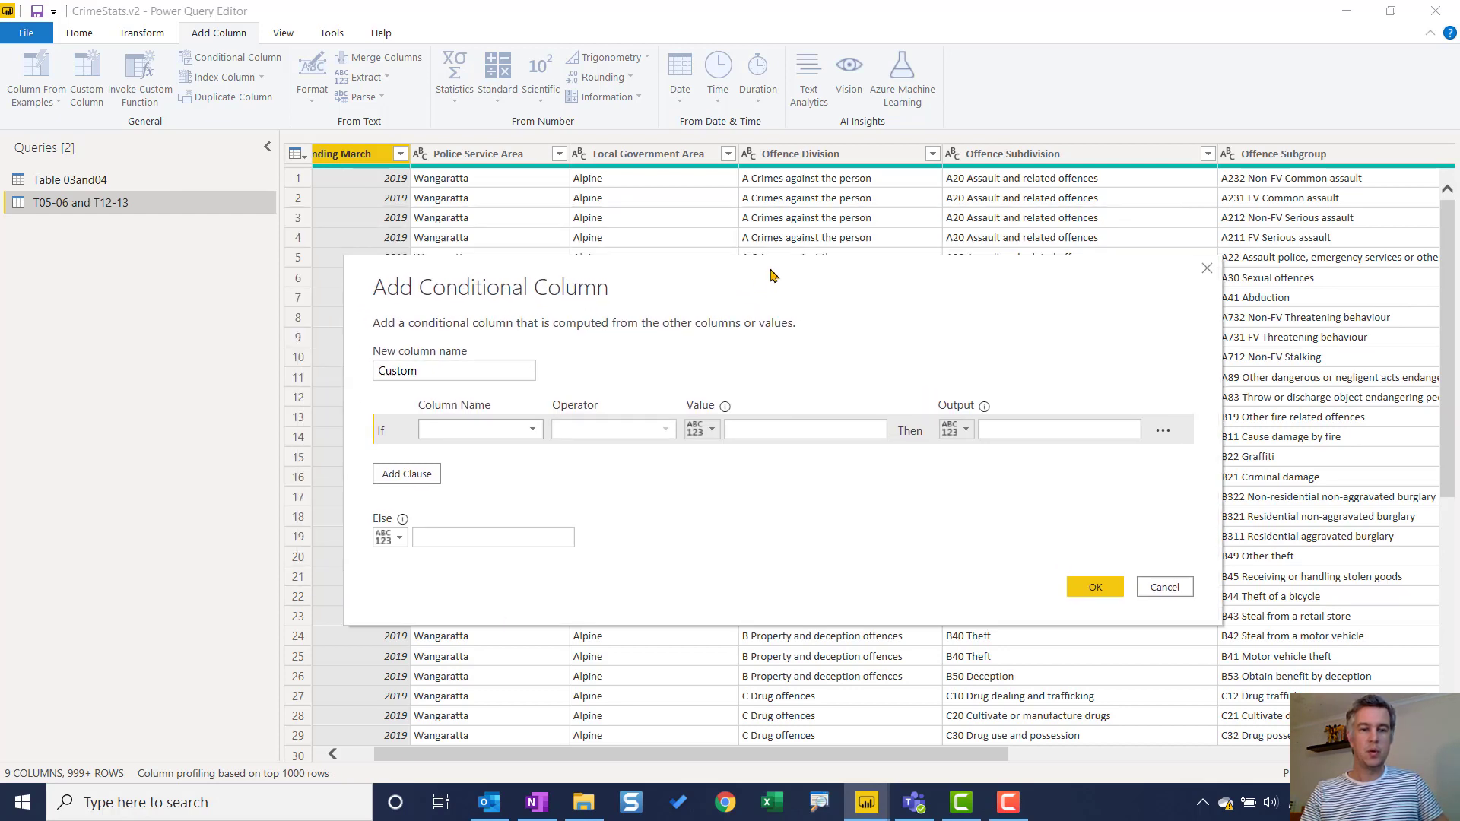
pyautogui.click(532, 431)
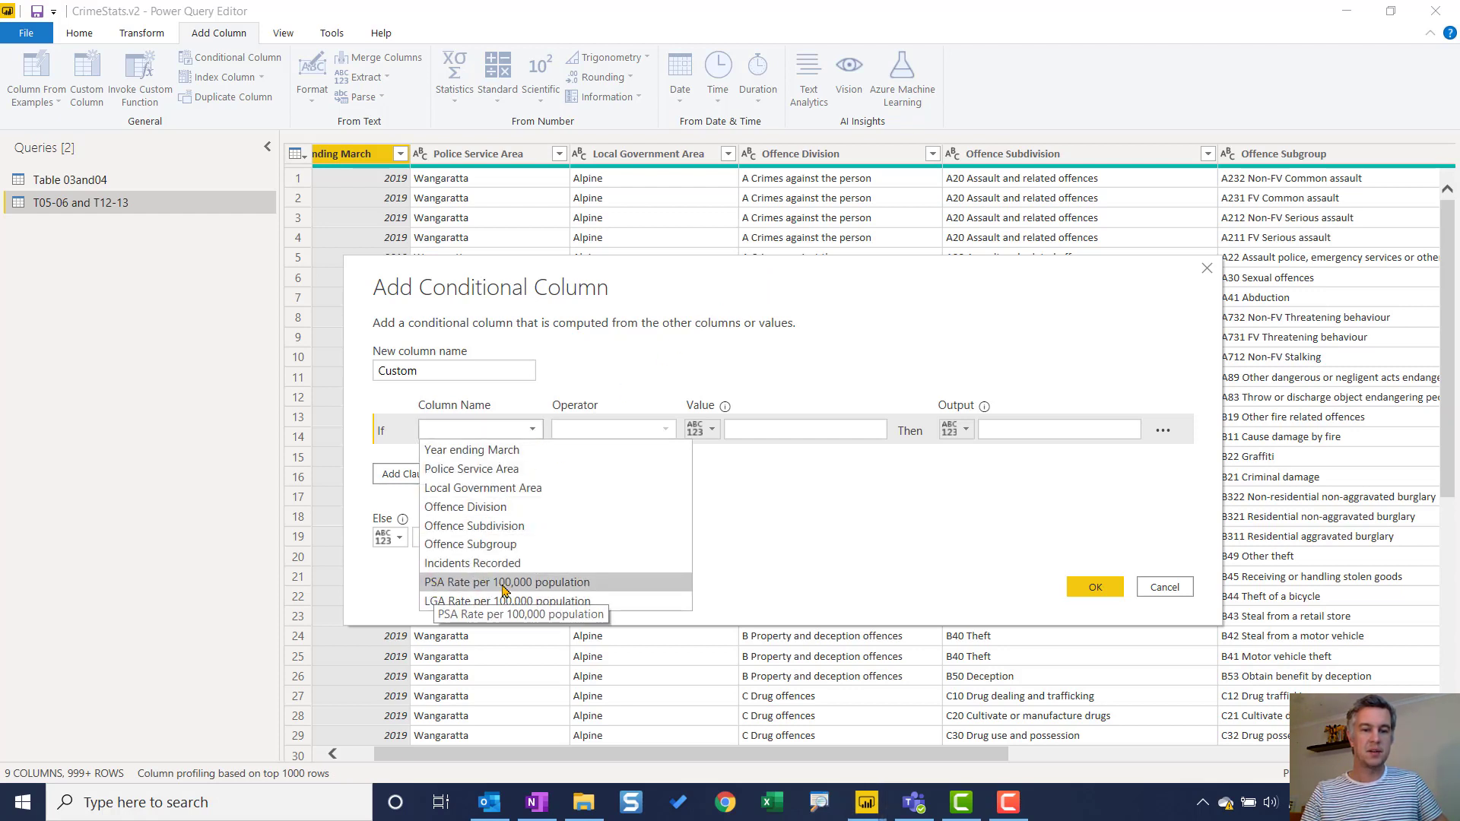
pyautogui.click(572, 587)
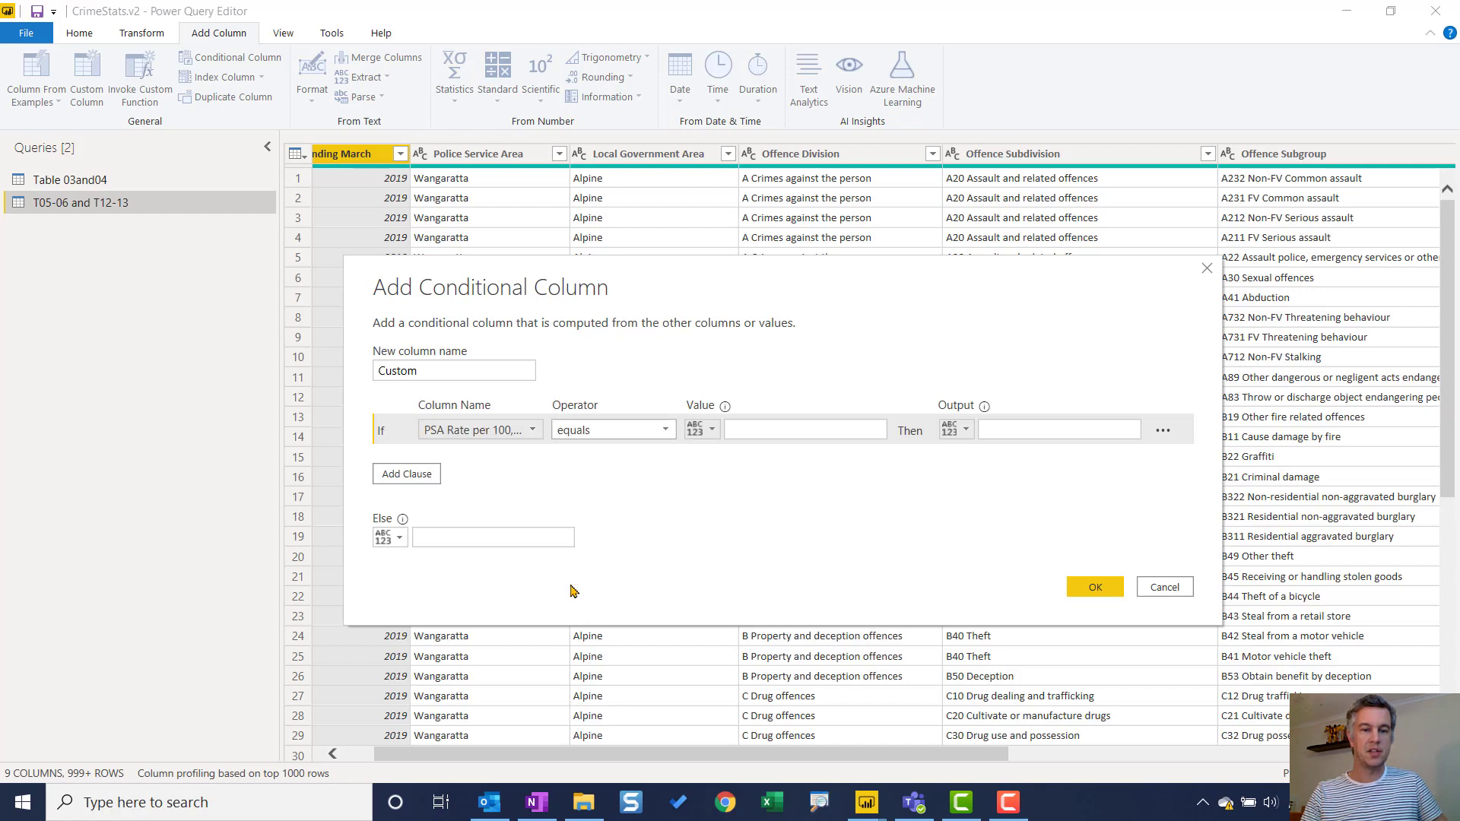
pyautogui.click(612, 432)
pyautogui.click(635, 487)
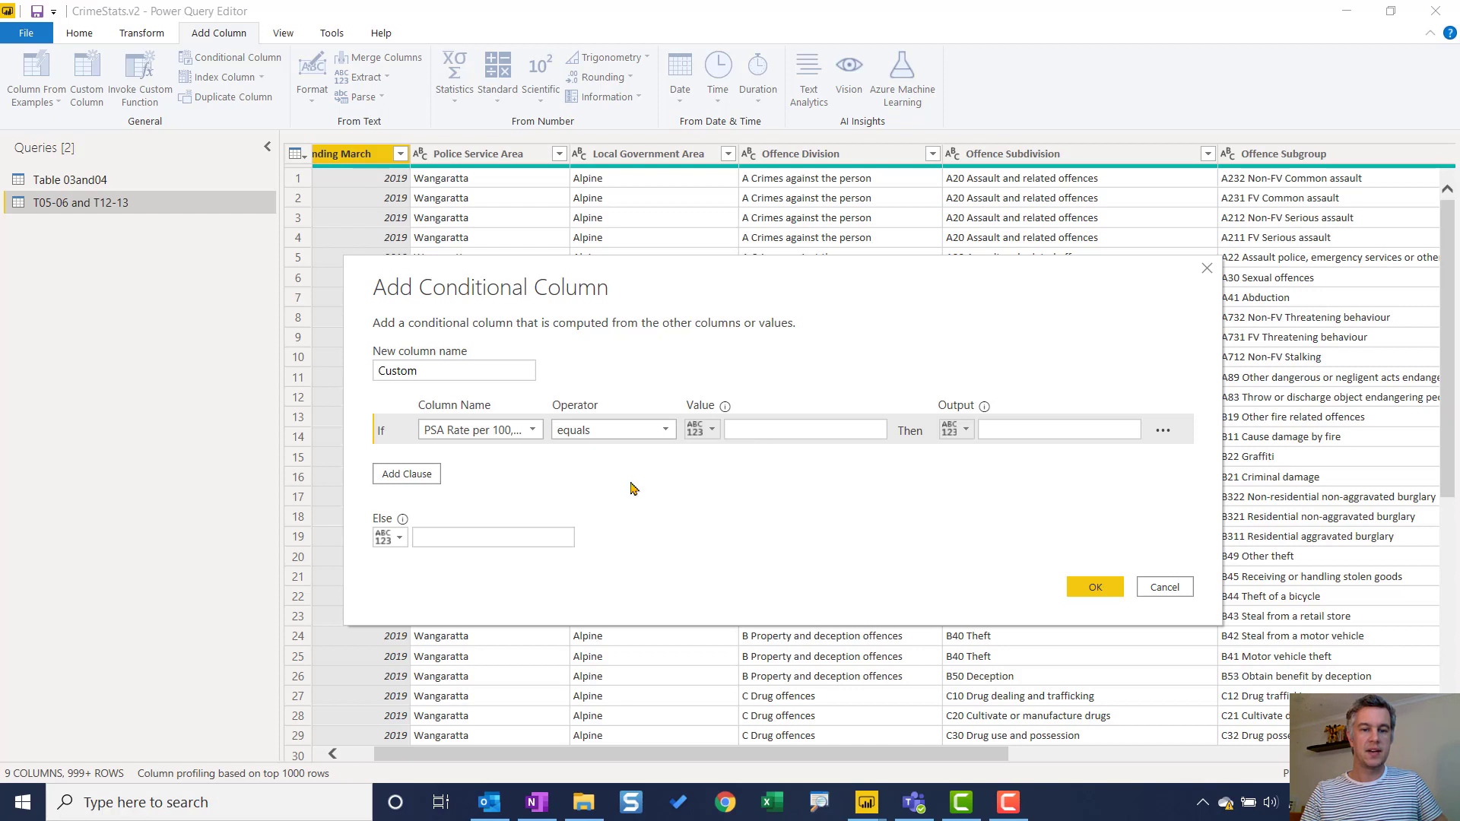
# Compare the first condition against the LGA Rate per 100,000 population column and set its output to "More"
pyautogui.click(753, 431)
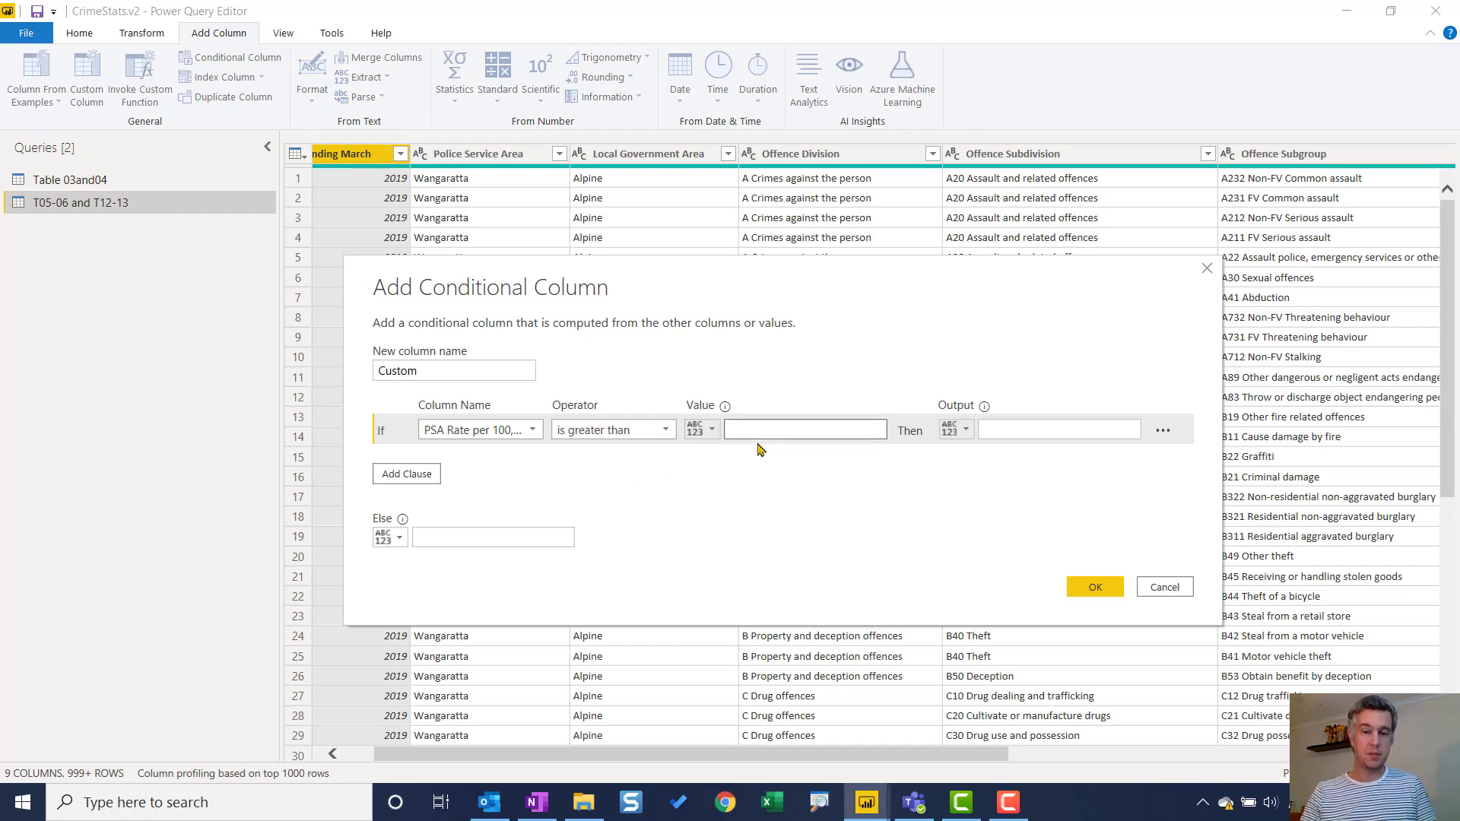
pyautogui.click(707, 433)
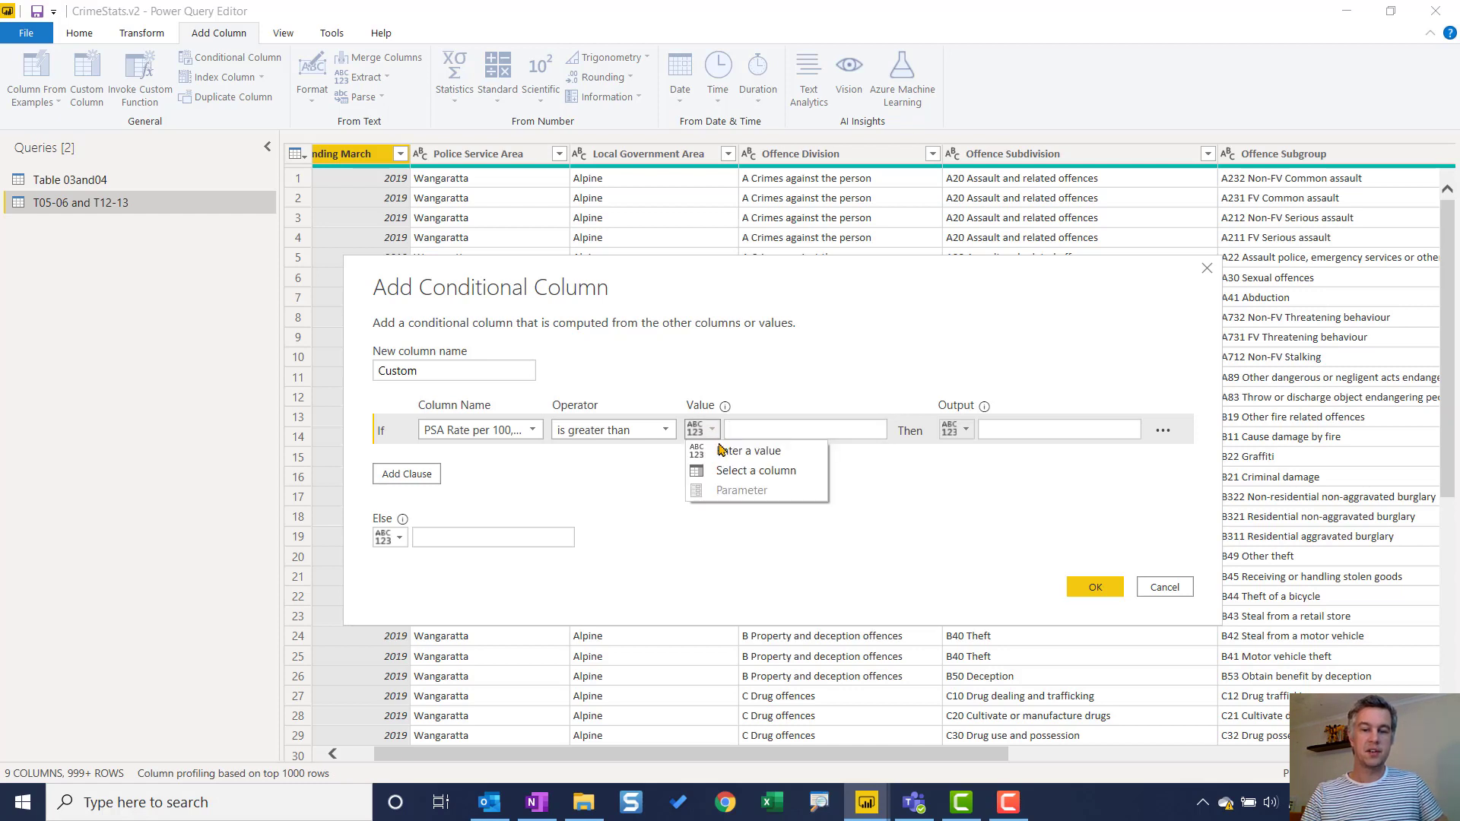
pyautogui.click(731, 472)
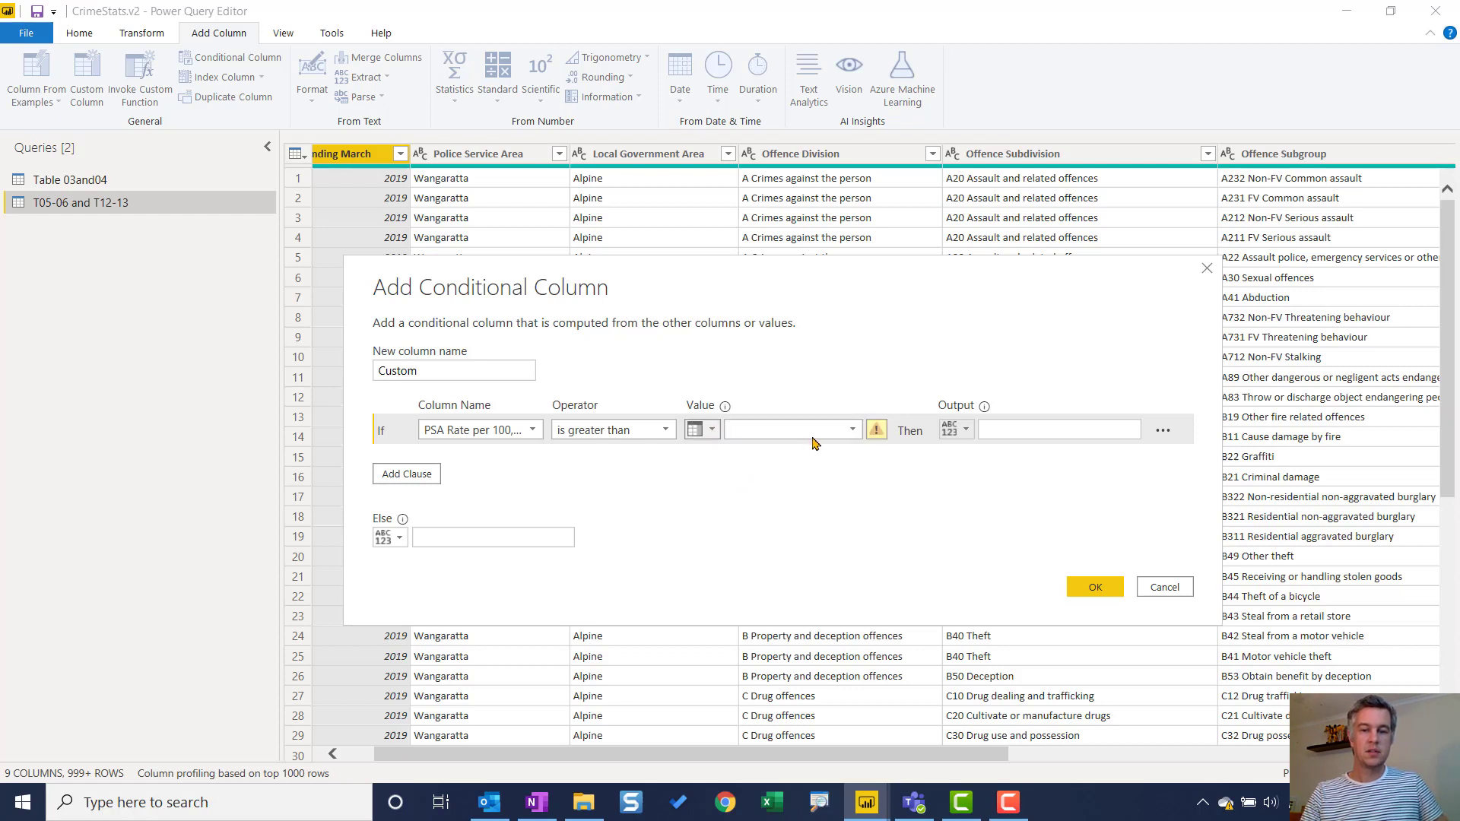
pyautogui.click(853, 429)
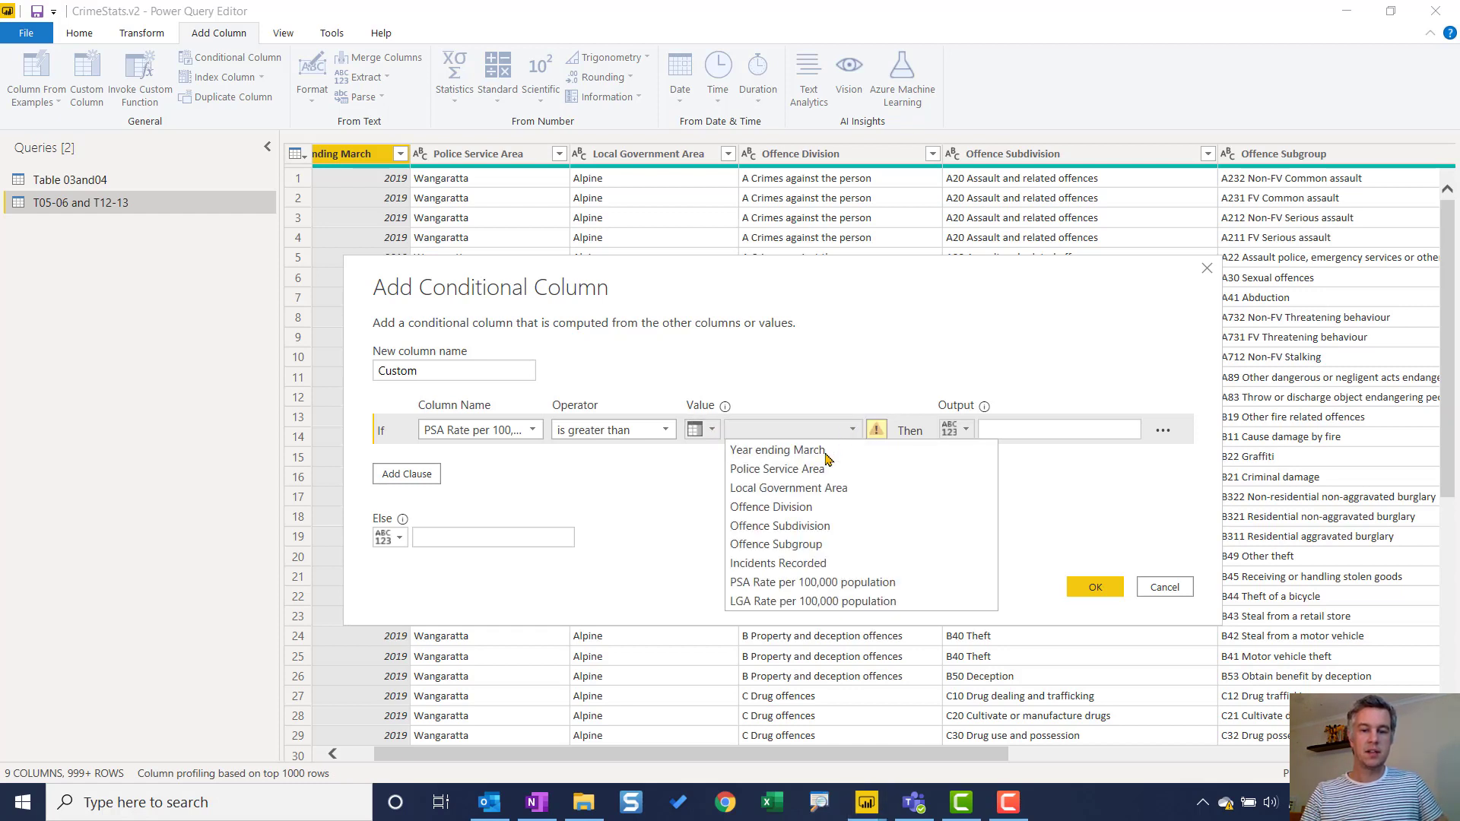
pyautogui.click(789, 603)
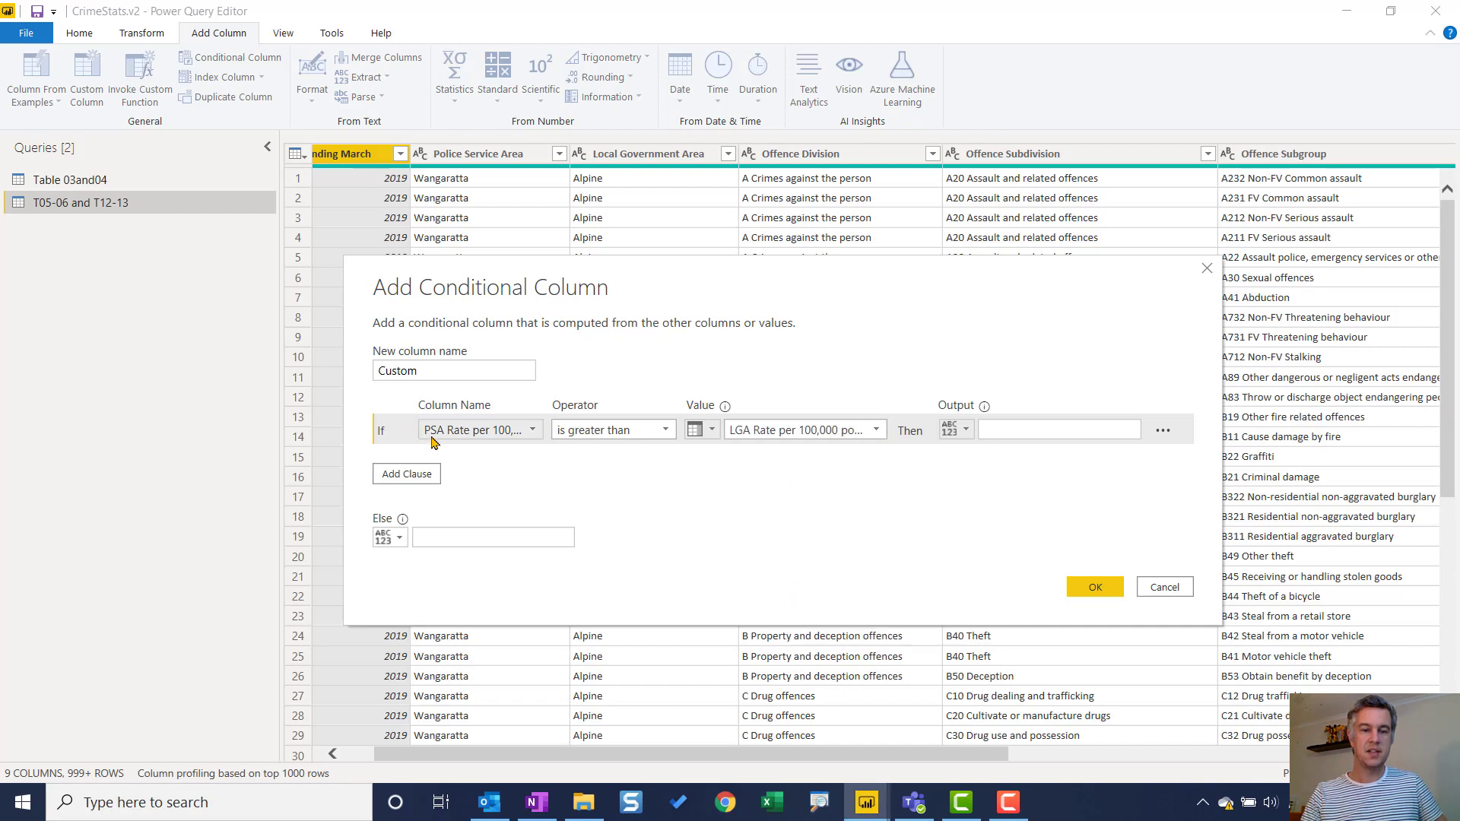
pyautogui.click(1017, 430)
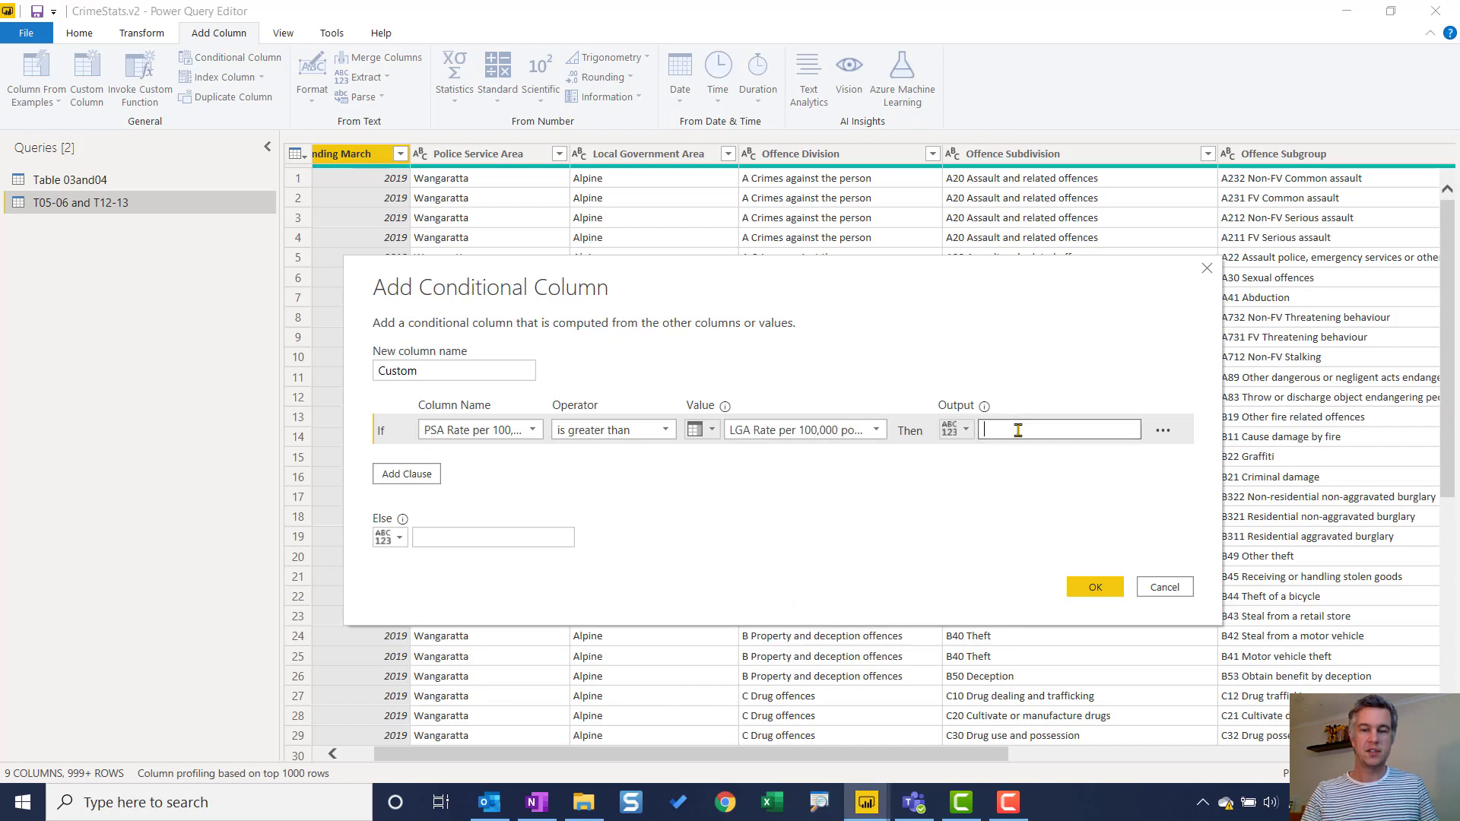
pyautogui.write('More')
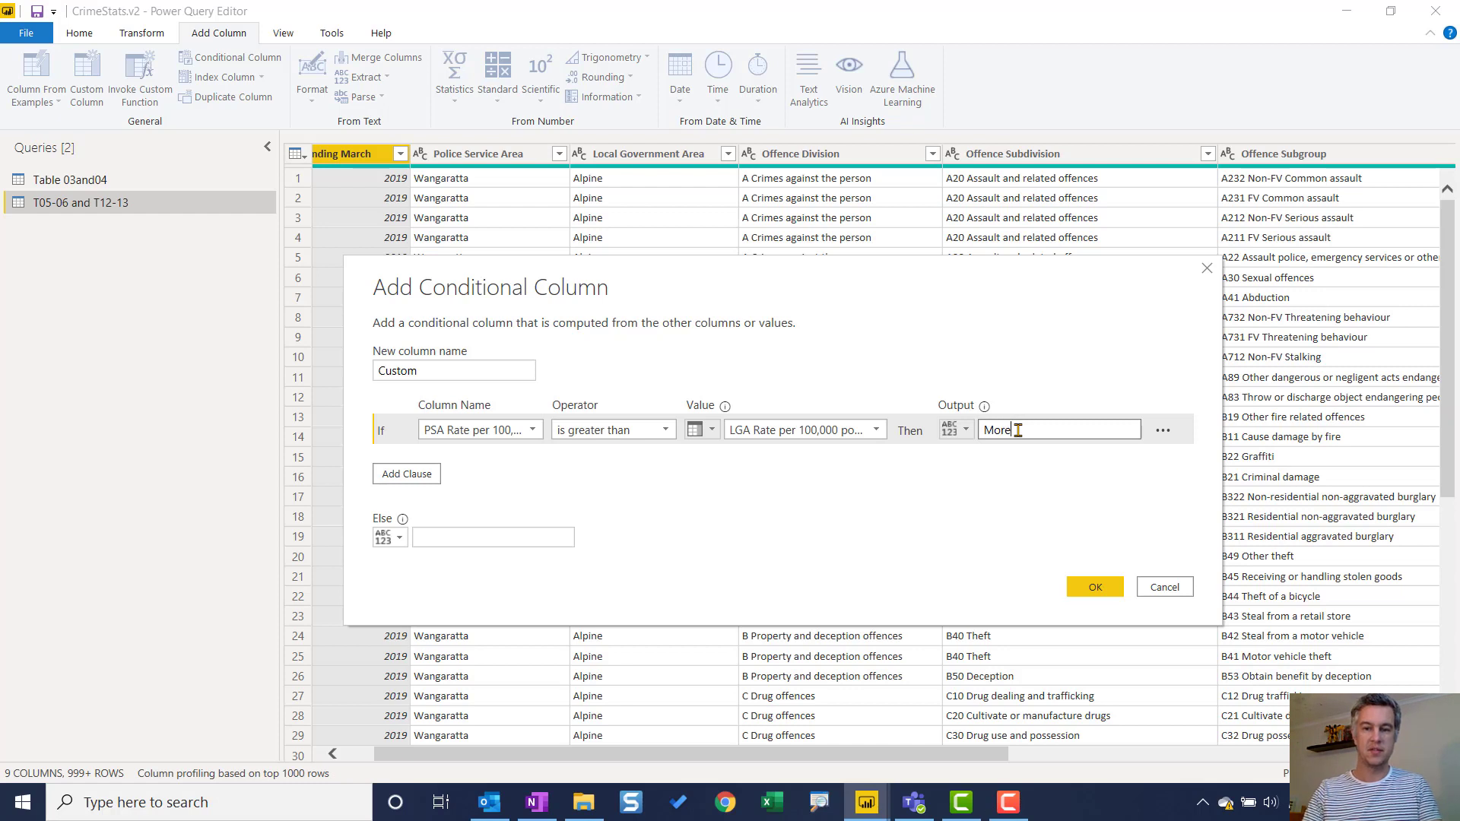
# Add an else-if clause testing PSA Rate per 100,000 population with the operator "is less than or equal to"
pyautogui.click(434, 475)
pyautogui.click(500, 461)
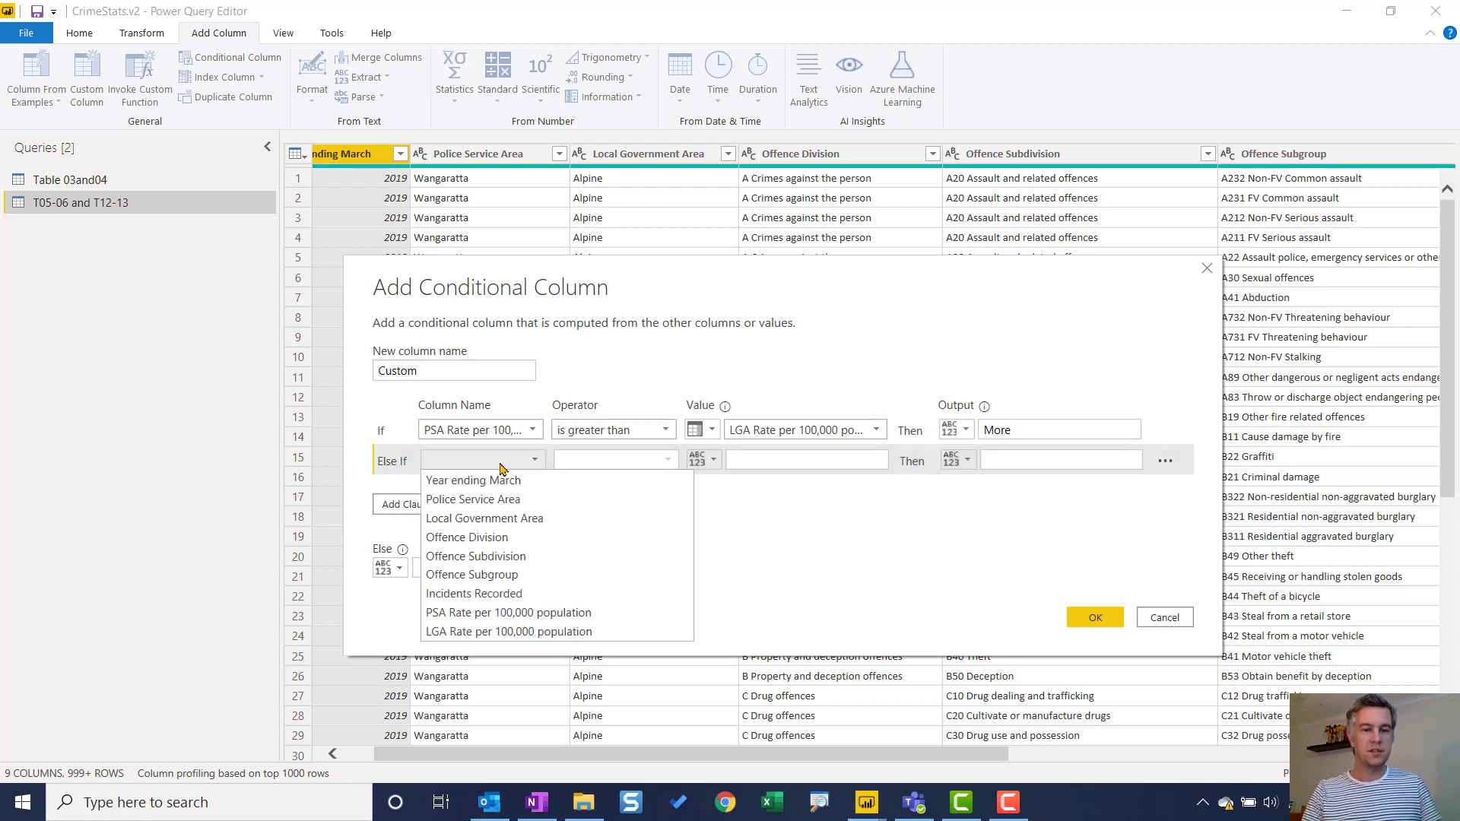
pyautogui.click(502, 613)
pyautogui.click(609, 462)
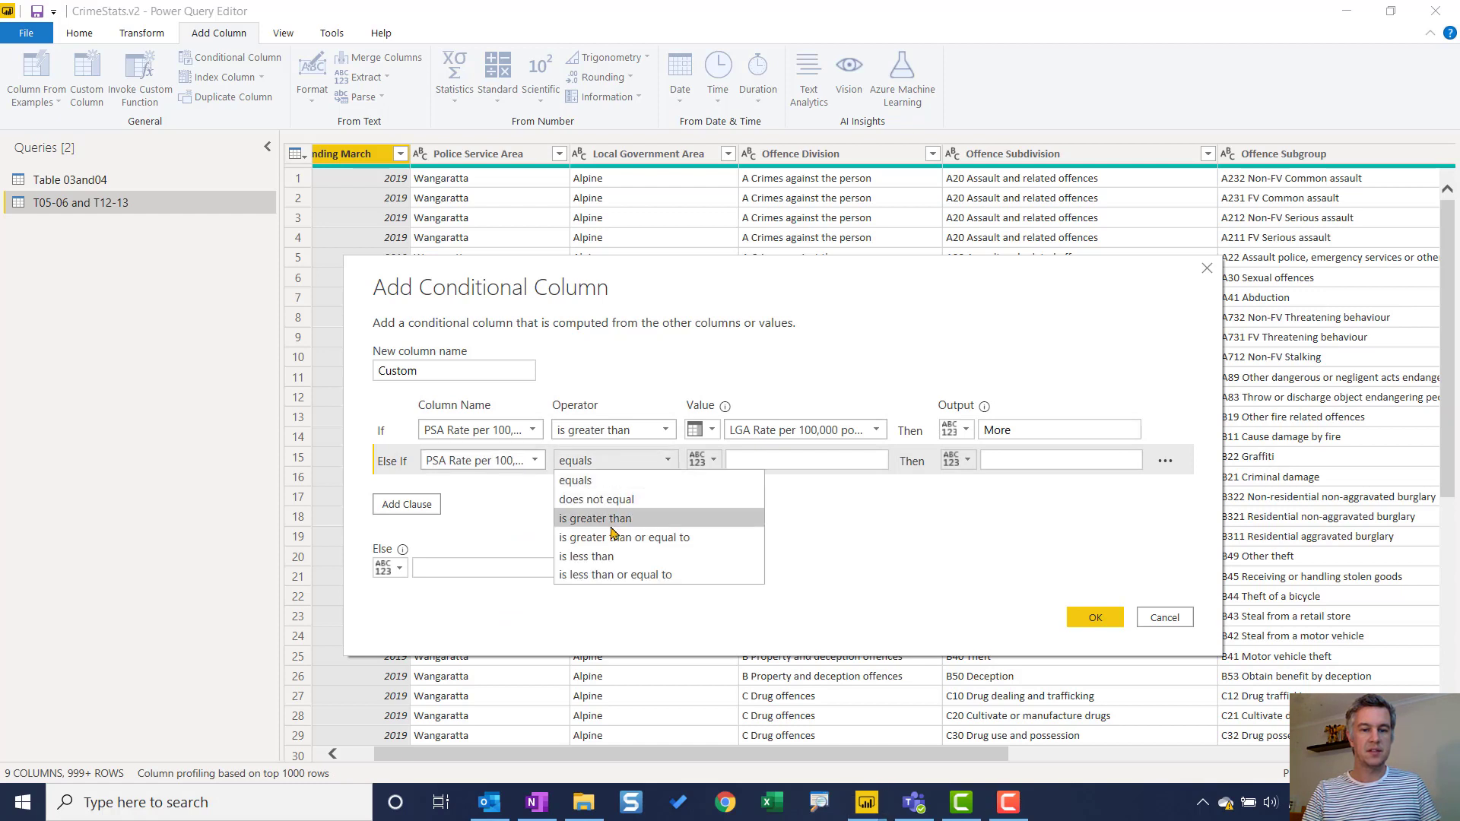
pyautogui.click(633, 576)
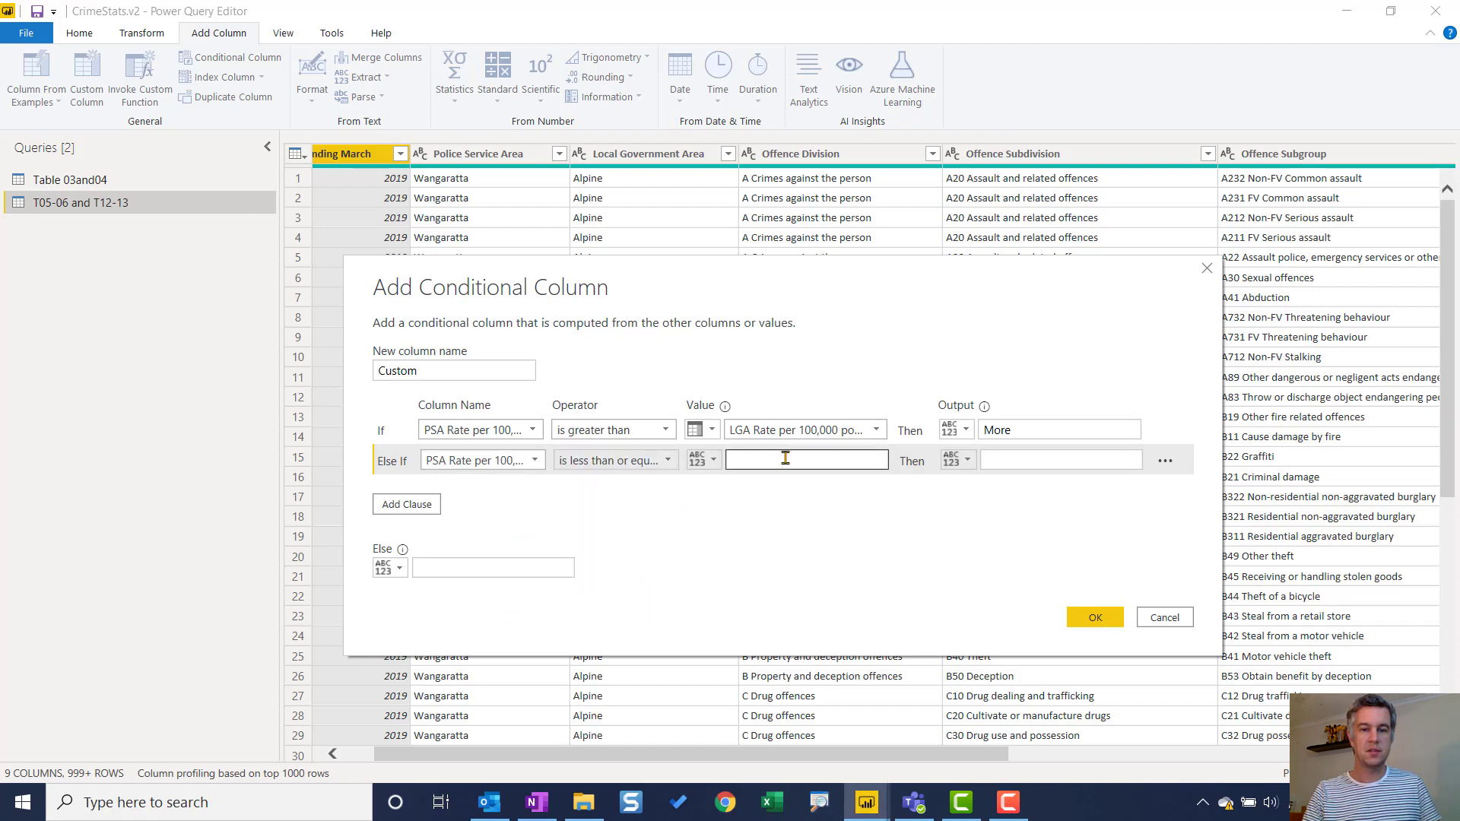
# Compare the else-if clause against the LGA Rate per 100,000 population column and set its output to "Less"
pyautogui.click(713, 462)
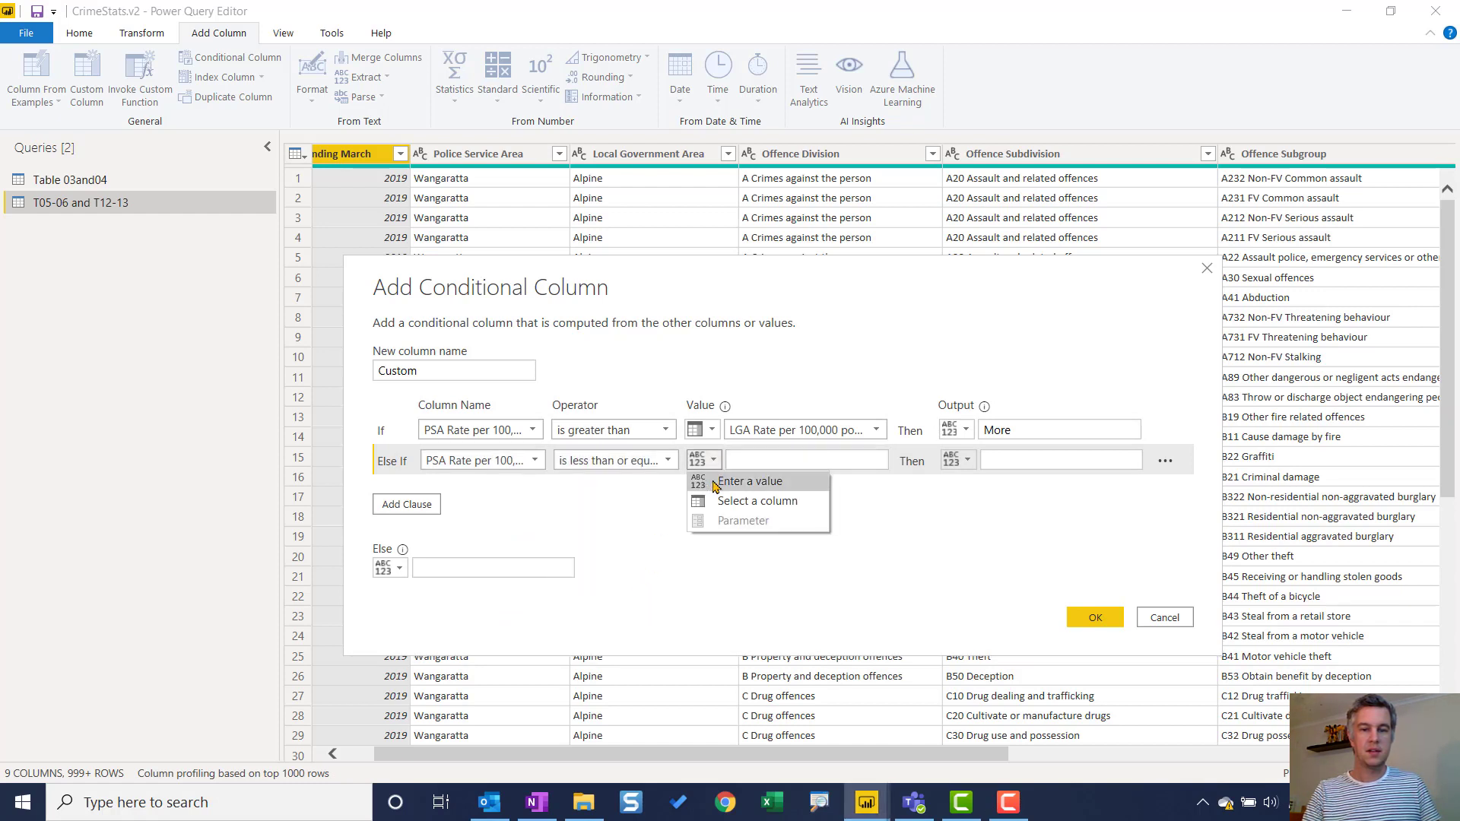
pyautogui.click(741, 501)
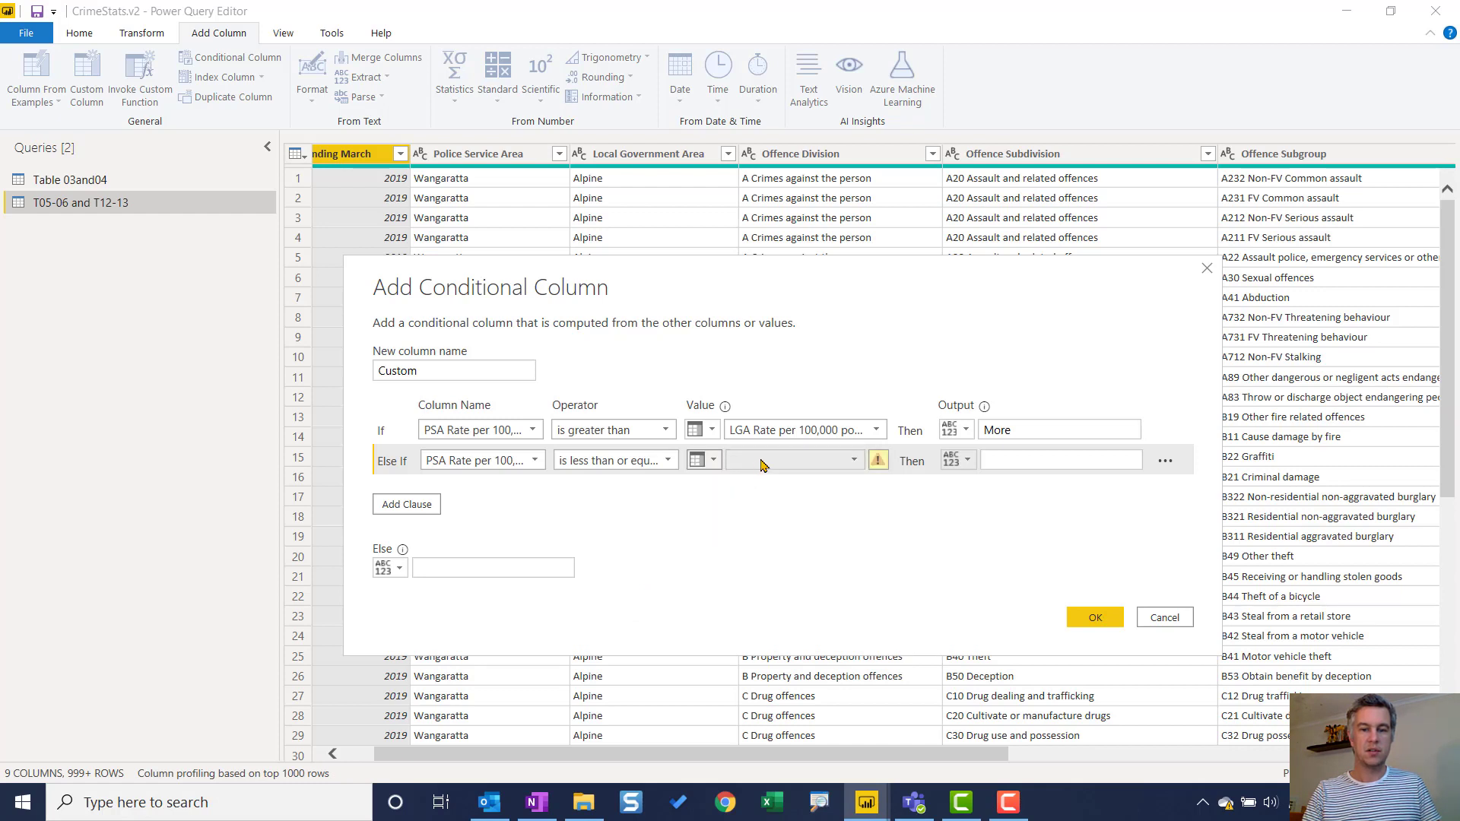
pyautogui.click(855, 461)
pyautogui.click(812, 637)
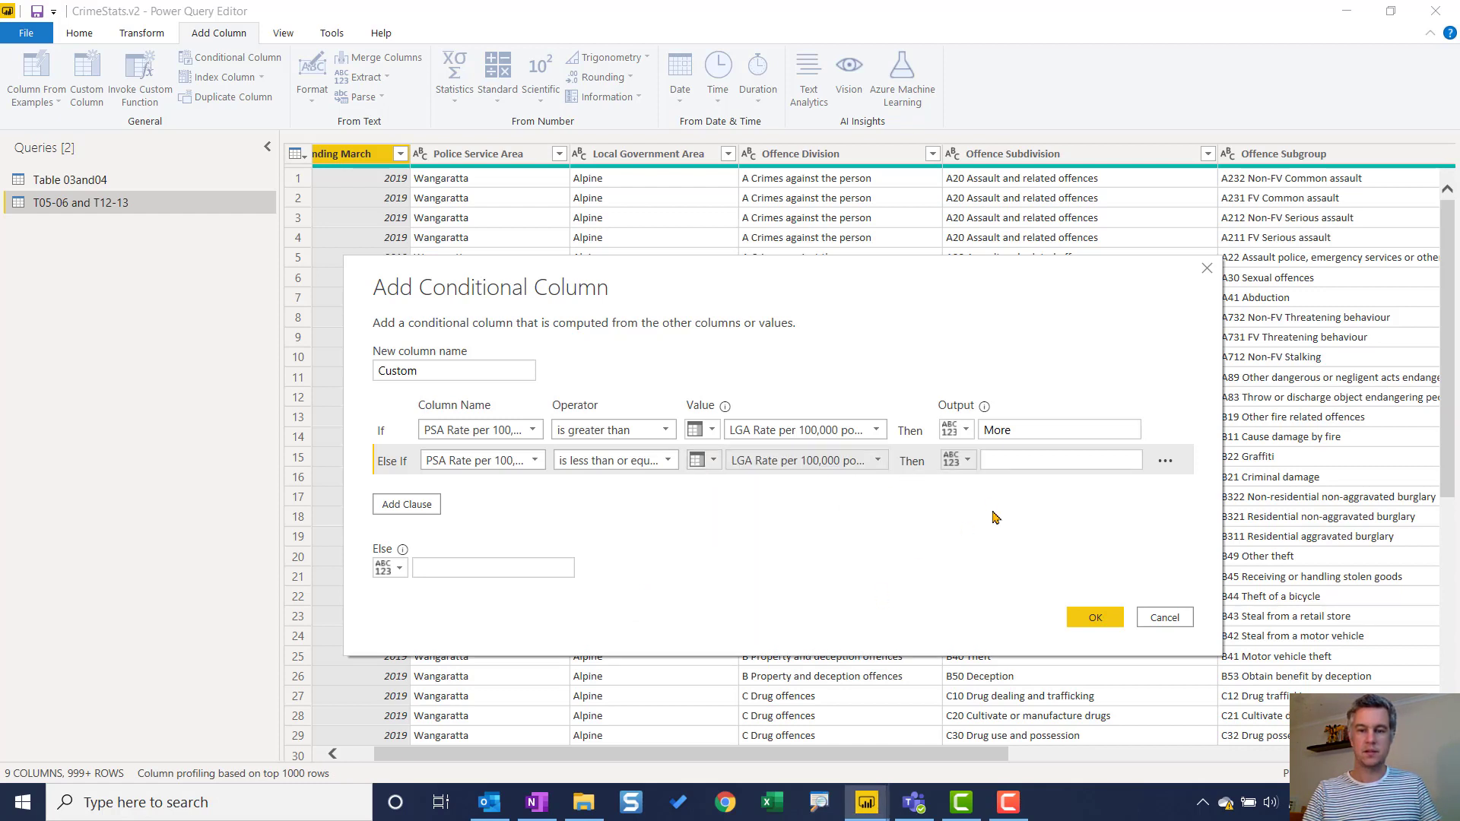
pyautogui.click(1016, 461)
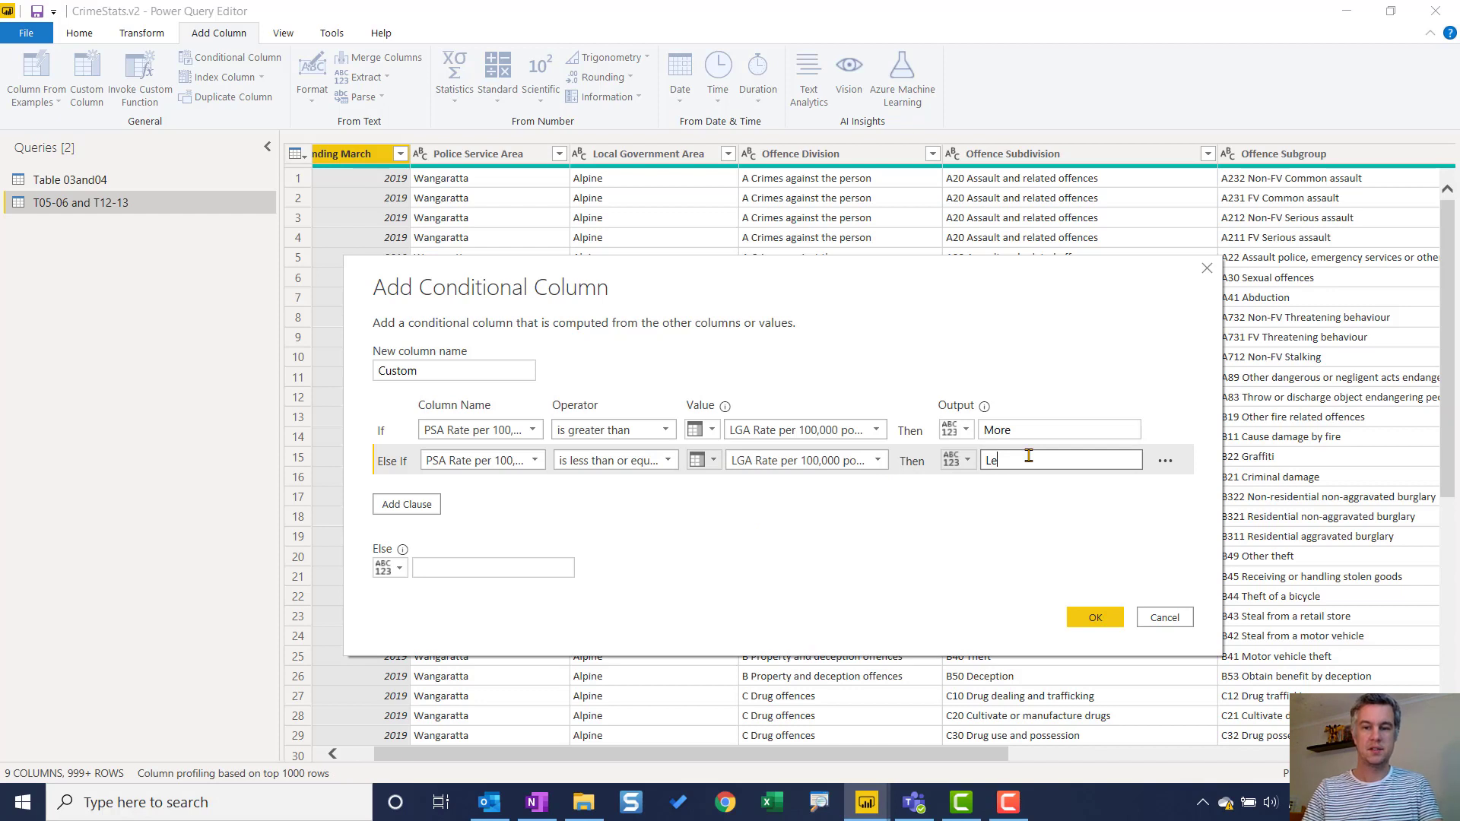
# Set the else output to "Error", name the conditional column "Difference" and create it
pyautogui.click(466, 567)
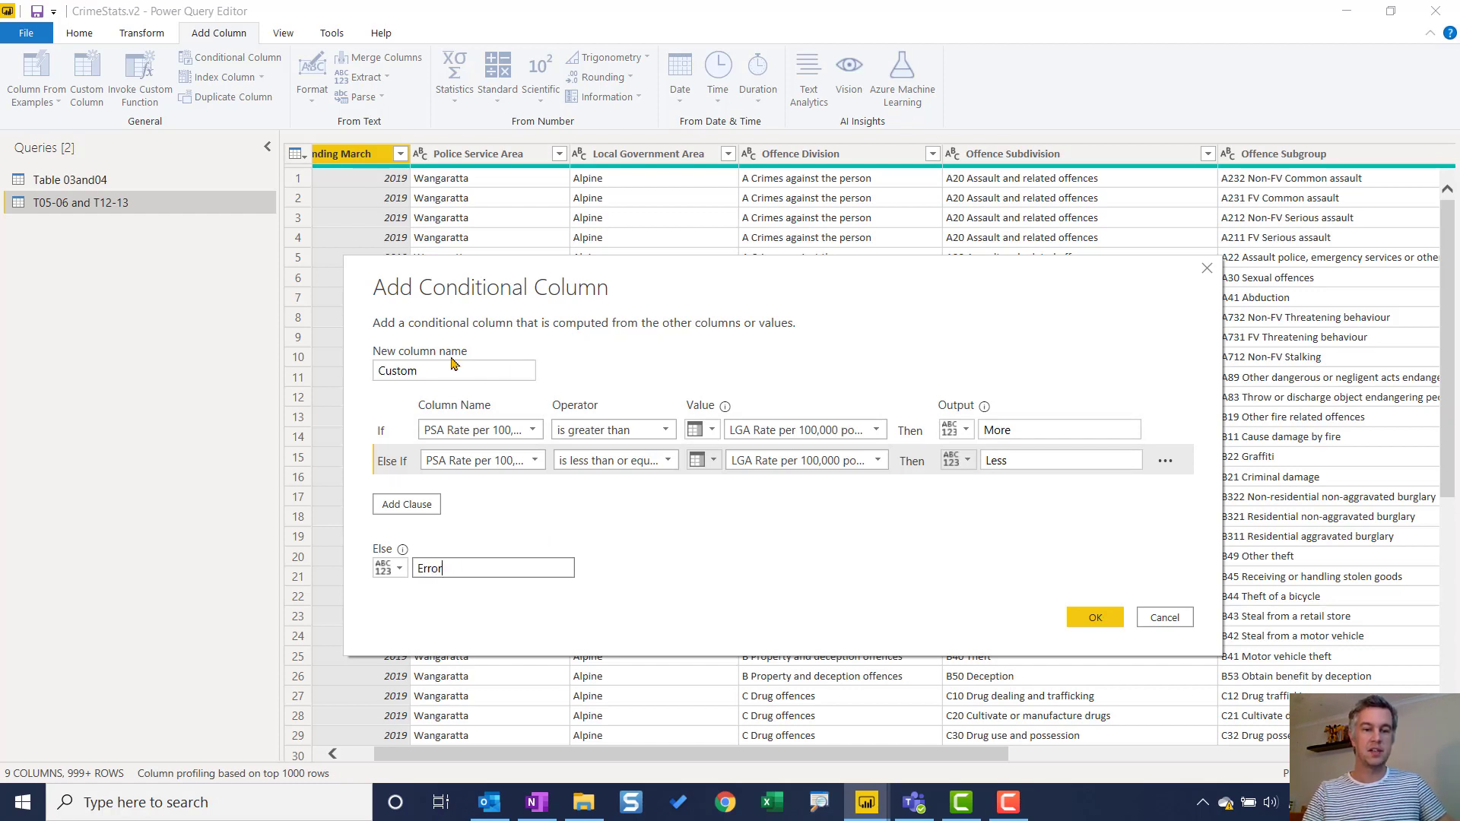
pyautogui.moveTo(444, 375); pyautogui.dragTo(354, 372)
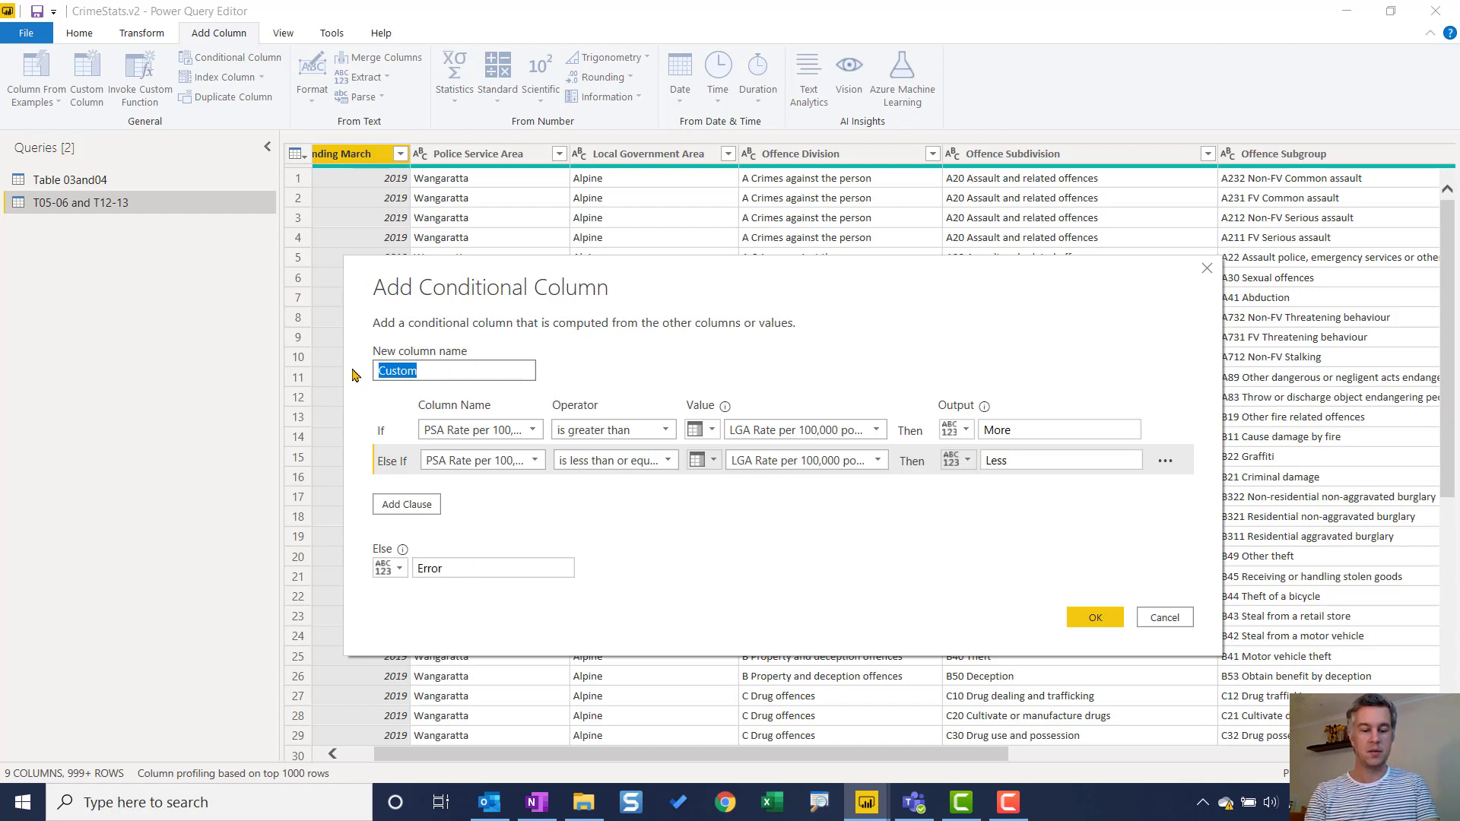
pyautogui.write('Difference')
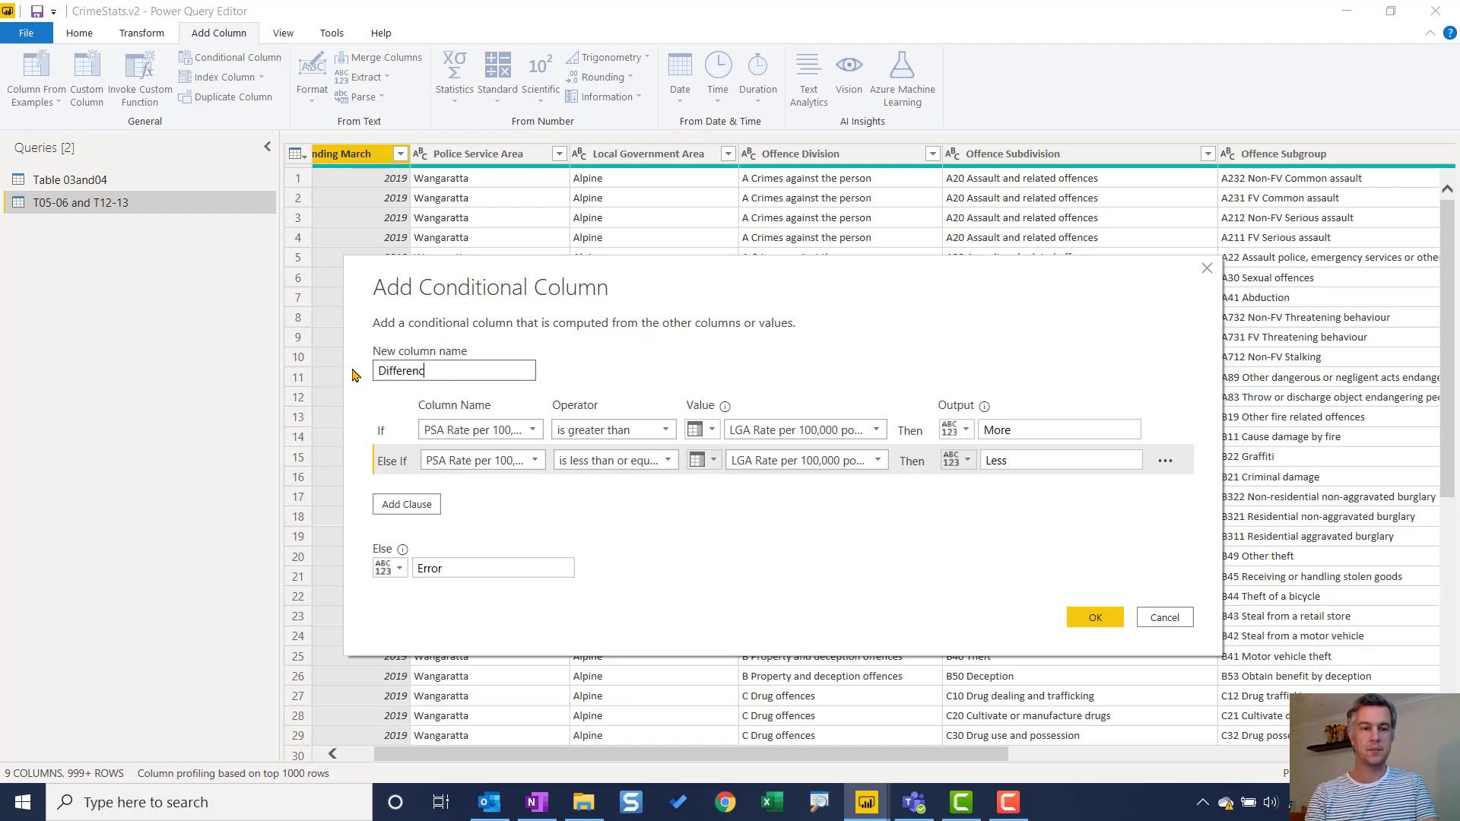
pyautogui.click(1093, 619)
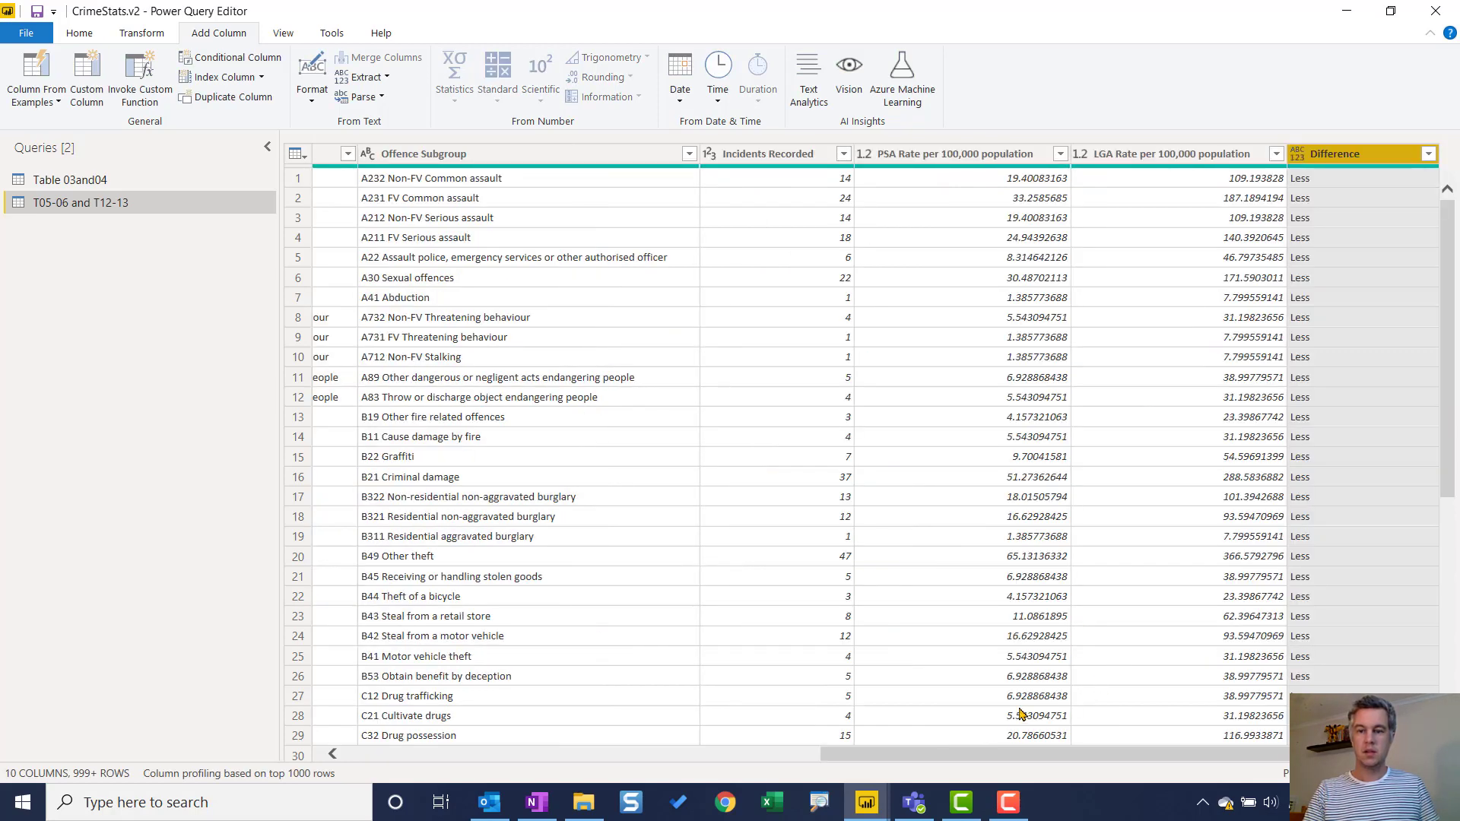
# Check the Difference values down the rows, and close and apply the query changes to return to the Power BI Desktop report
pyautogui.scroll(-6, 1339, 342)
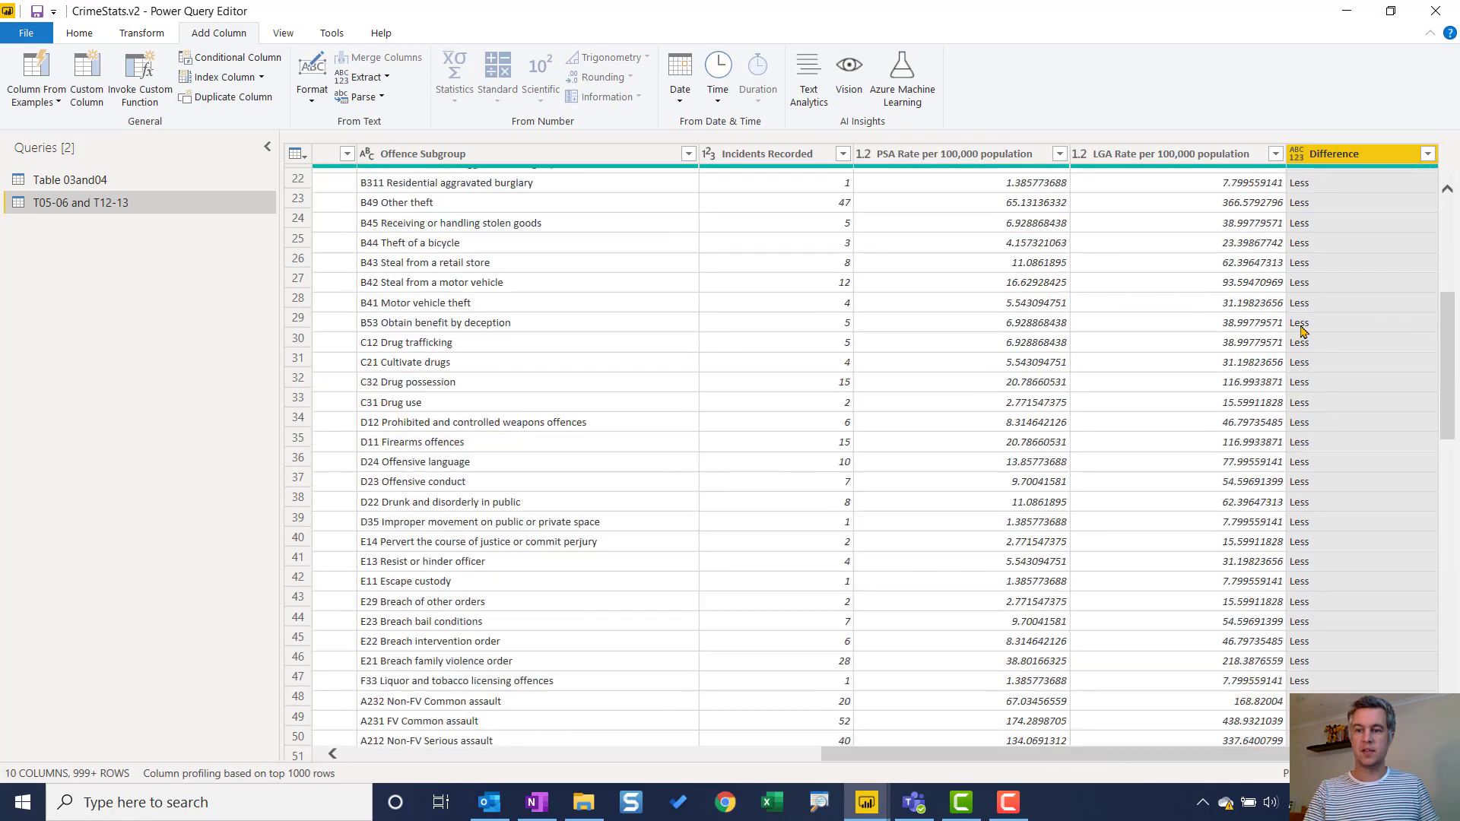
pyautogui.scroll(6, 1308, 326)
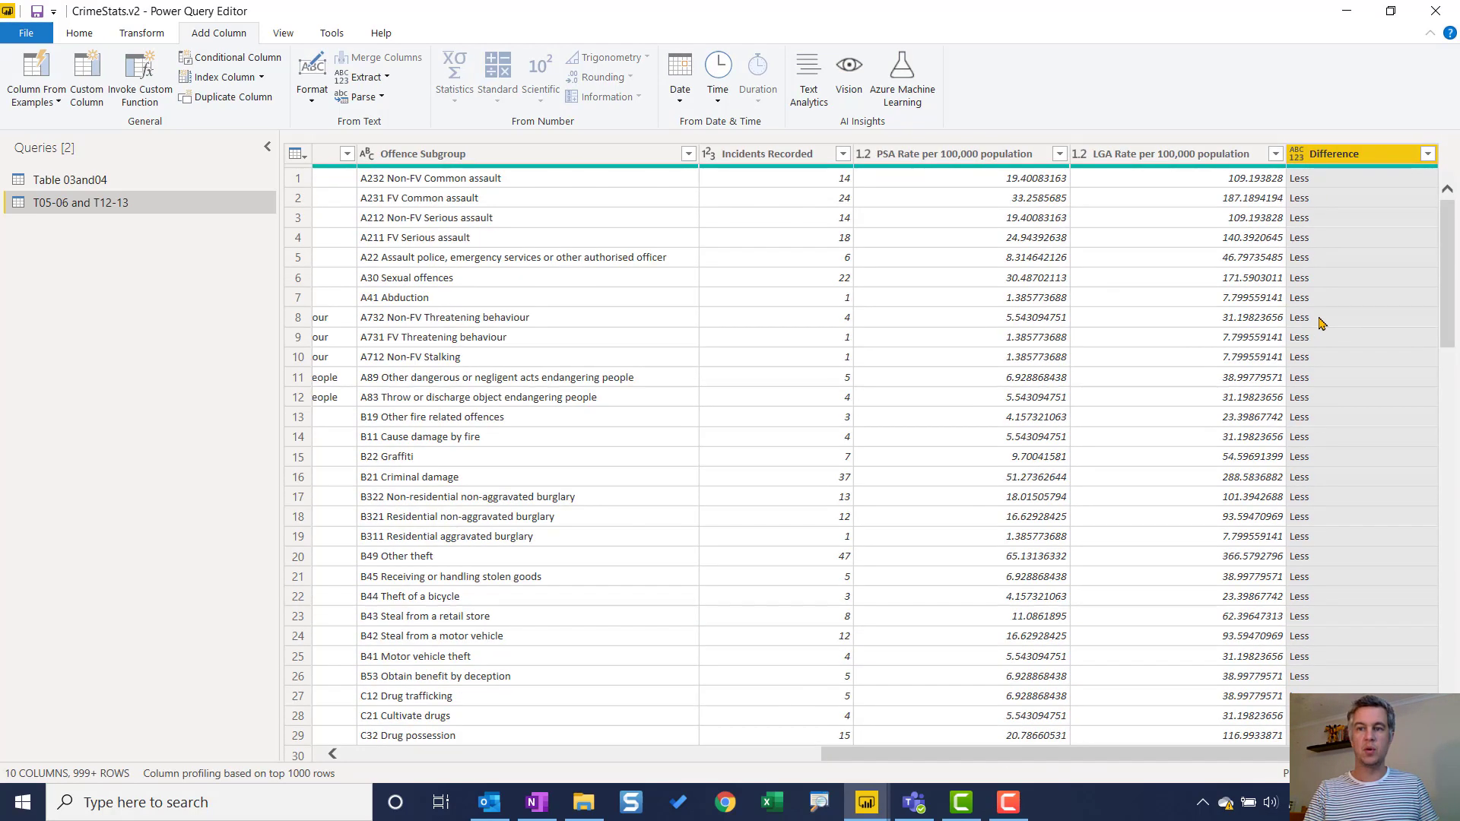
pyautogui.click(94, 32)
pyautogui.click(26, 72)
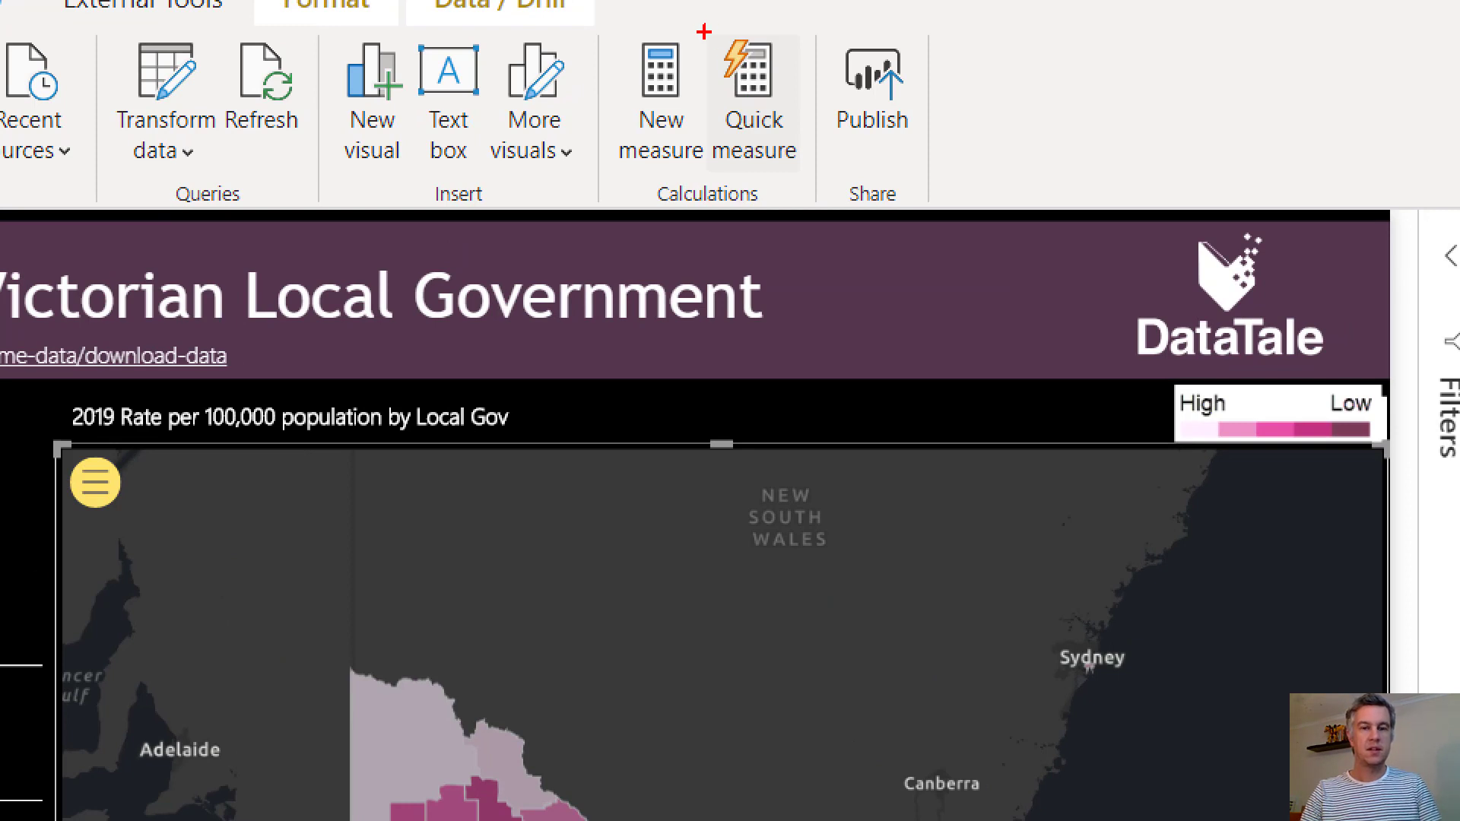
pyautogui.moveTo(704, 31); pyautogui.dragTo(815, 179)
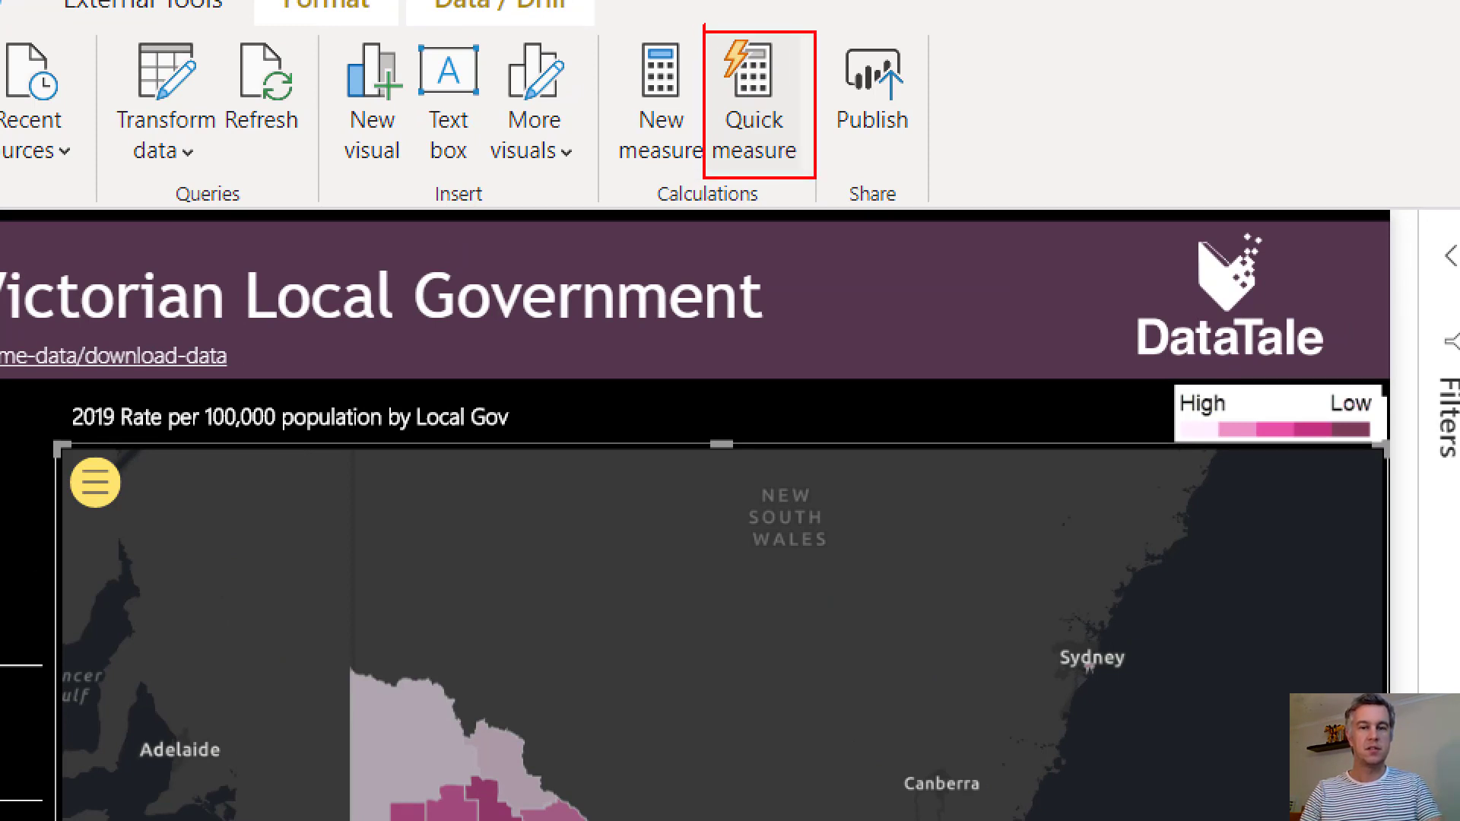
pyautogui.press('Escape')
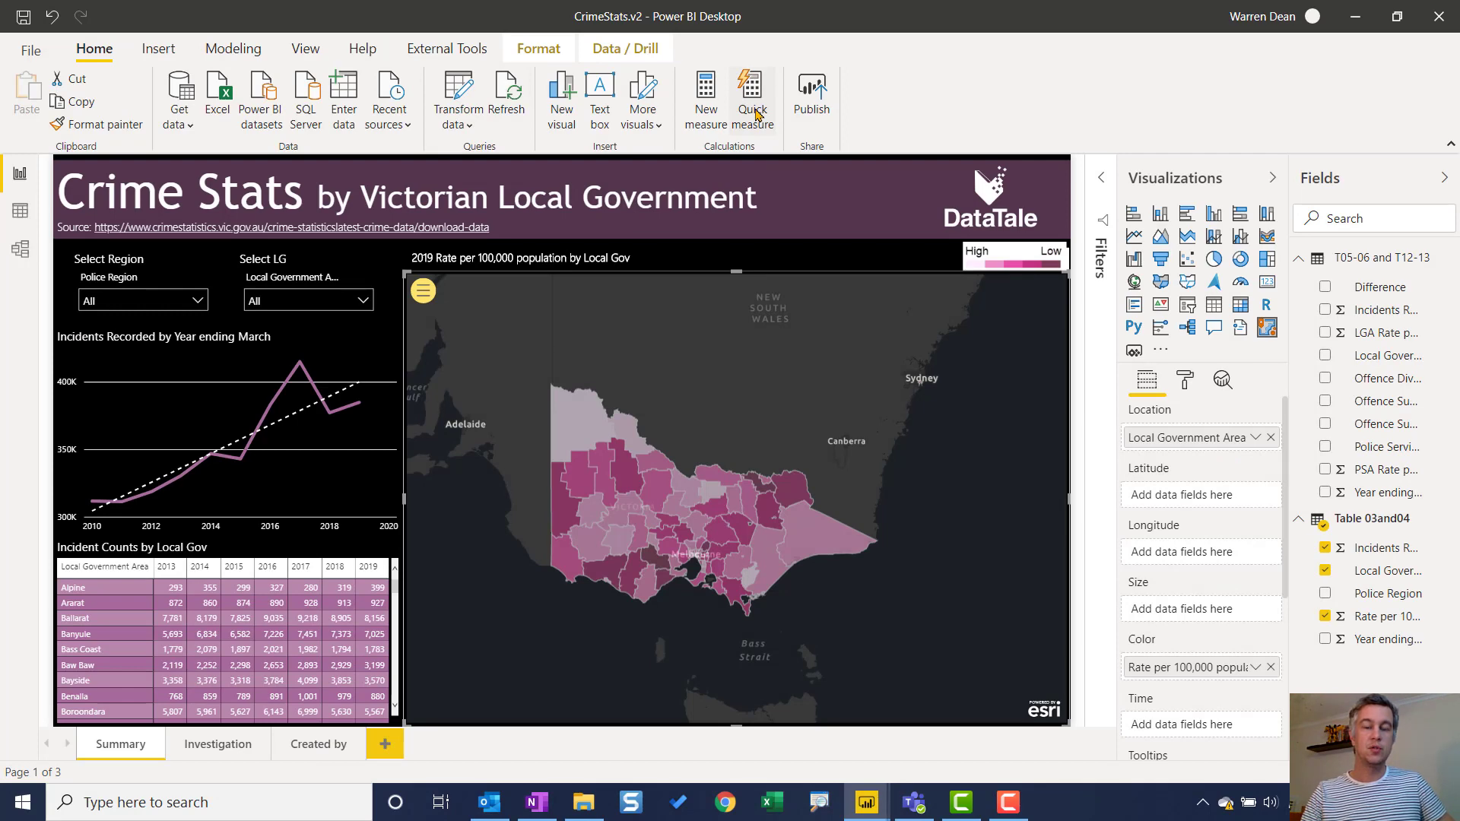
# Start a new quick measure using the Subtraction calculation from the mathematical operations
pyautogui.click(754, 114)
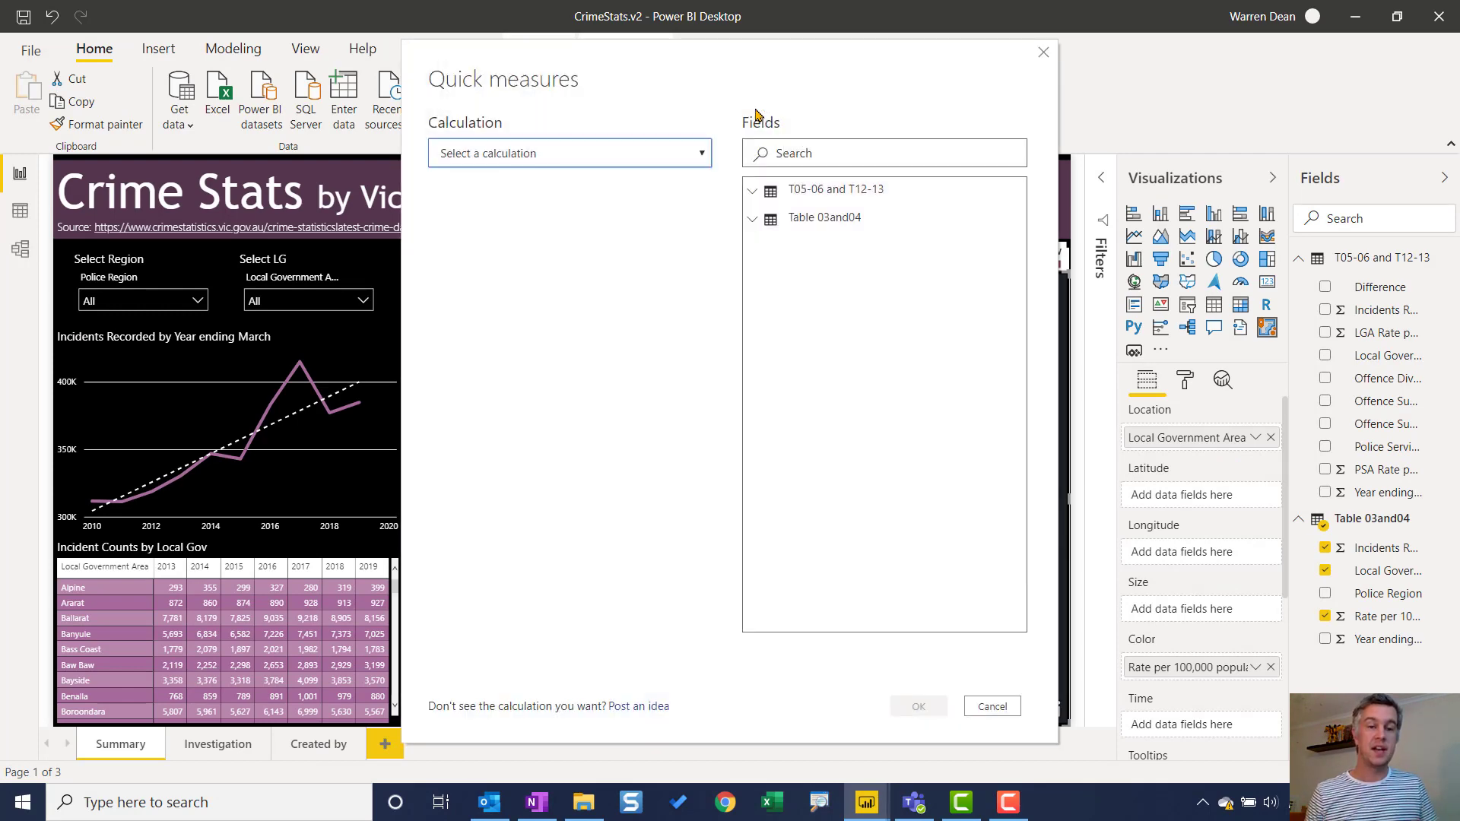
pyautogui.click(698, 152)
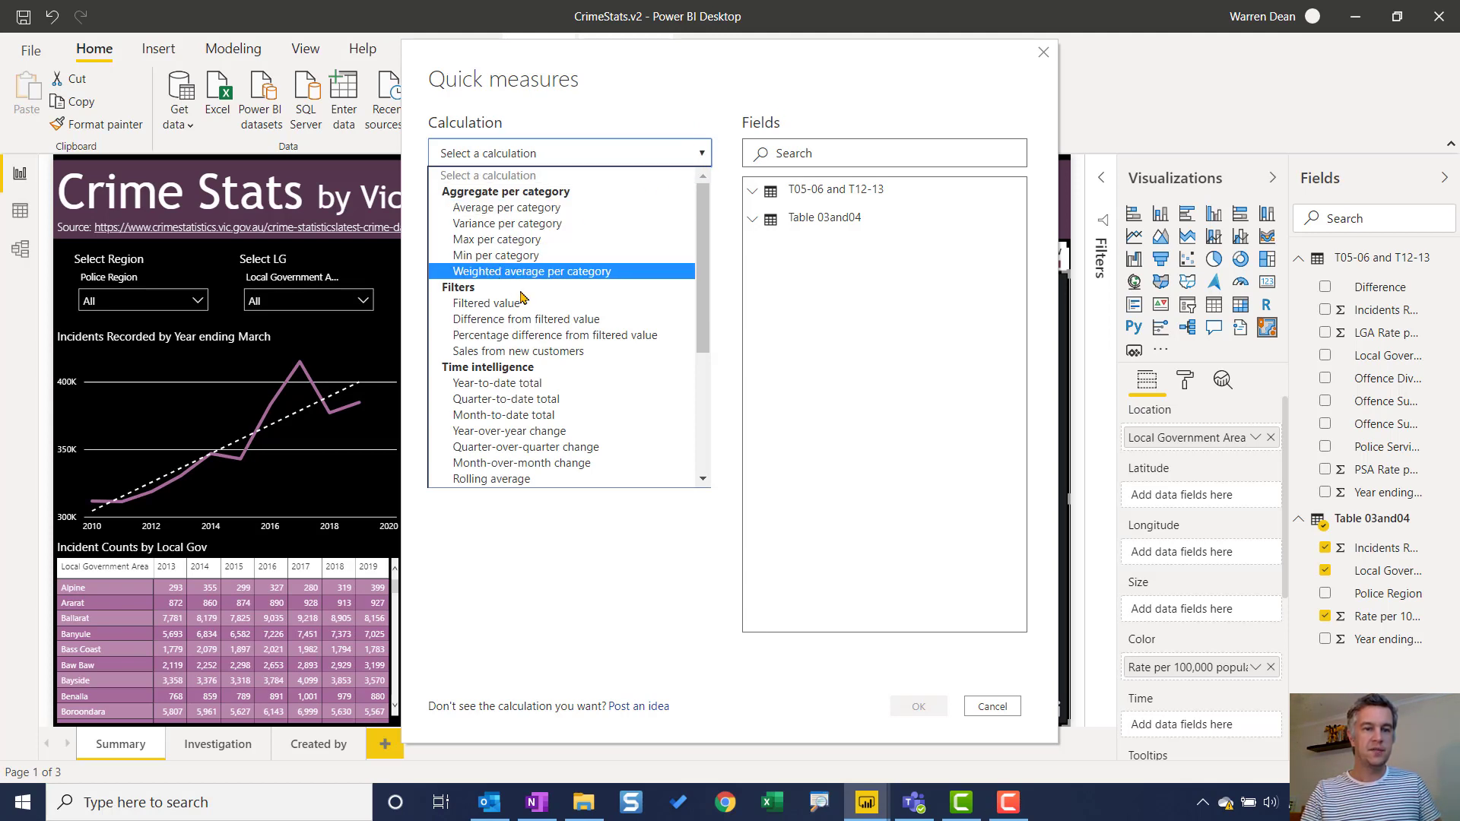
pyautogui.scroll(-2, 523, 296)
pyautogui.scroll(-3, 509, 286)
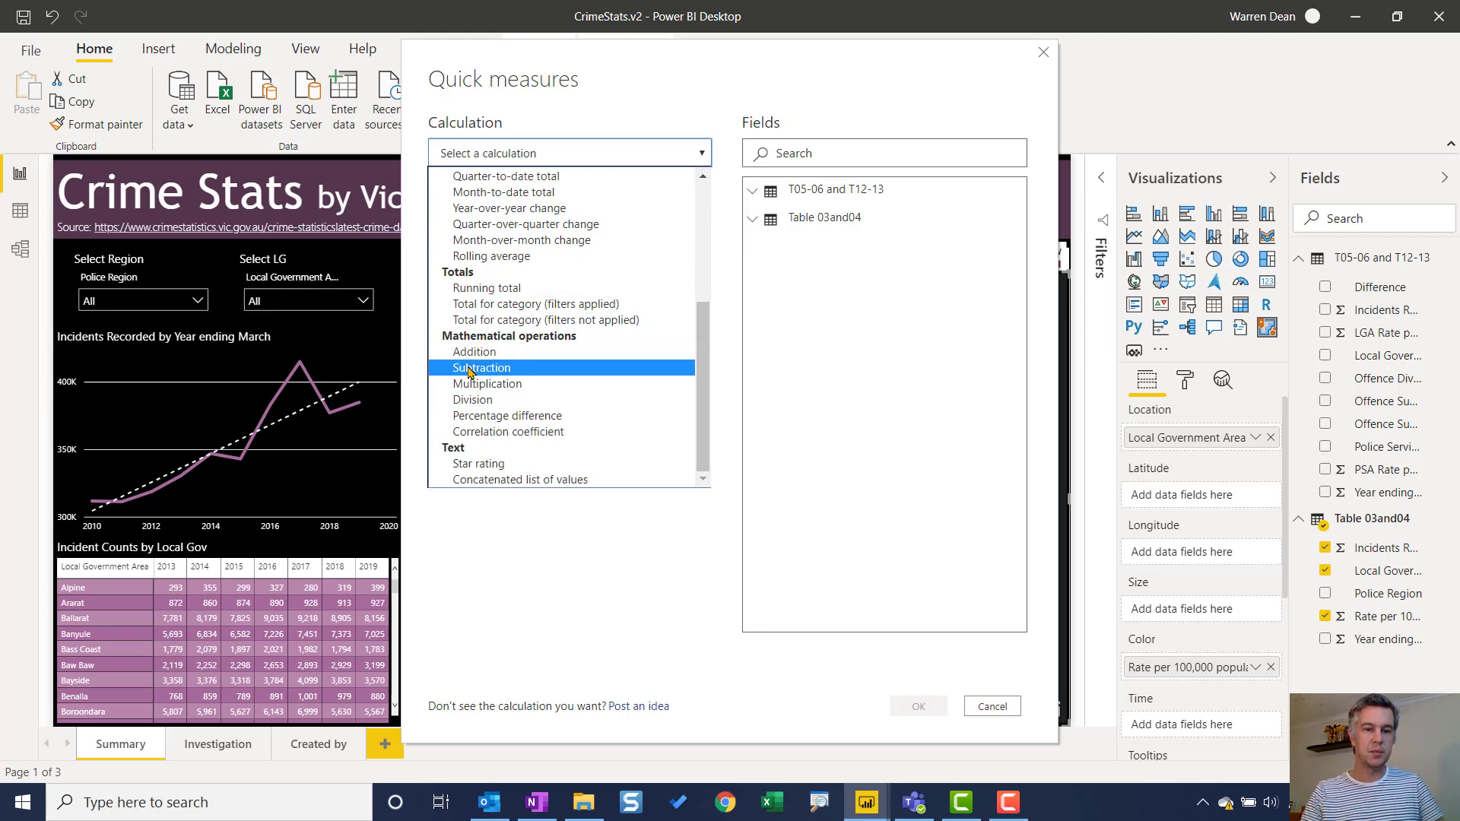
pyautogui.click(496, 370)
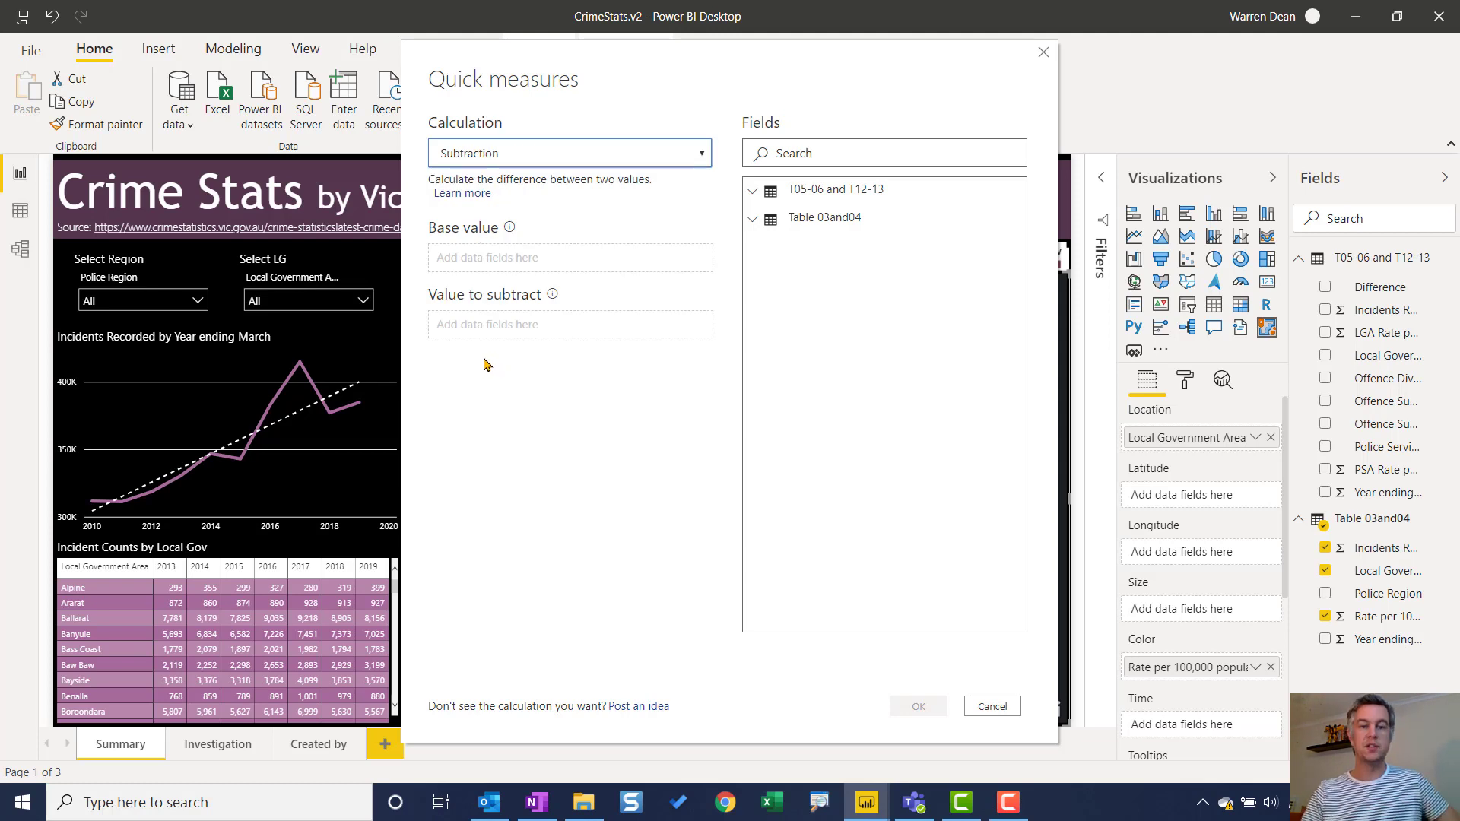
pyautogui.click(760, 221)
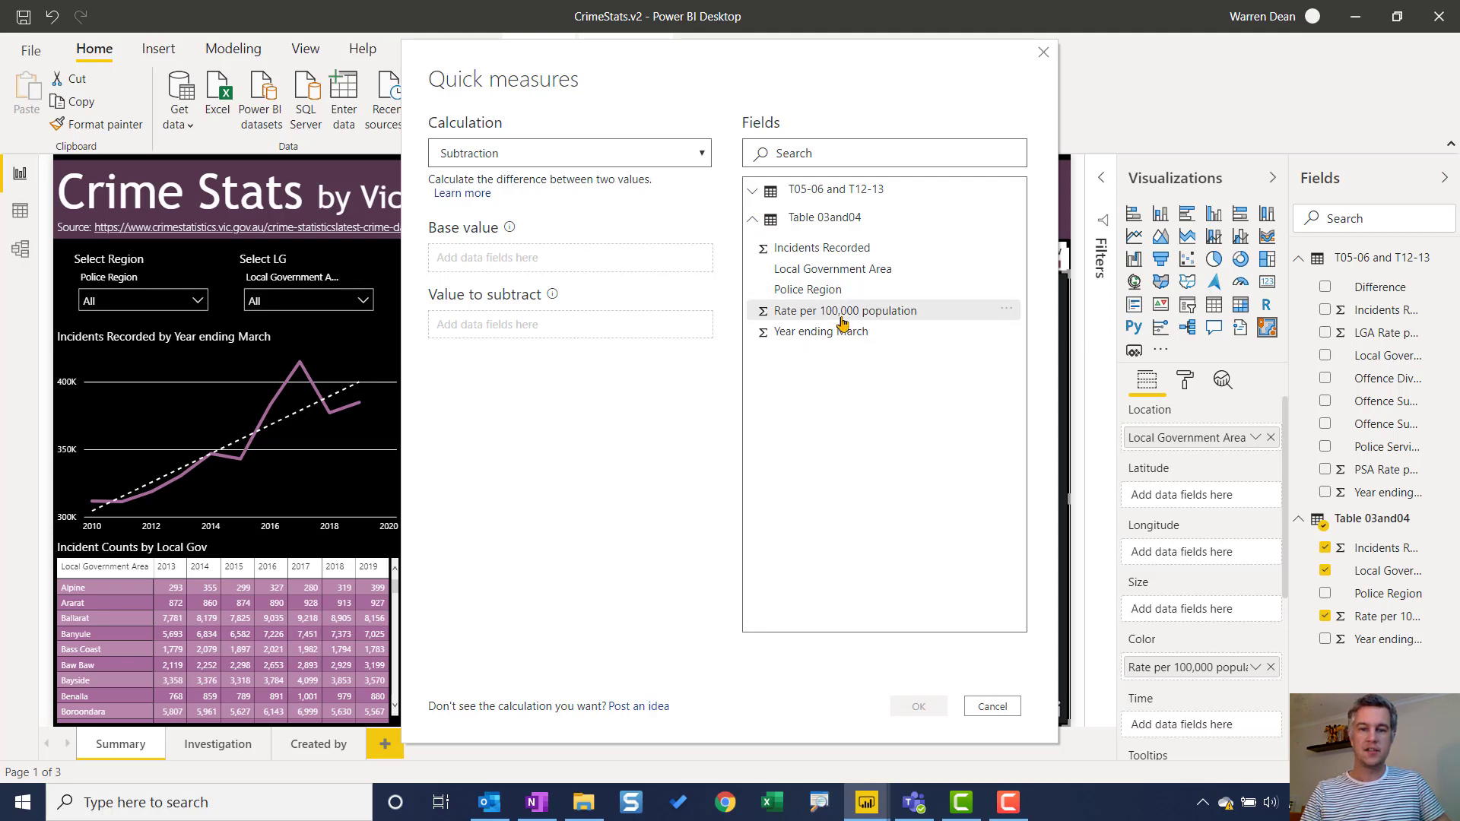
pyautogui.moveTo(840, 314); pyautogui.dragTo(536, 263)
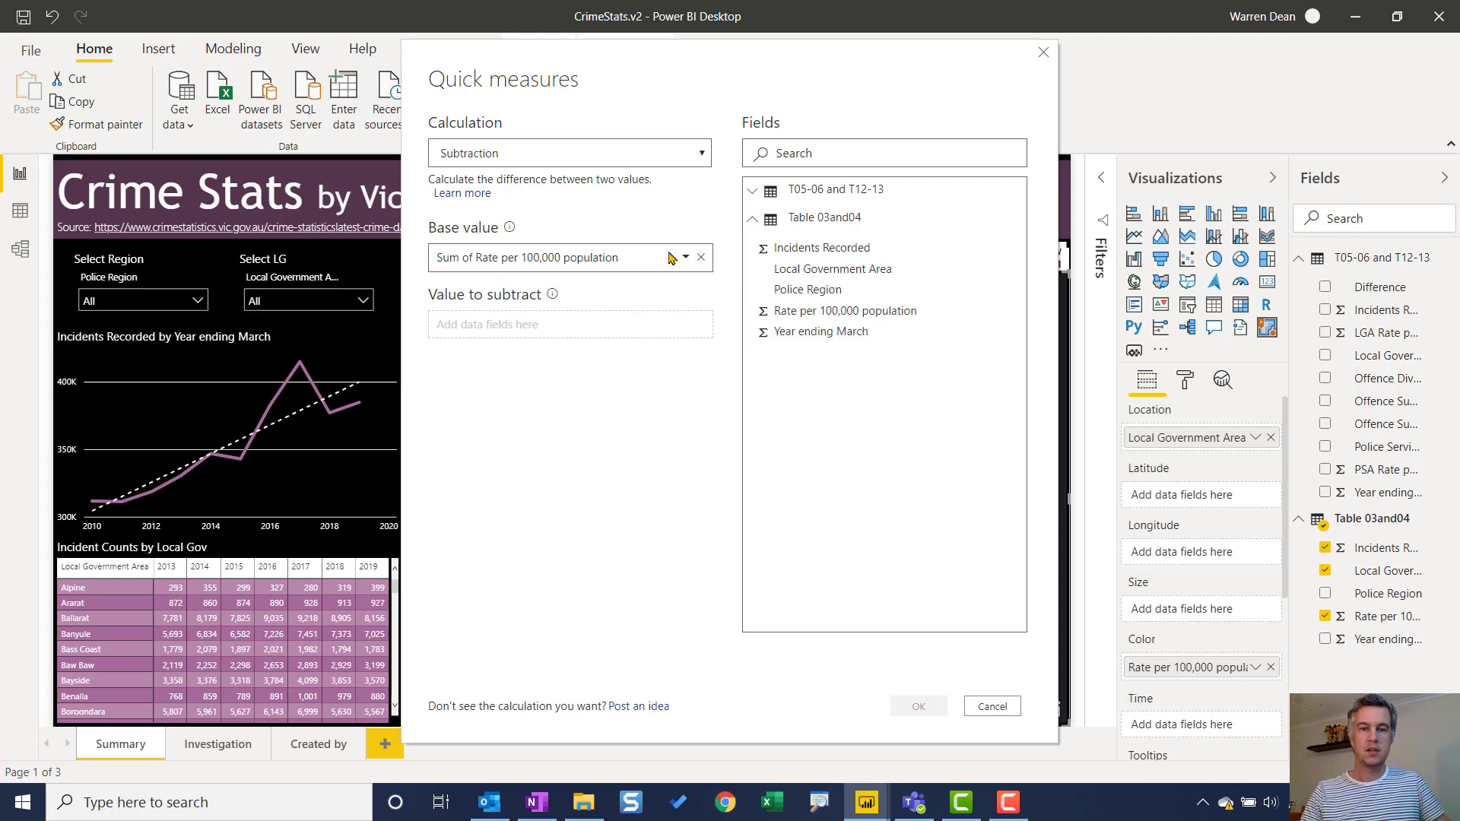
pyautogui.click(700, 259)
# From table T05-06 and T12-13, use PSA Rate per 100,000 population as base value and LGA Rate per 100,000 population as value to subtract
pyautogui.click(753, 190)
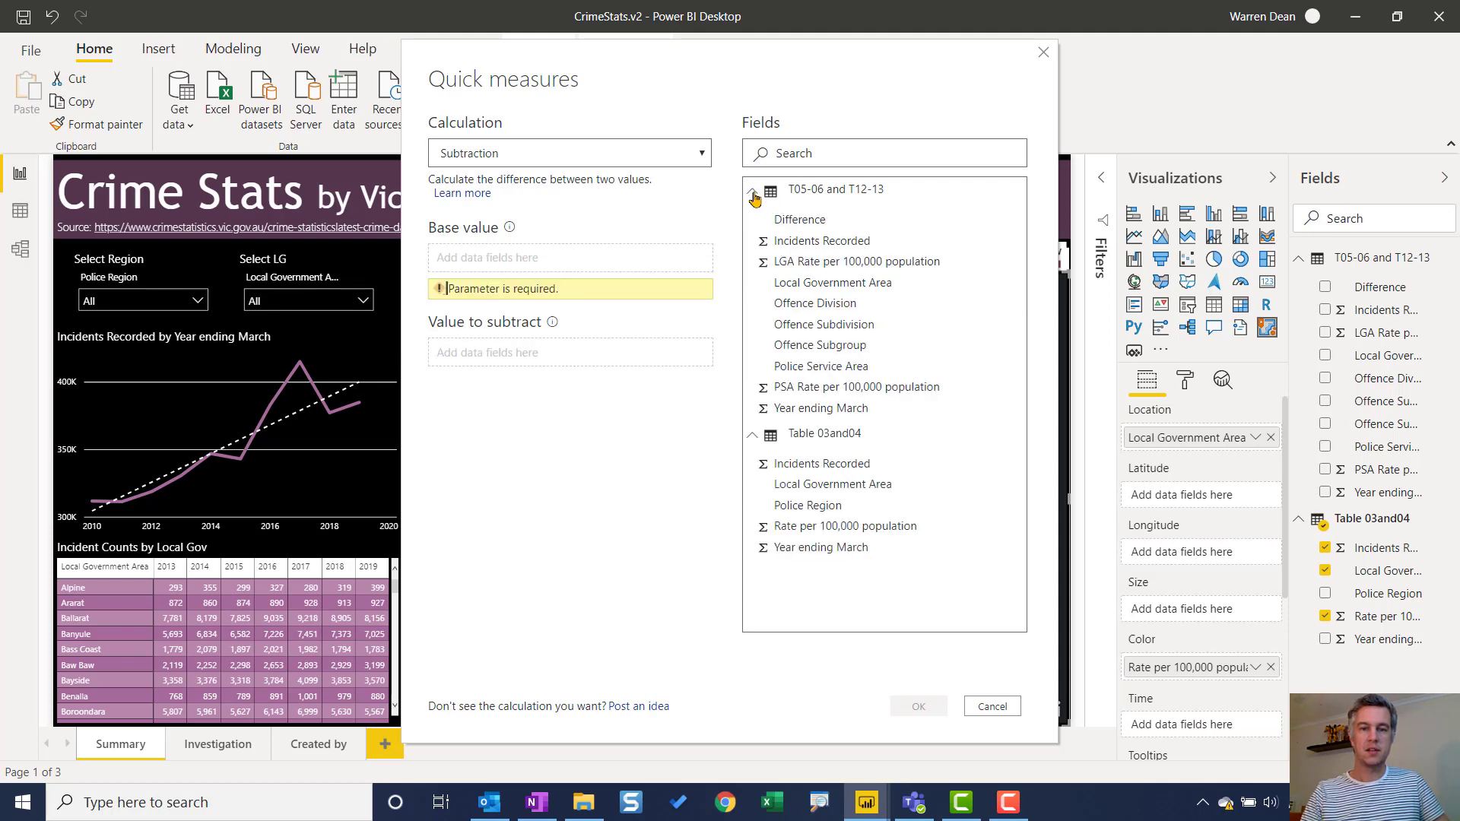
pyautogui.moveTo(852, 388); pyautogui.dragTo(590, 276)
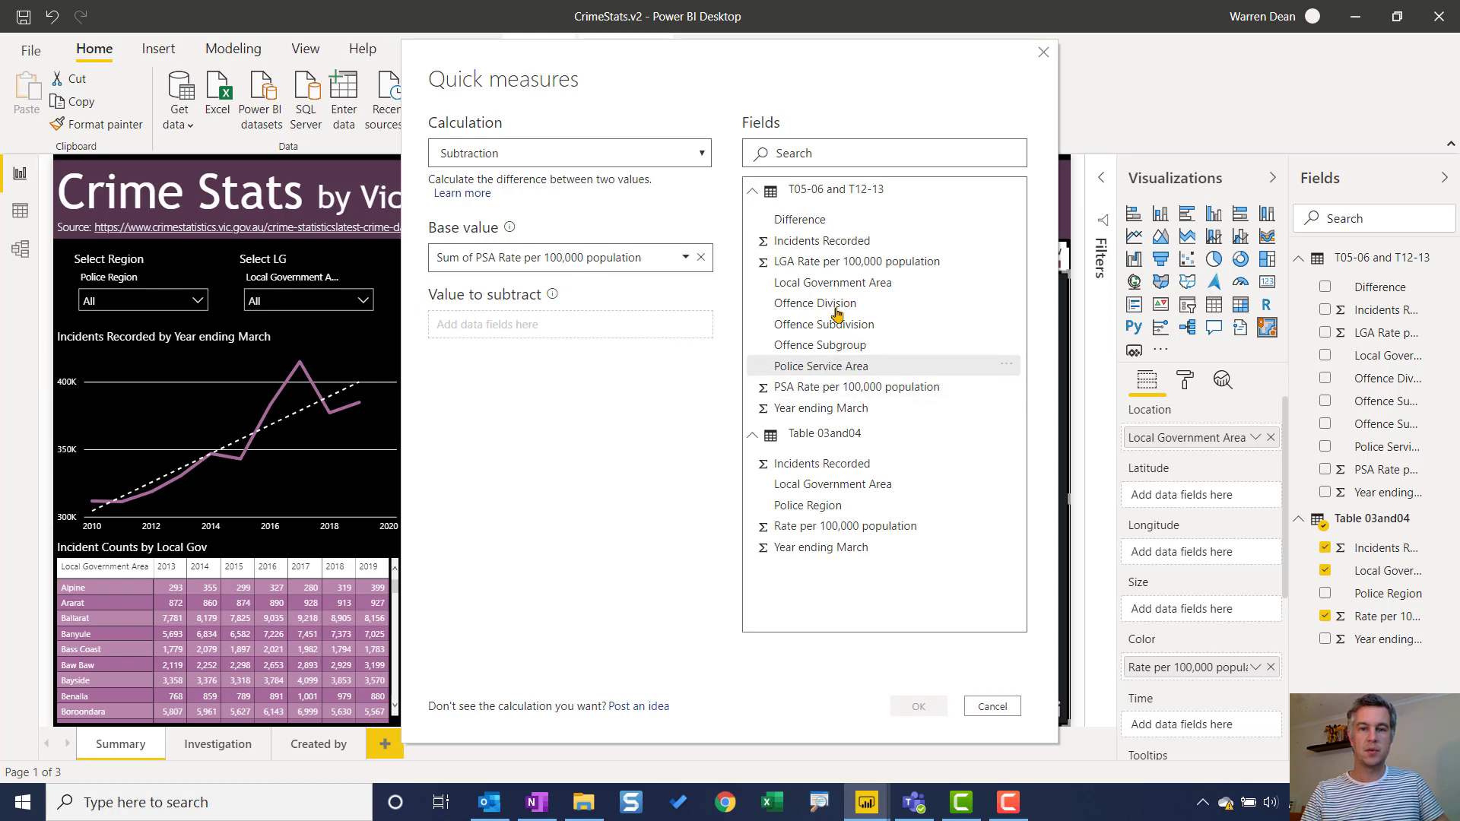
pyautogui.moveTo(856, 262); pyautogui.dragTo(536, 319)
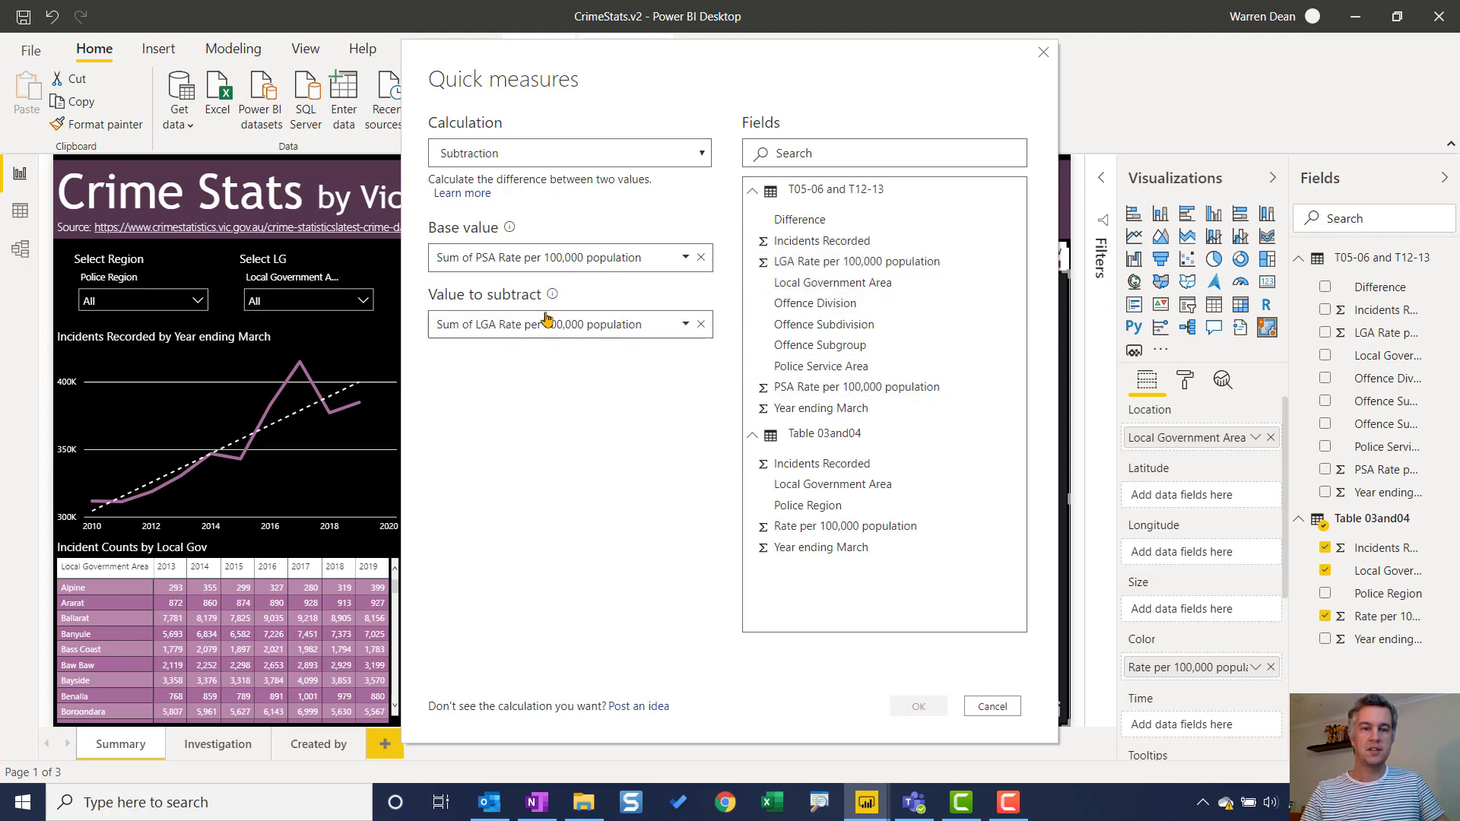
# Aggregate both the value to subtract and the base value as averages, and create the quick measure
pyautogui.click(686, 325)
pyautogui.click(768, 372)
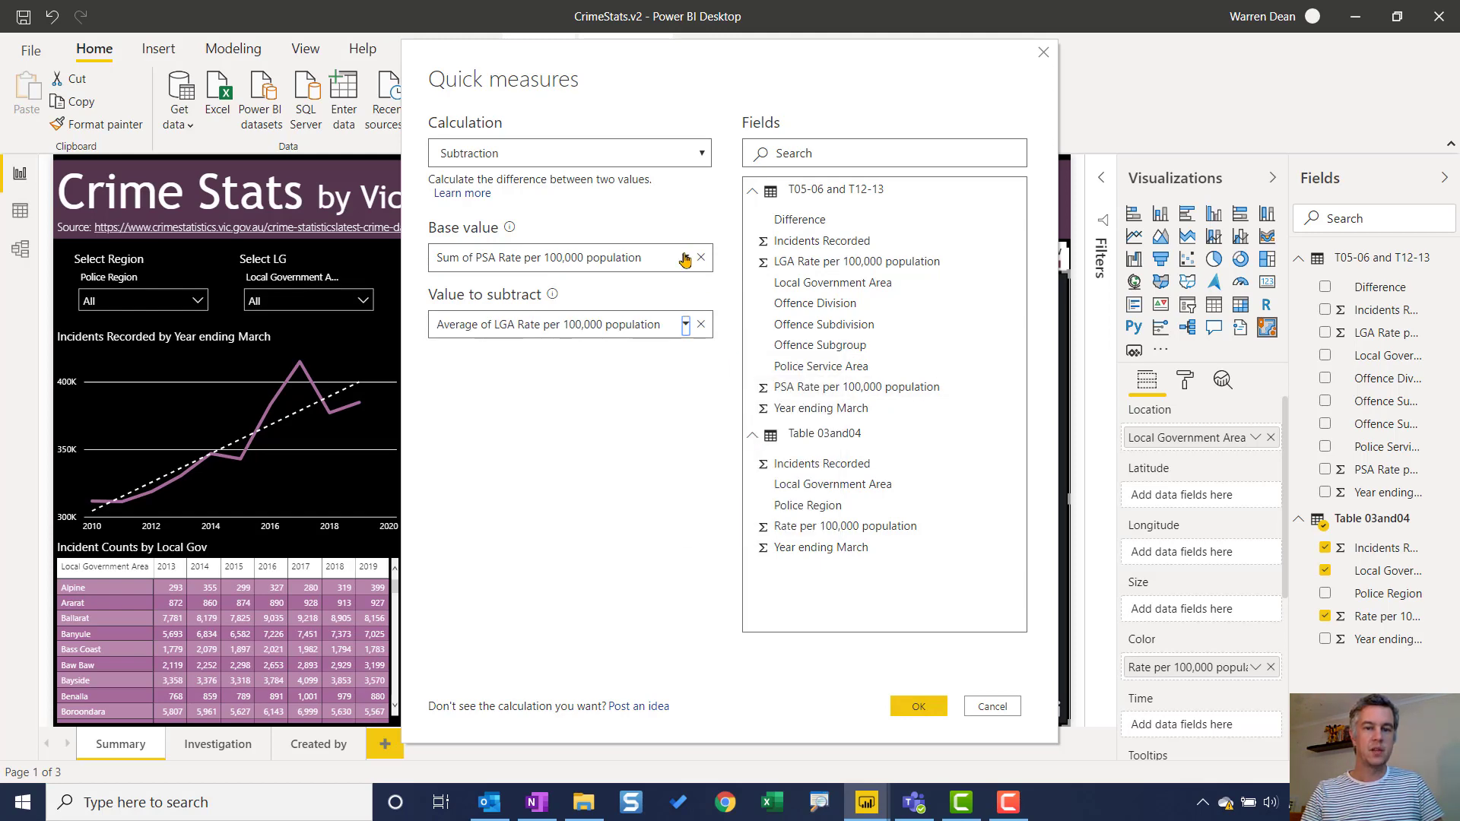
pyautogui.click(686, 257)
pyautogui.click(737, 310)
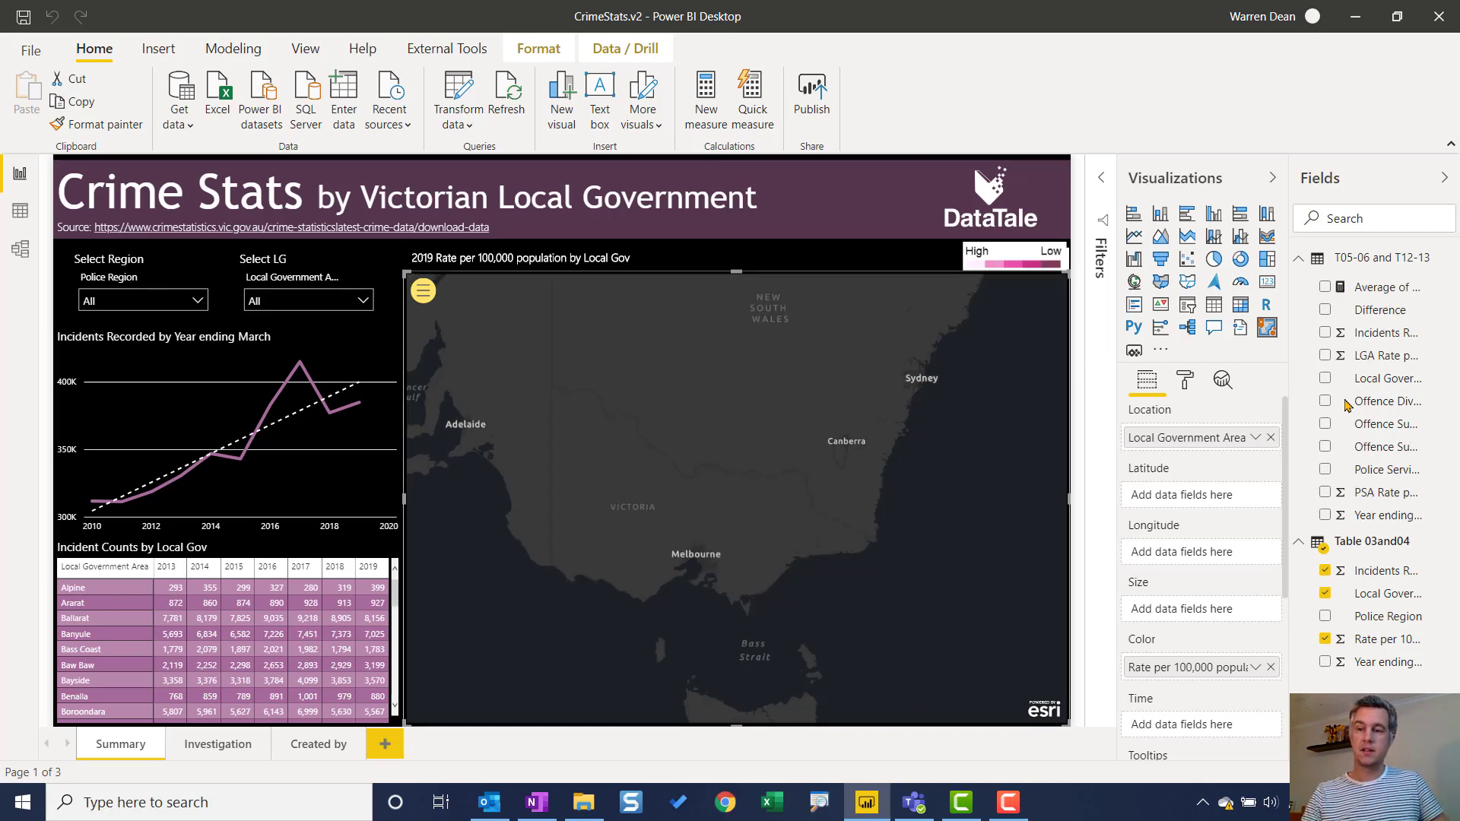
# Review the DAX formula of the new average-difference measure and the tables available as its home table
pyautogui.click(1369, 291)
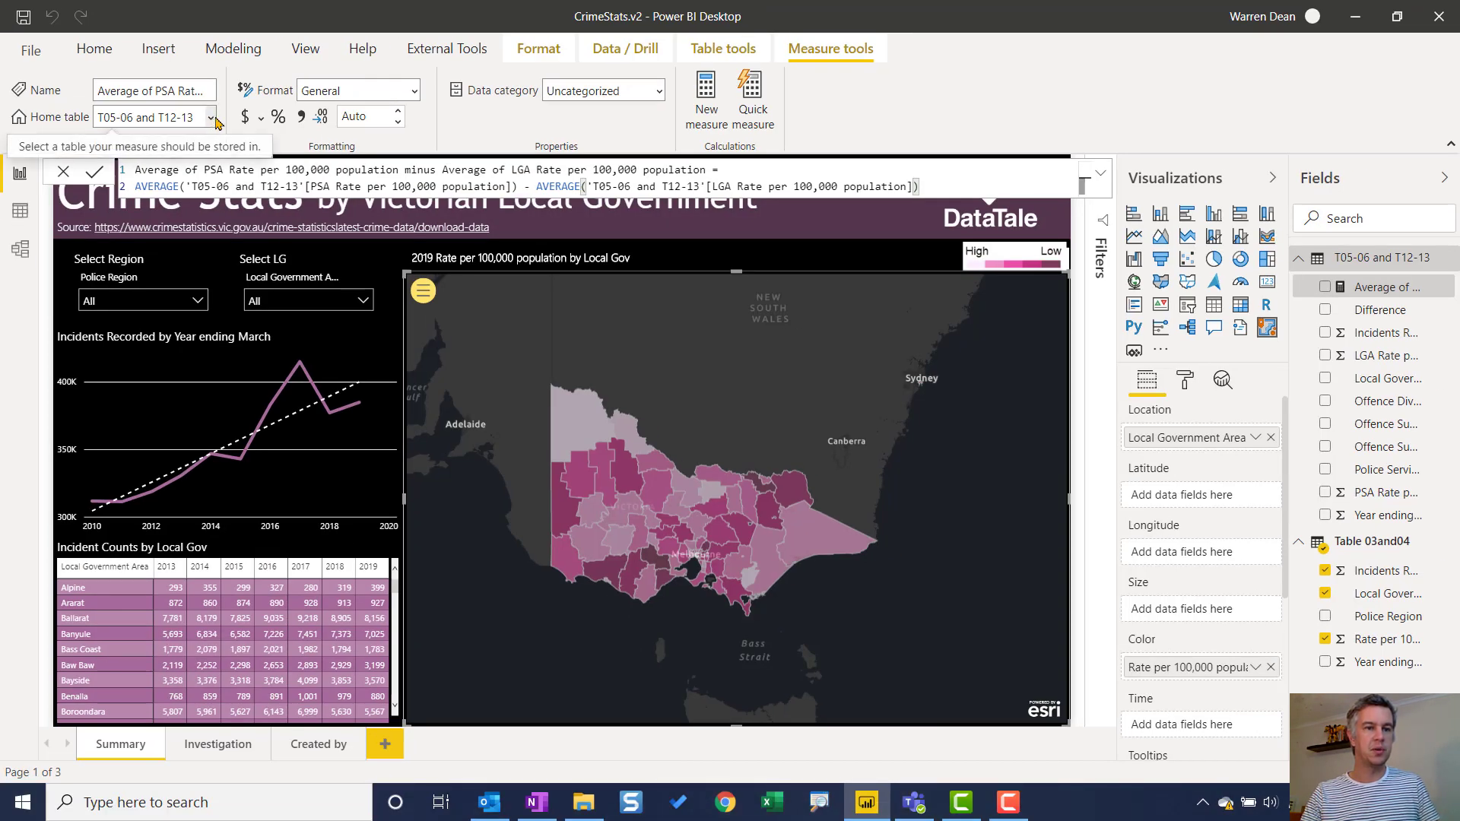
pyautogui.click(211, 118)
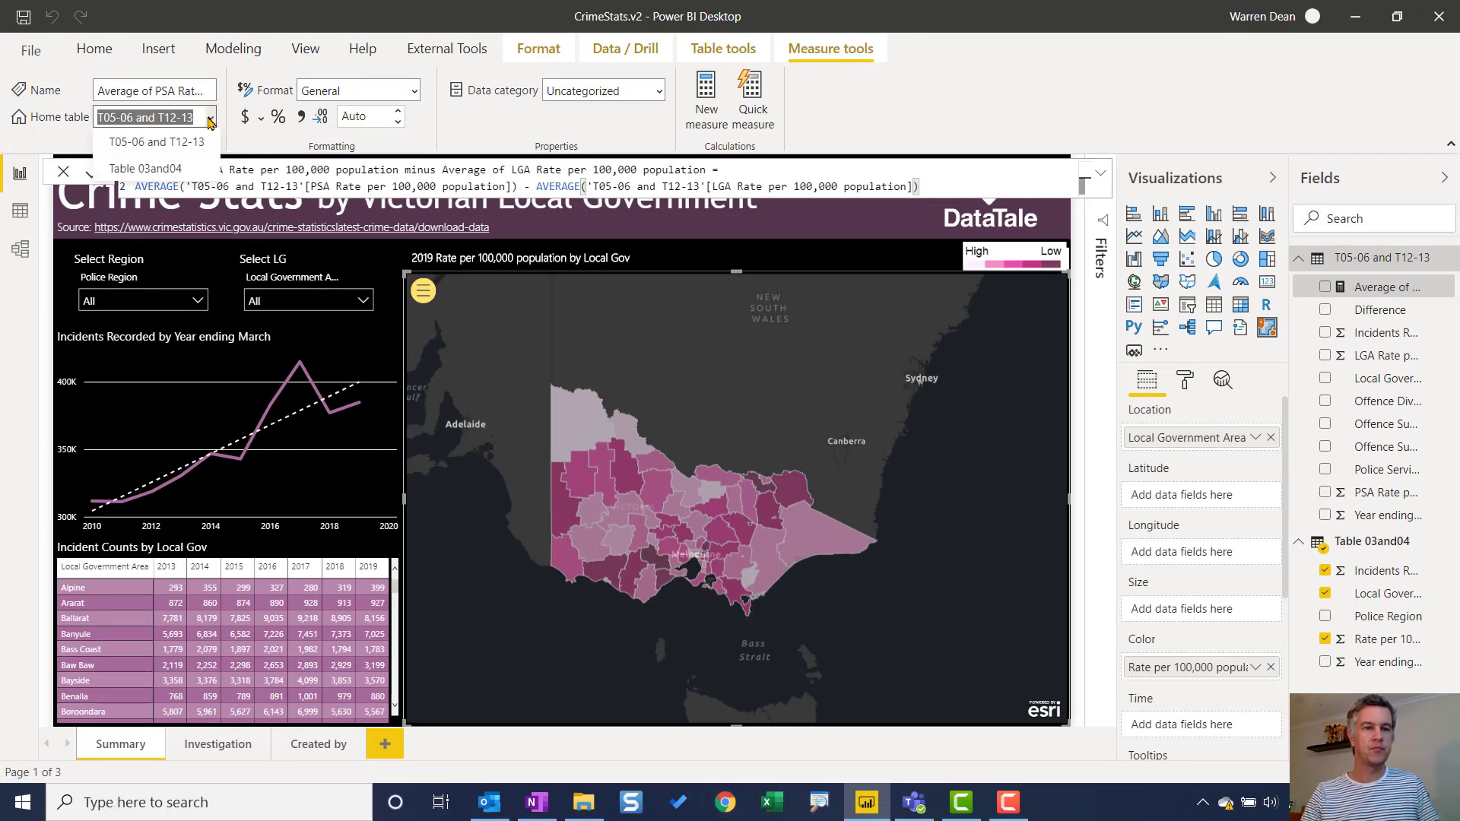
pyautogui.click(210, 118)
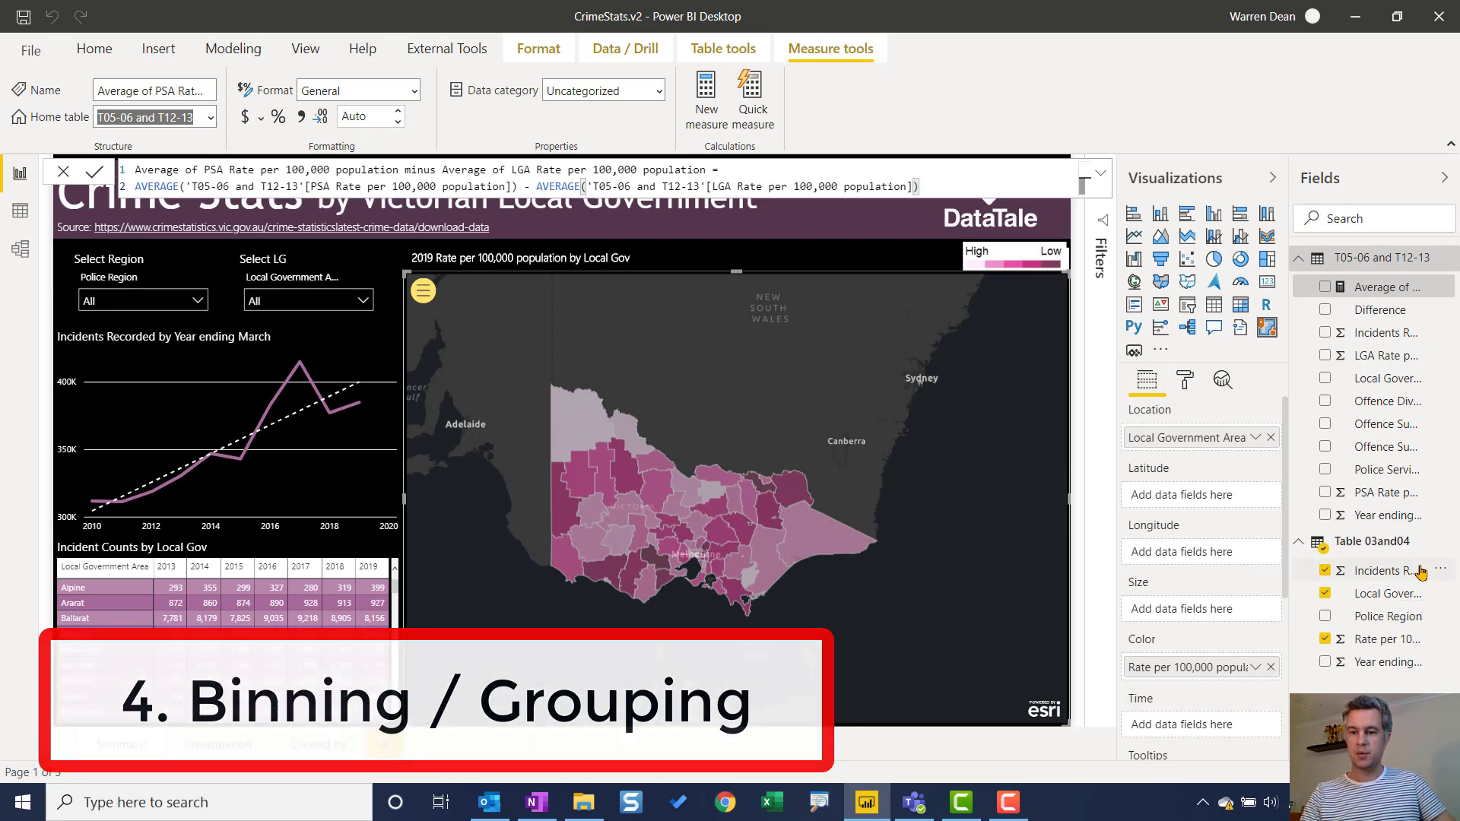
# Show Table 03and04 in the data view and start a new group on its Local Government Area column
pyautogui.click(18, 213)
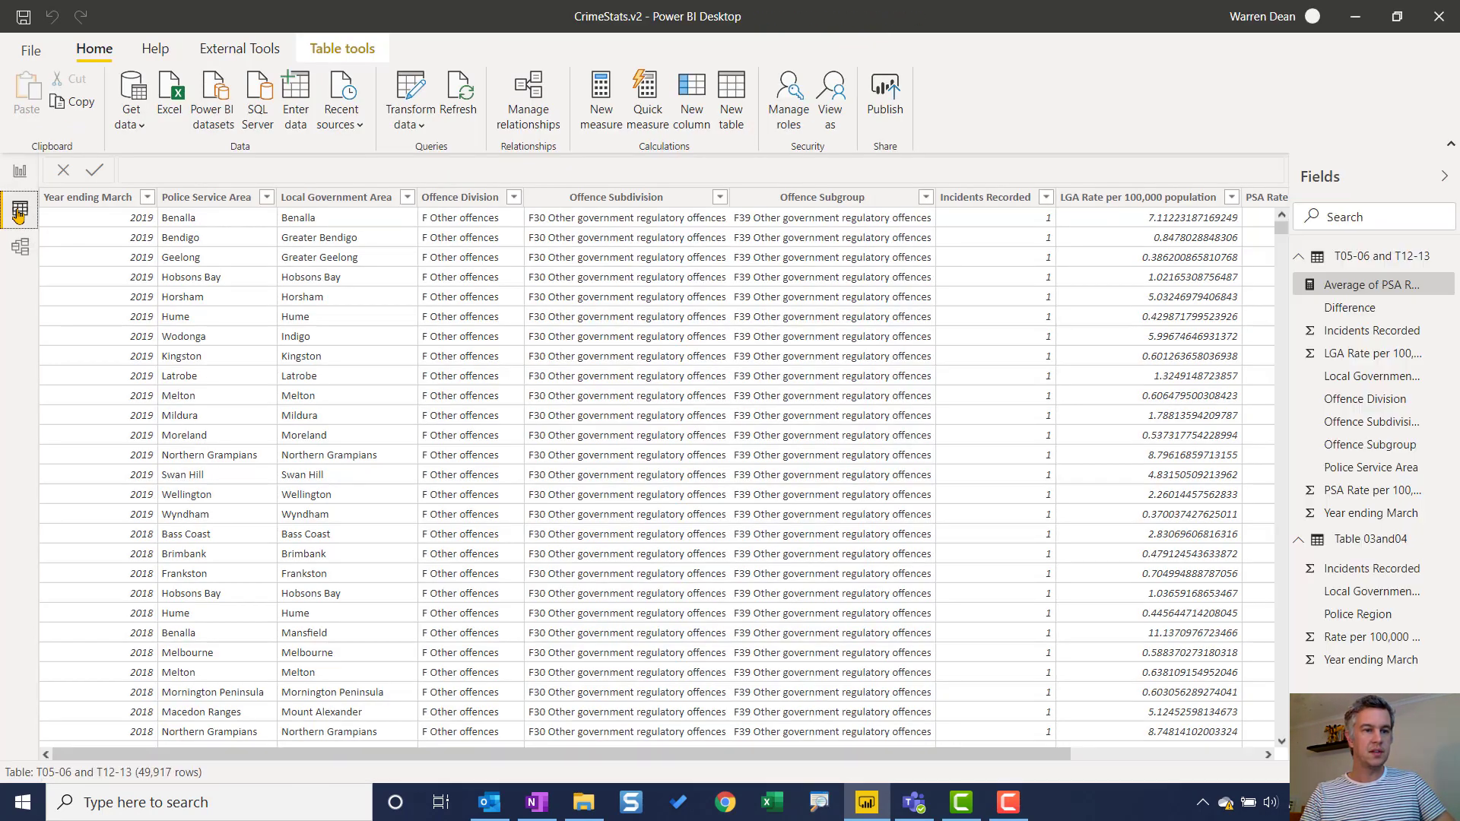
pyautogui.click(1379, 541)
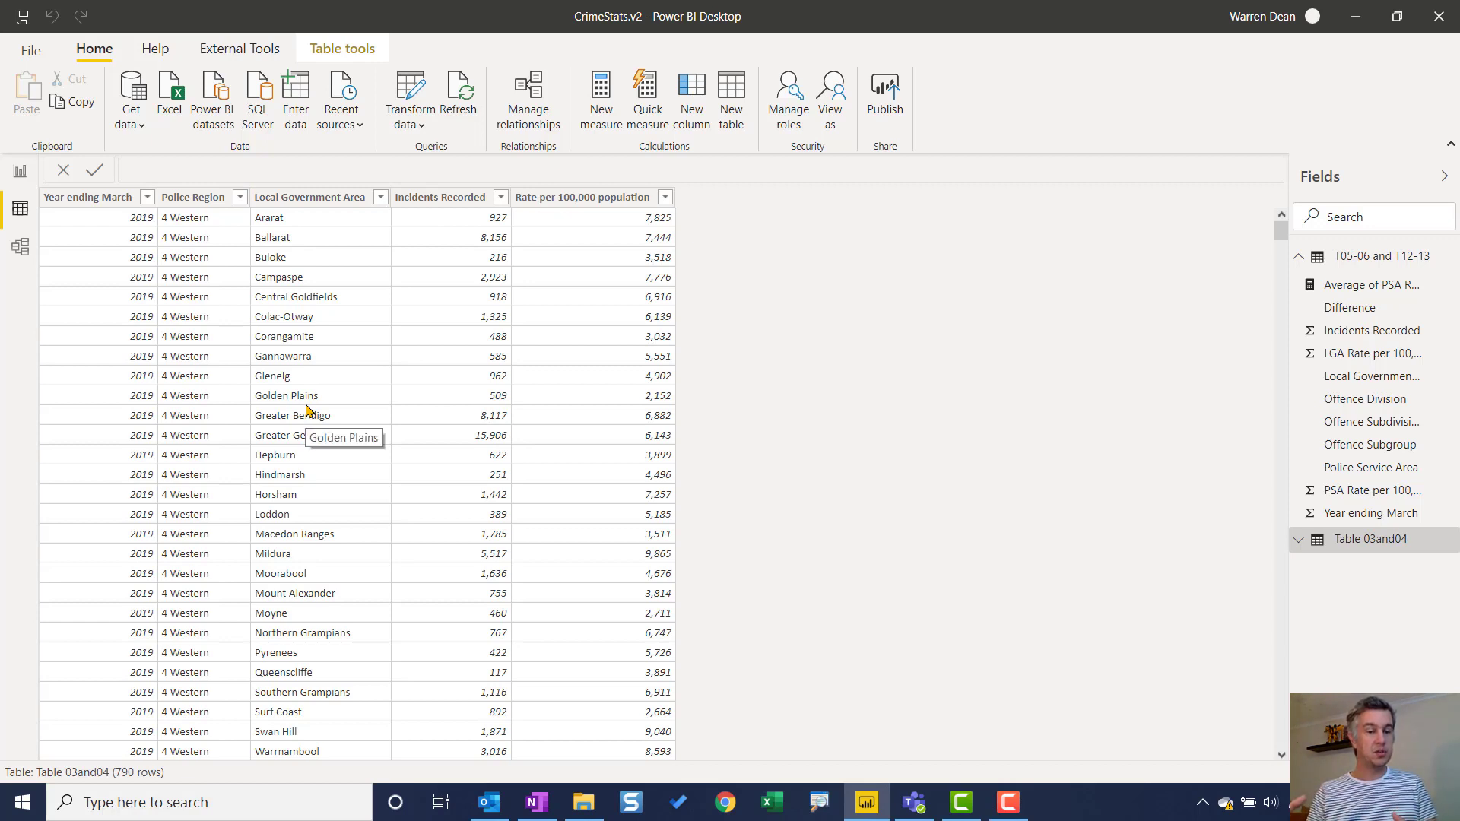
pyautogui.click(1299, 541)
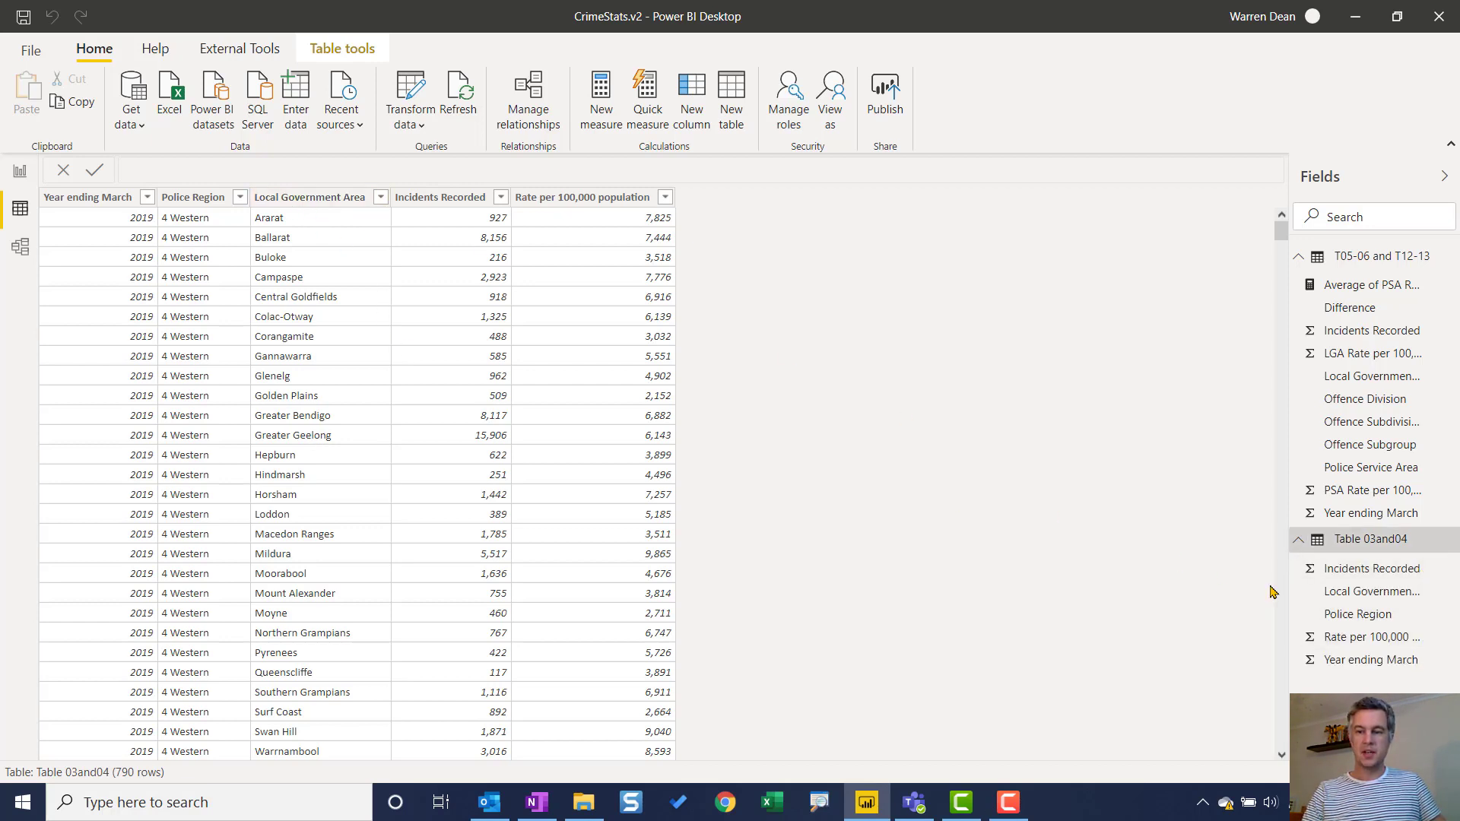
pyautogui.rightClick(1354, 596)
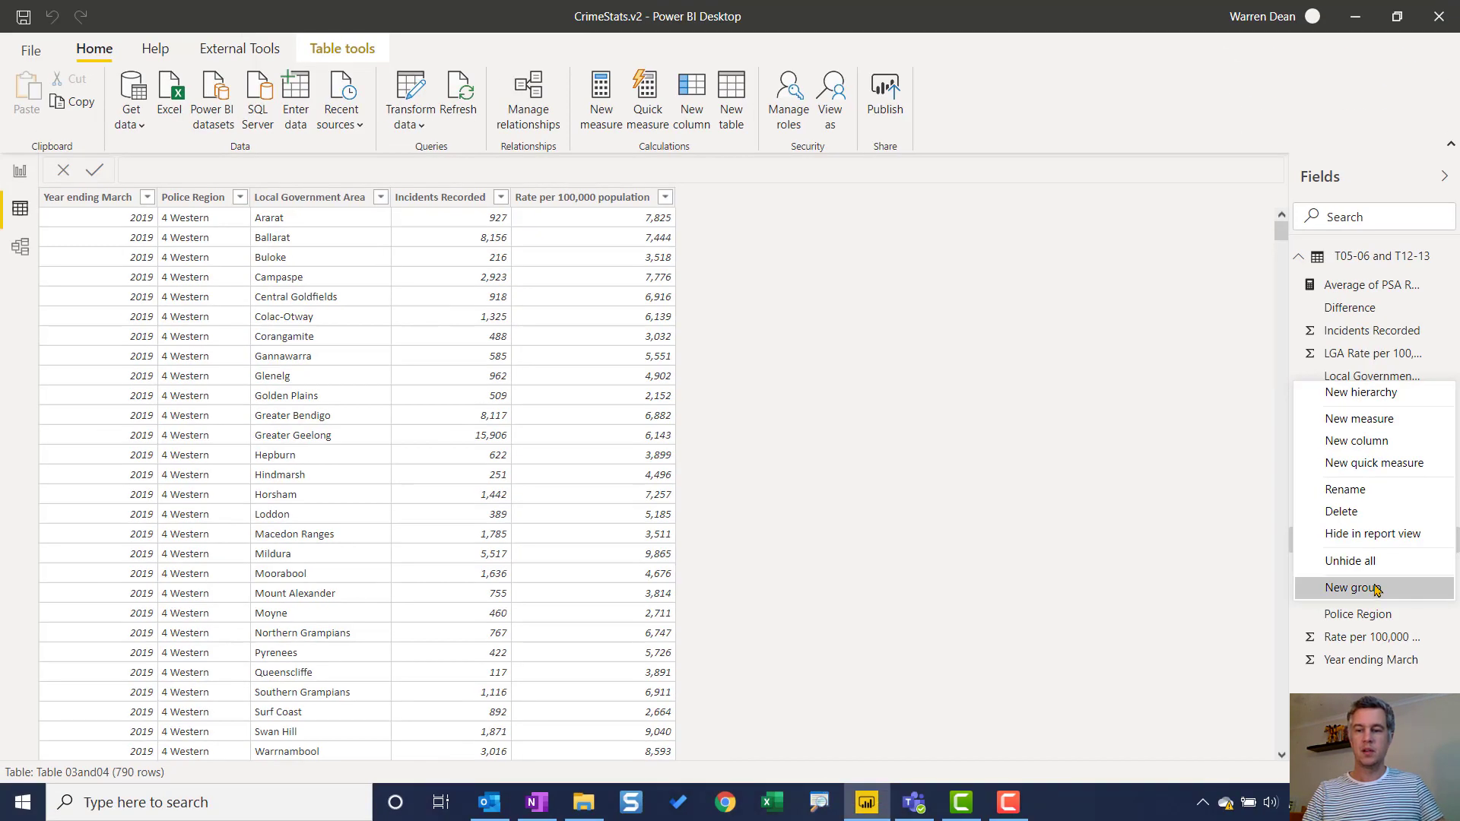
pyautogui.click(1294, 594)
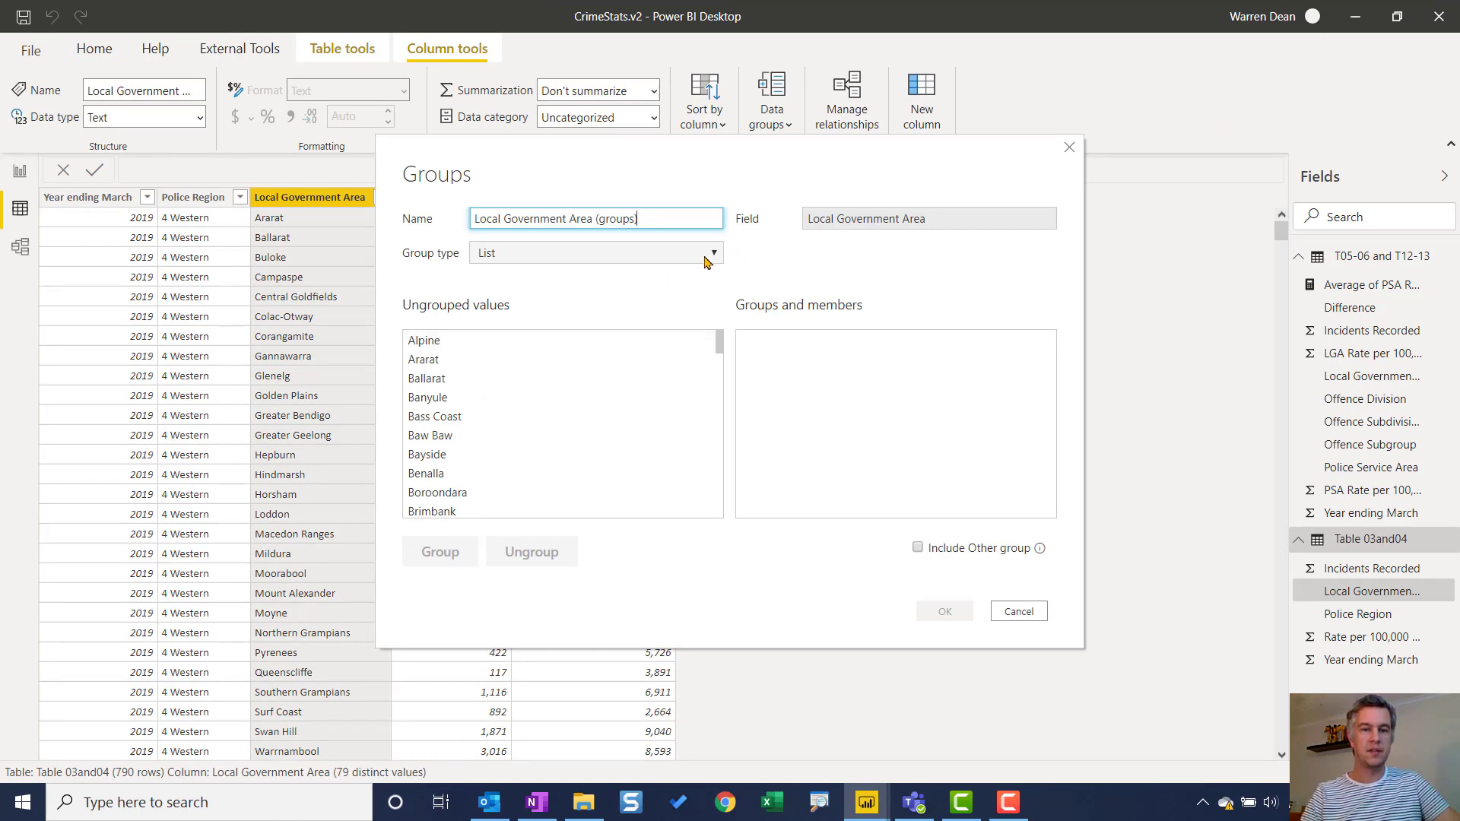
# Group the local government areas from Alpine through Bayside together
pyautogui.click(506, 341)
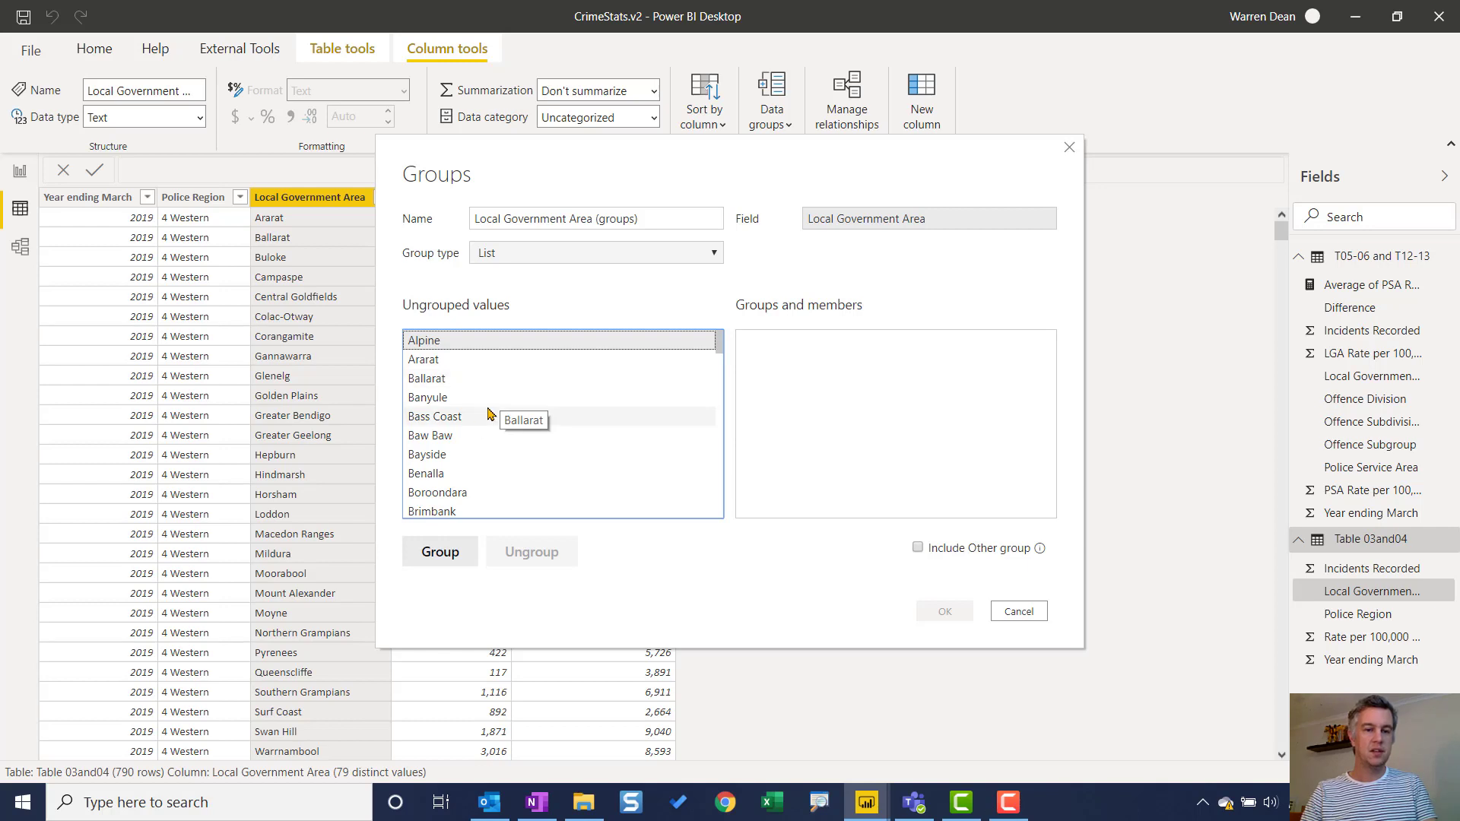
pyautogui.scroll(-7, 504, 403)
pyautogui.scroll(5, 505, 414)
pyautogui.scroll(2, 502, 415)
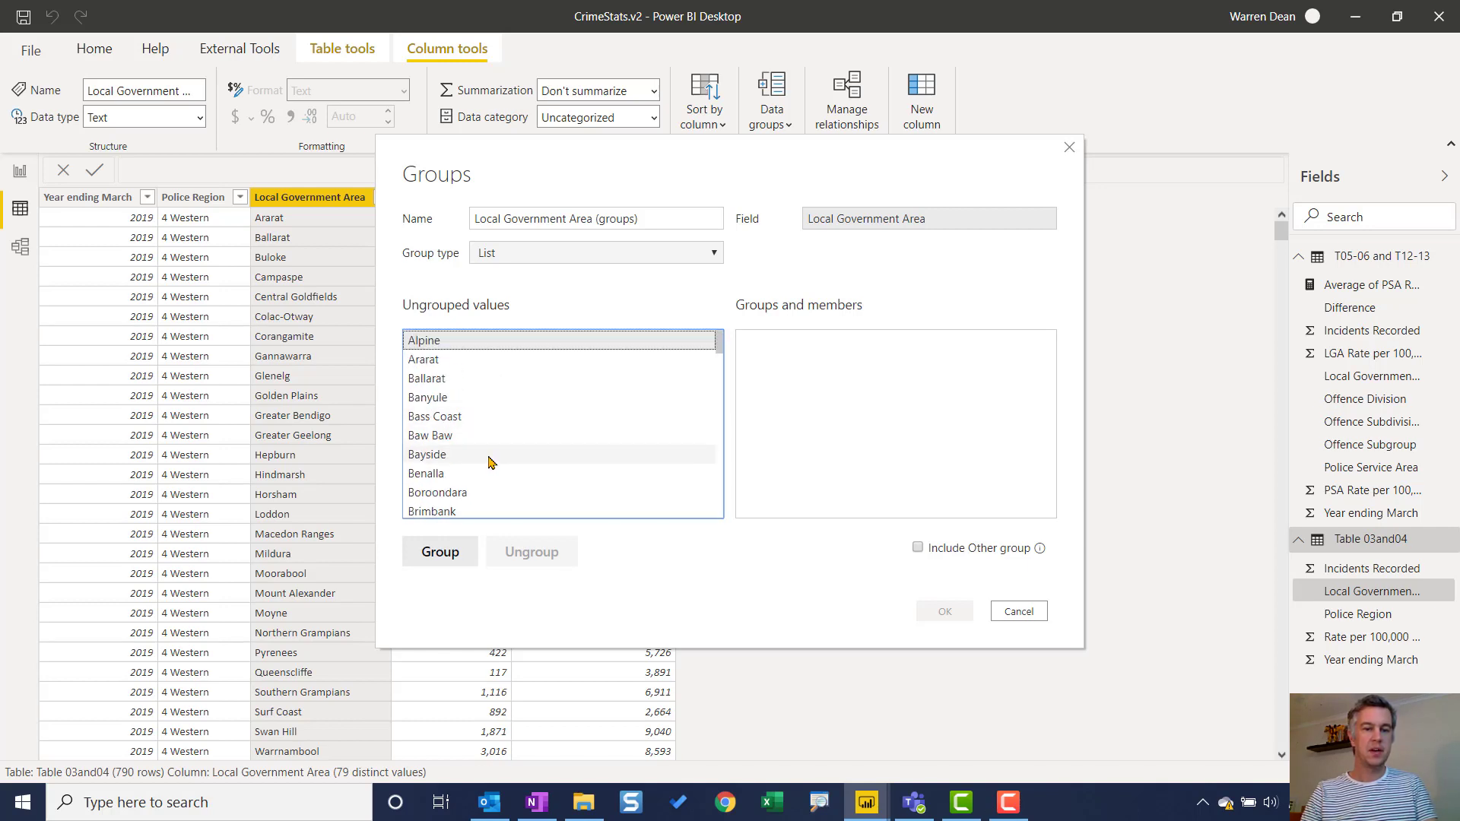
pyautogui.keyDown('shift'); pyautogui.click(489, 455); pyautogui.keyUp('shift')
pyautogui.click(443, 546)
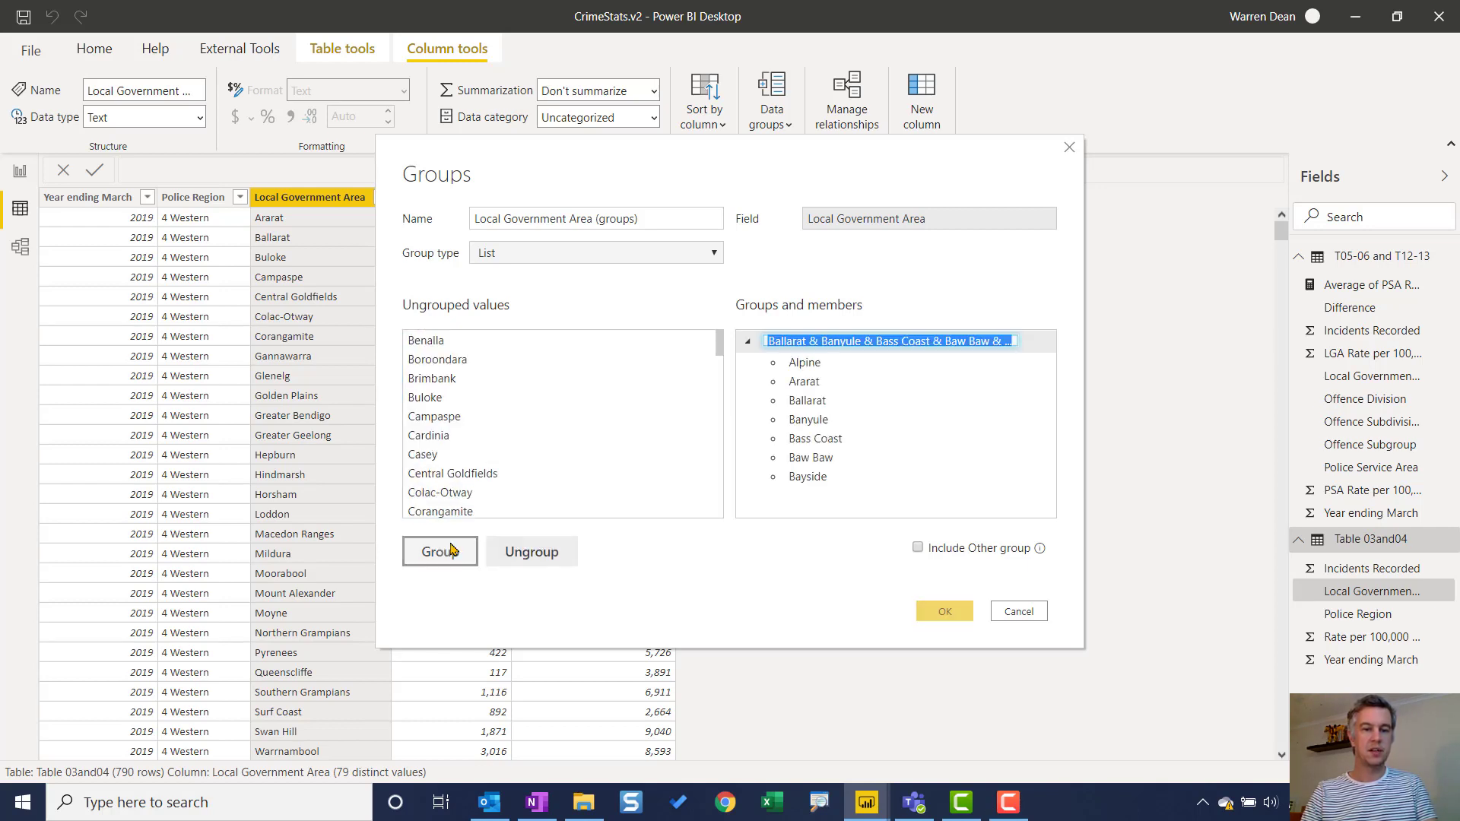
# Create separate groups for Benalla through Central Goldfields, Greater Shepparton through Hume, and the remaining ungrouped areas from Colac-Otway through Wellington
pyautogui.click(437, 341)
pyautogui.keyDown('shift'); pyautogui.click(467, 475); pyautogui.keyUp('shift')
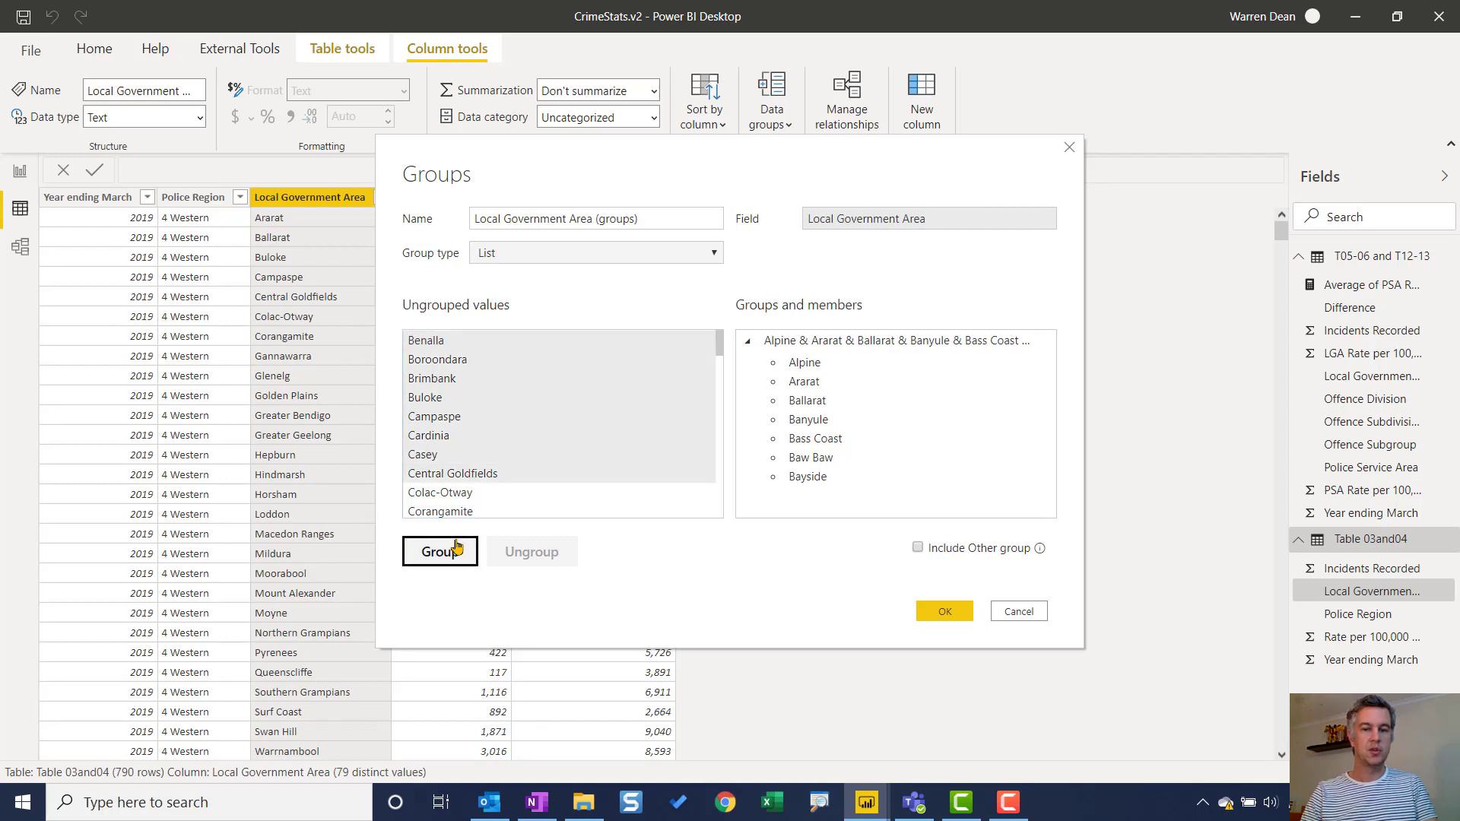
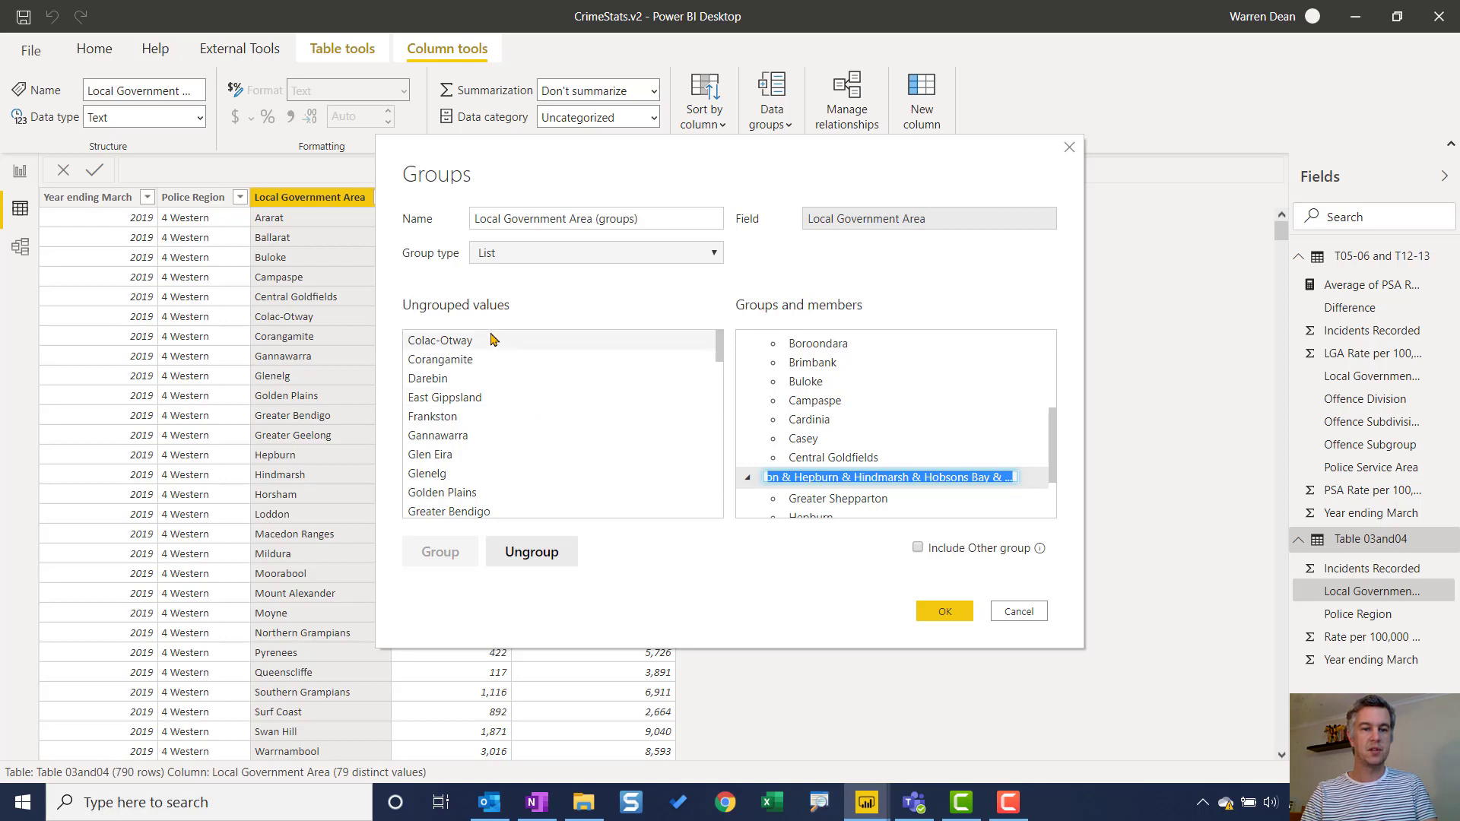
pyautogui.click(495, 340)
pyautogui.scroll(-12, 489, 433)
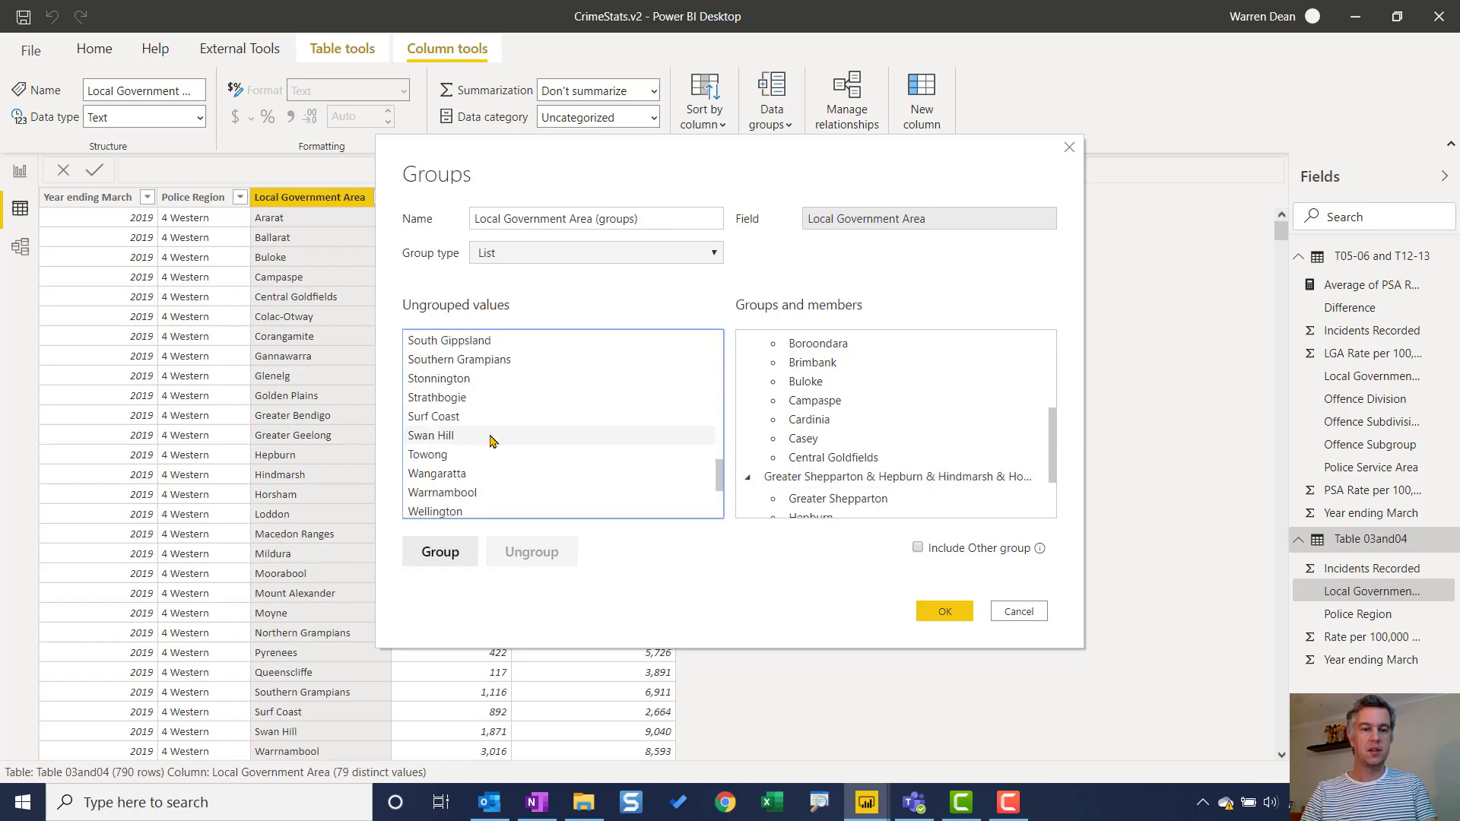
pyautogui.keyDown('shift'); pyautogui.click(487, 511); pyautogui.keyUp('shift')
pyautogui.click(441, 555)
# Group the remaining areas from West Wimmera through Yarriambiack and look over the groups and their members
pyautogui.click(457, 340)
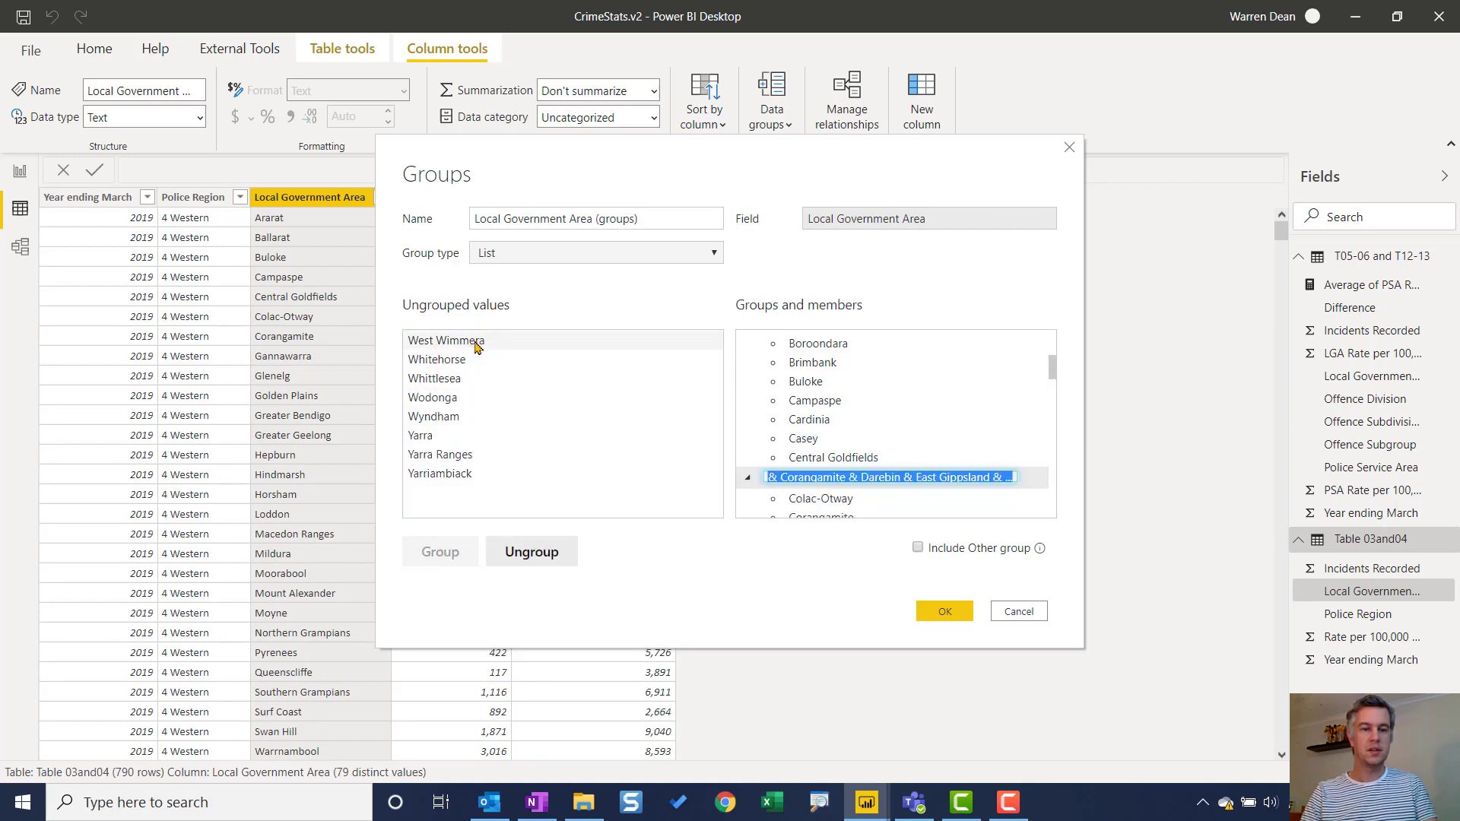
pyautogui.keyDown('shift'); pyautogui.click(460, 473); pyautogui.keyUp('shift')
pyautogui.click(440, 552)
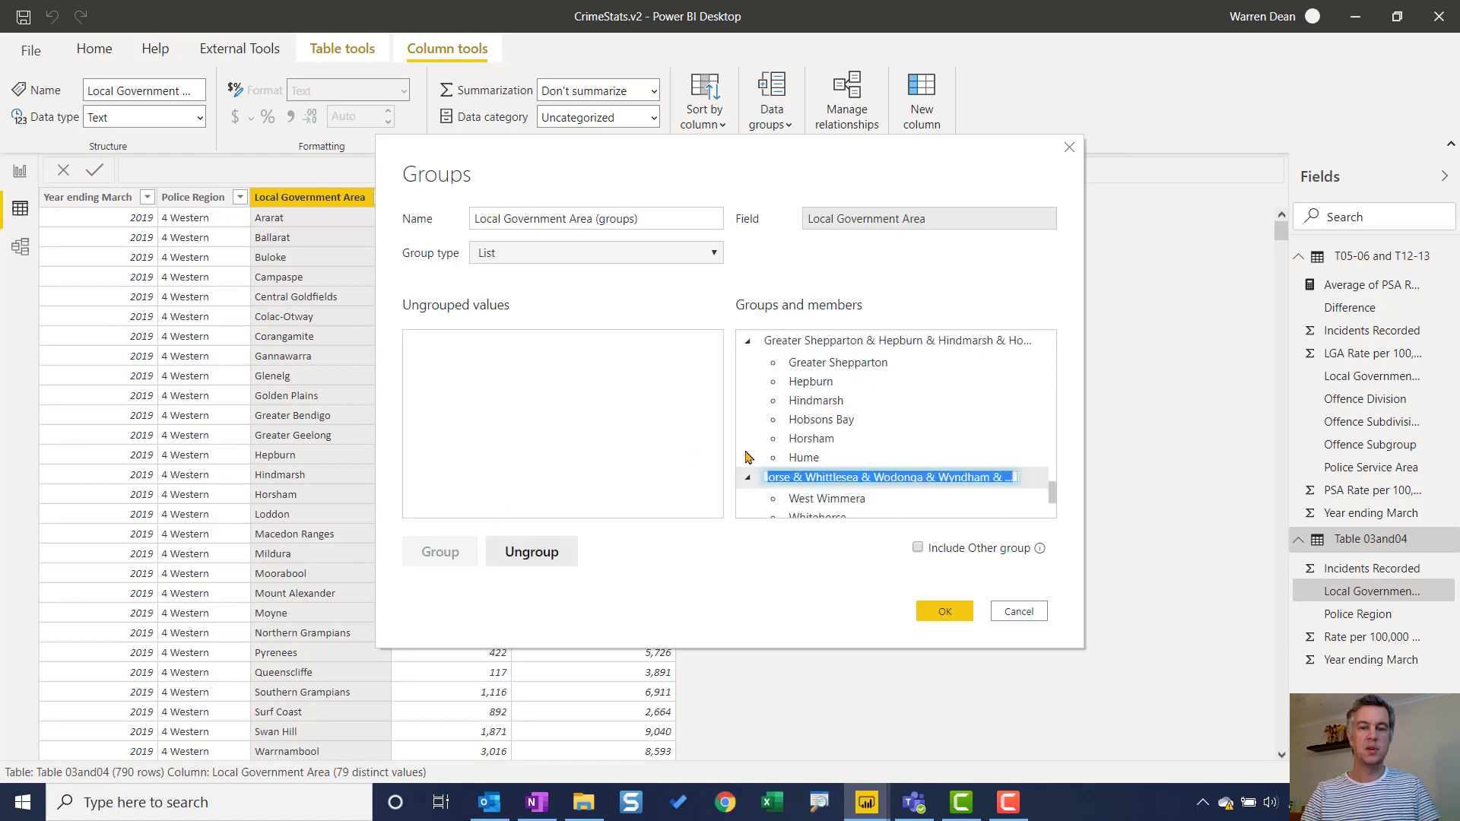
pyautogui.scroll(-5, 828, 418)
pyautogui.scroll(5, 806, 395)
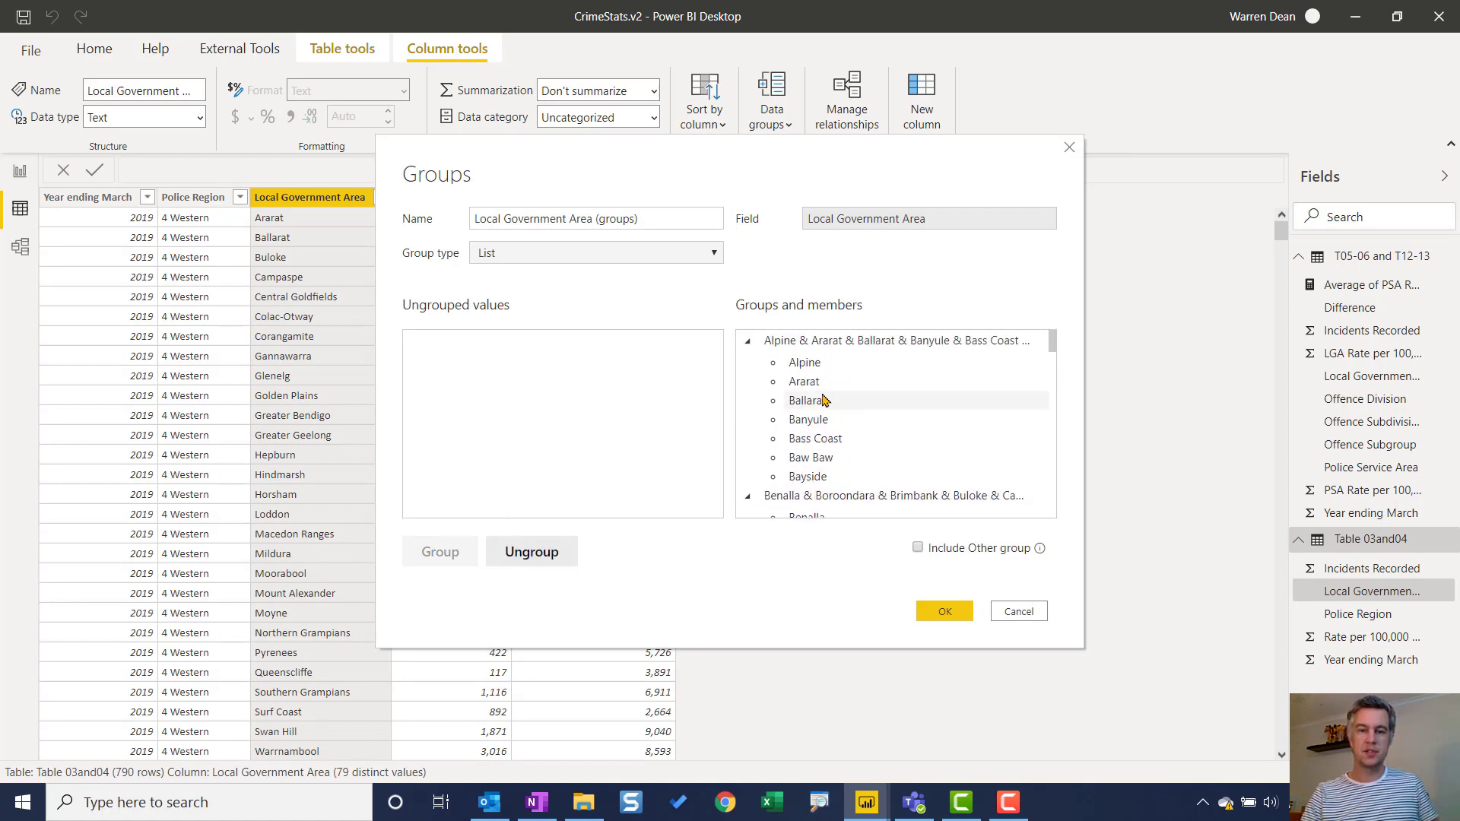
# Rename the Greater Shepparton group as "A" and the Alpine group as "B", and create the grouped column
pyautogui.scroll(-8, 821, 343)
pyautogui.doubleClick(820, 342)
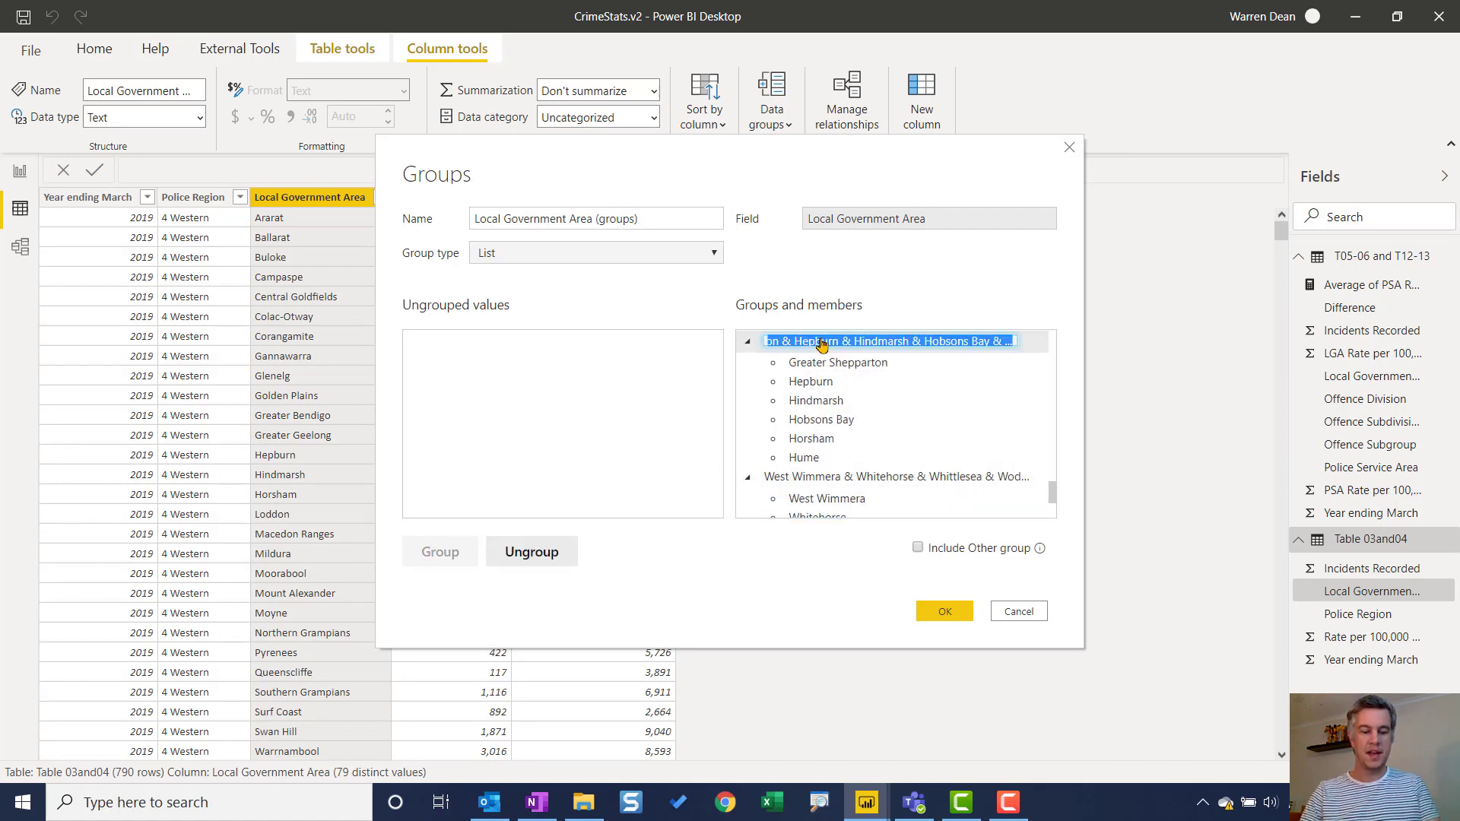
pyautogui.write('A')
pyautogui.click(811, 486)
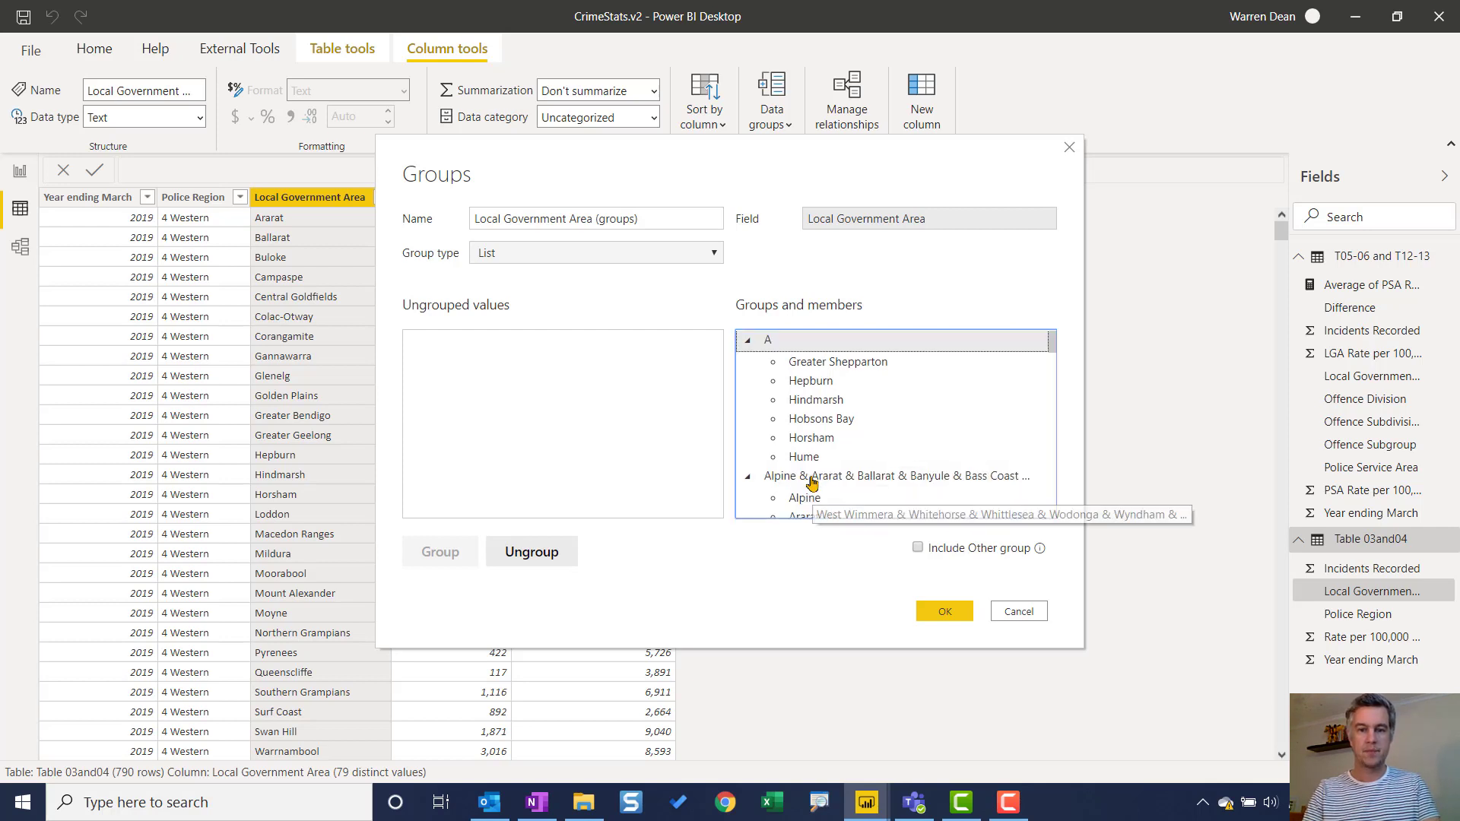
pyautogui.doubleClick(812, 481)
pyautogui.write('B')
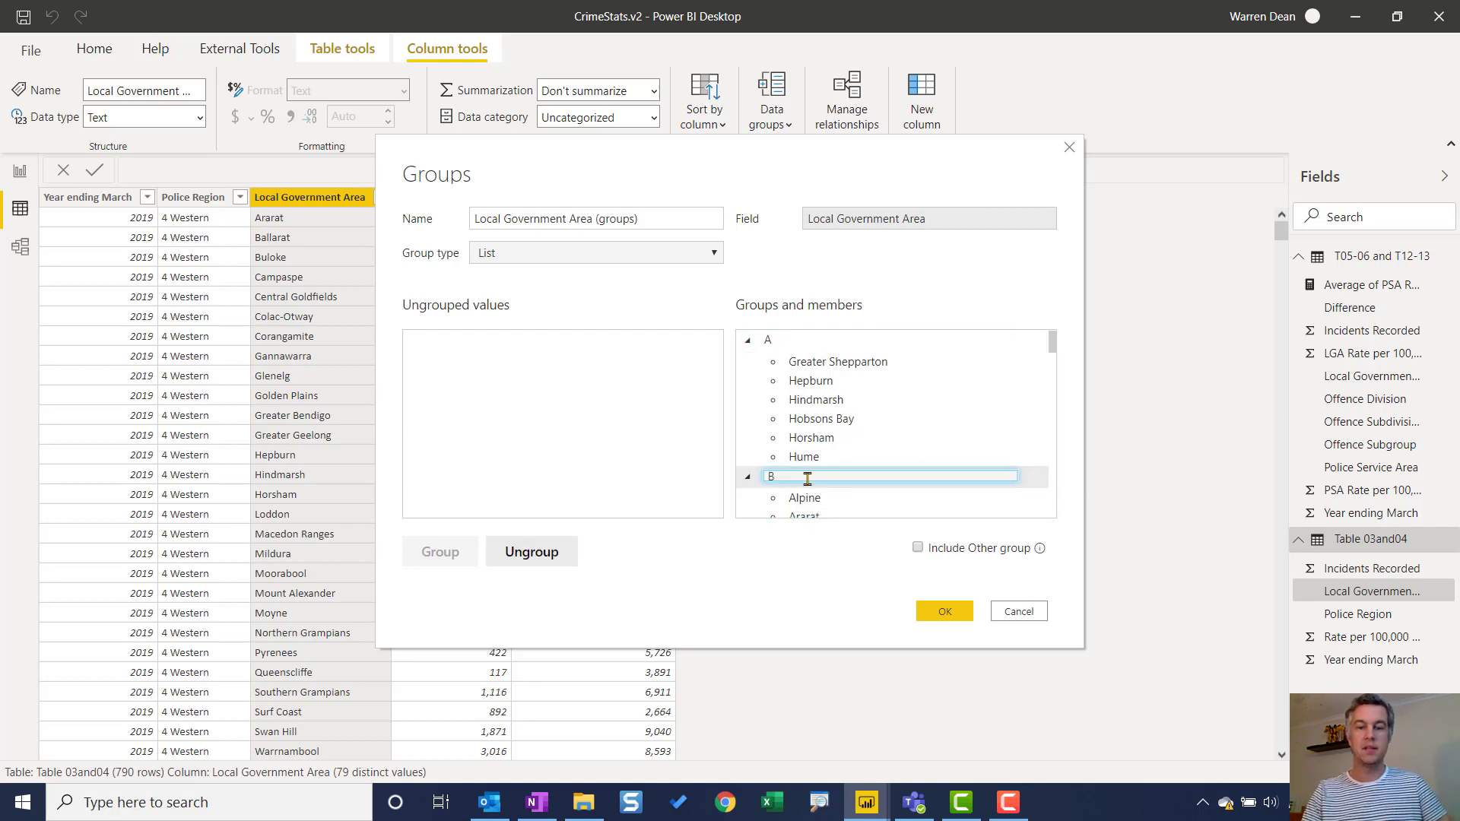
pyautogui.click(805, 559)
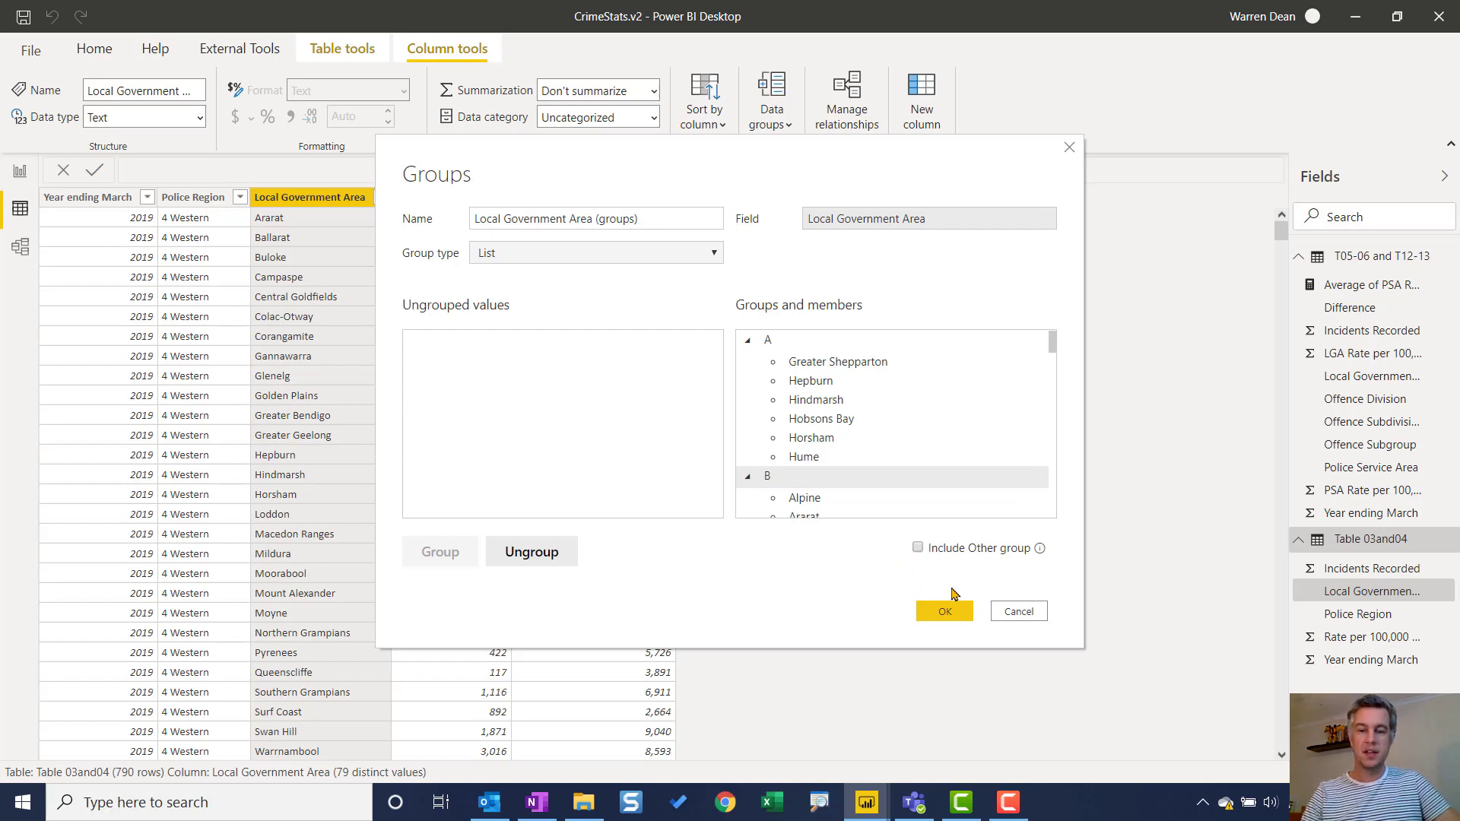
pyautogui.click(949, 611)
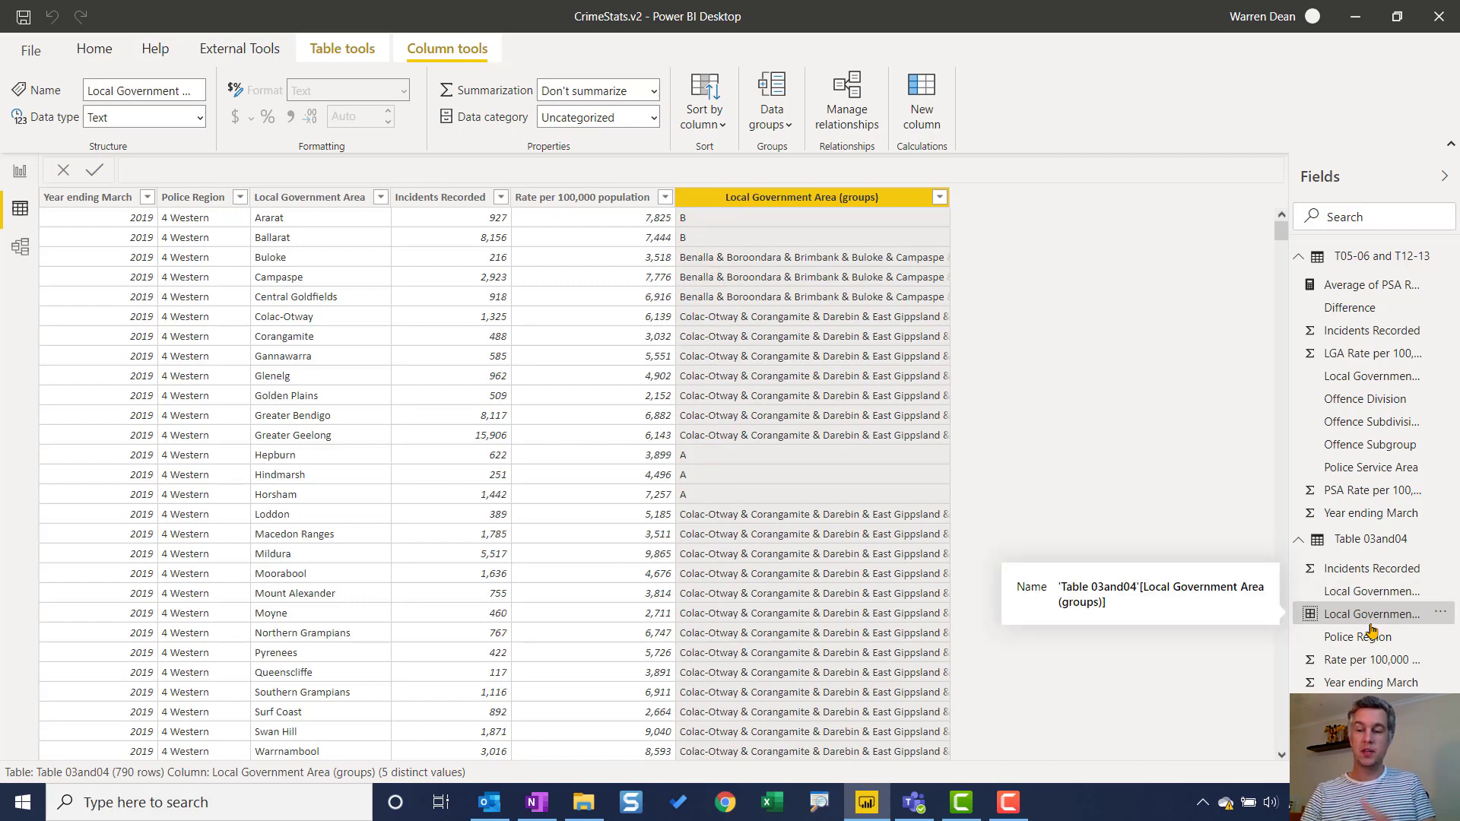
# Start a new group on Table 03and04's Rate per 100,000 population column, keeping Bin as the group type
pyautogui.rightClick(1372, 662)
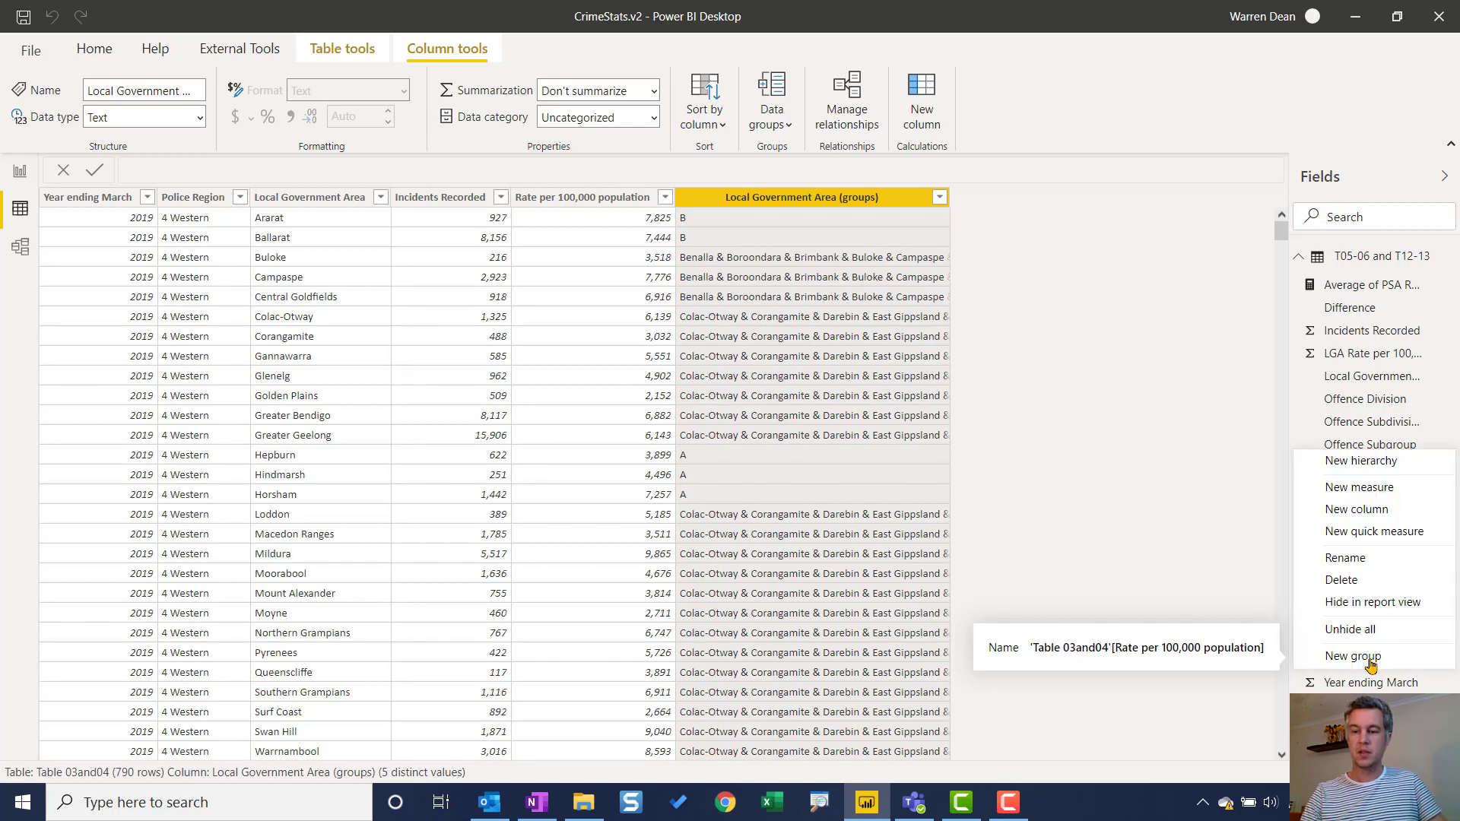
pyautogui.click(1354, 656)
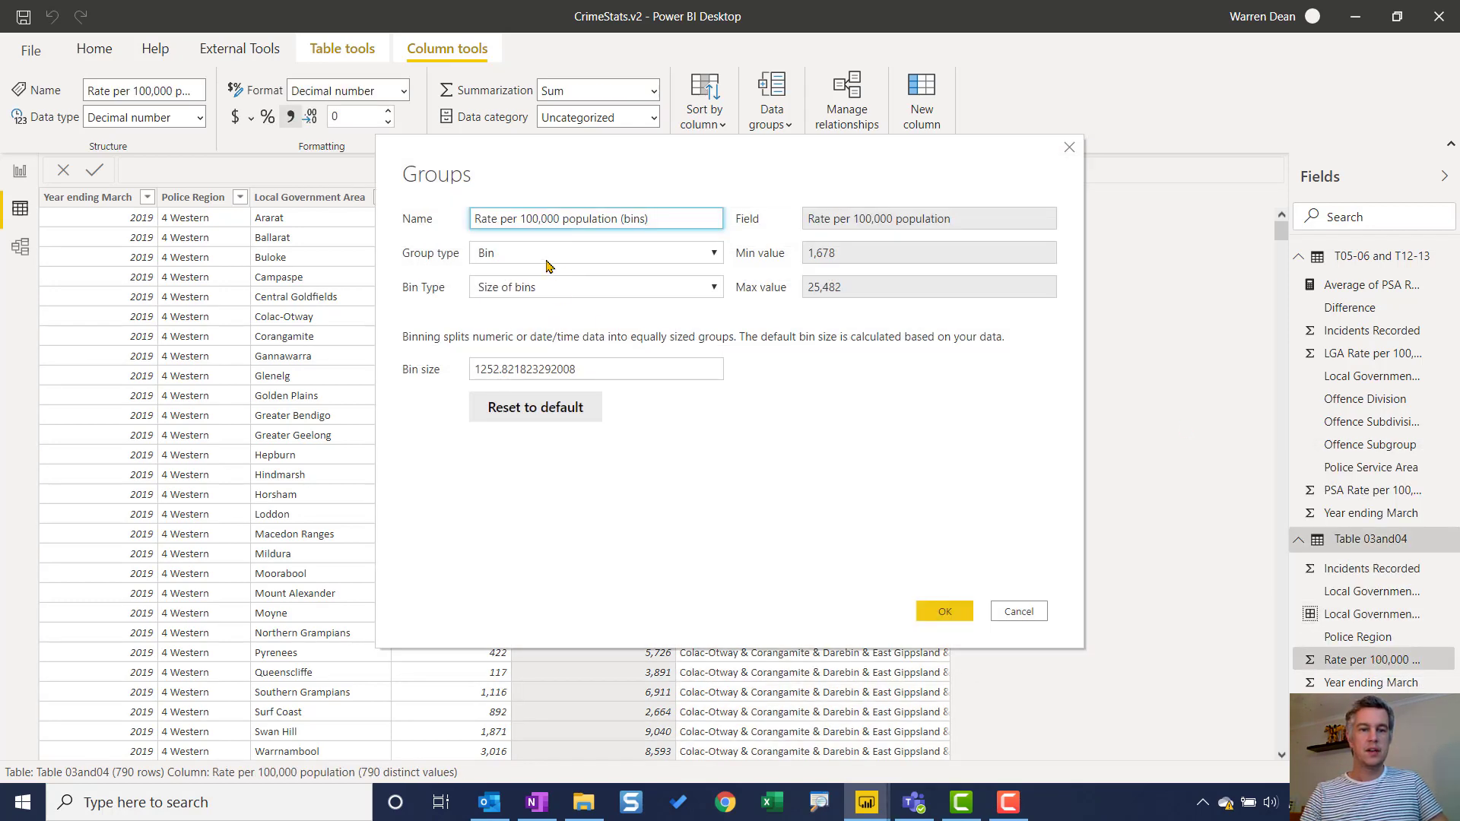
pyautogui.click(517, 256)
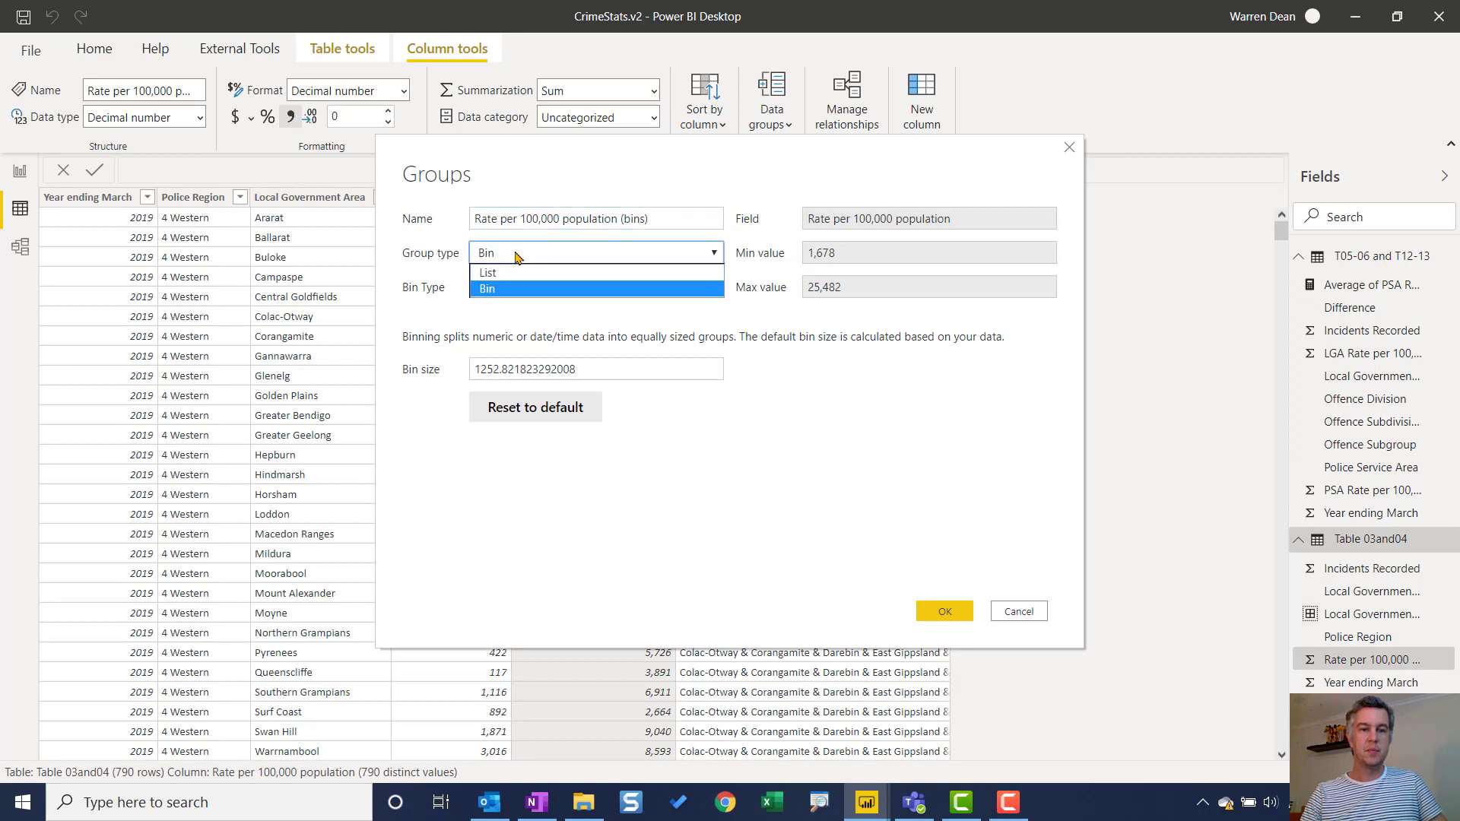
pyautogui.click(519, 257)
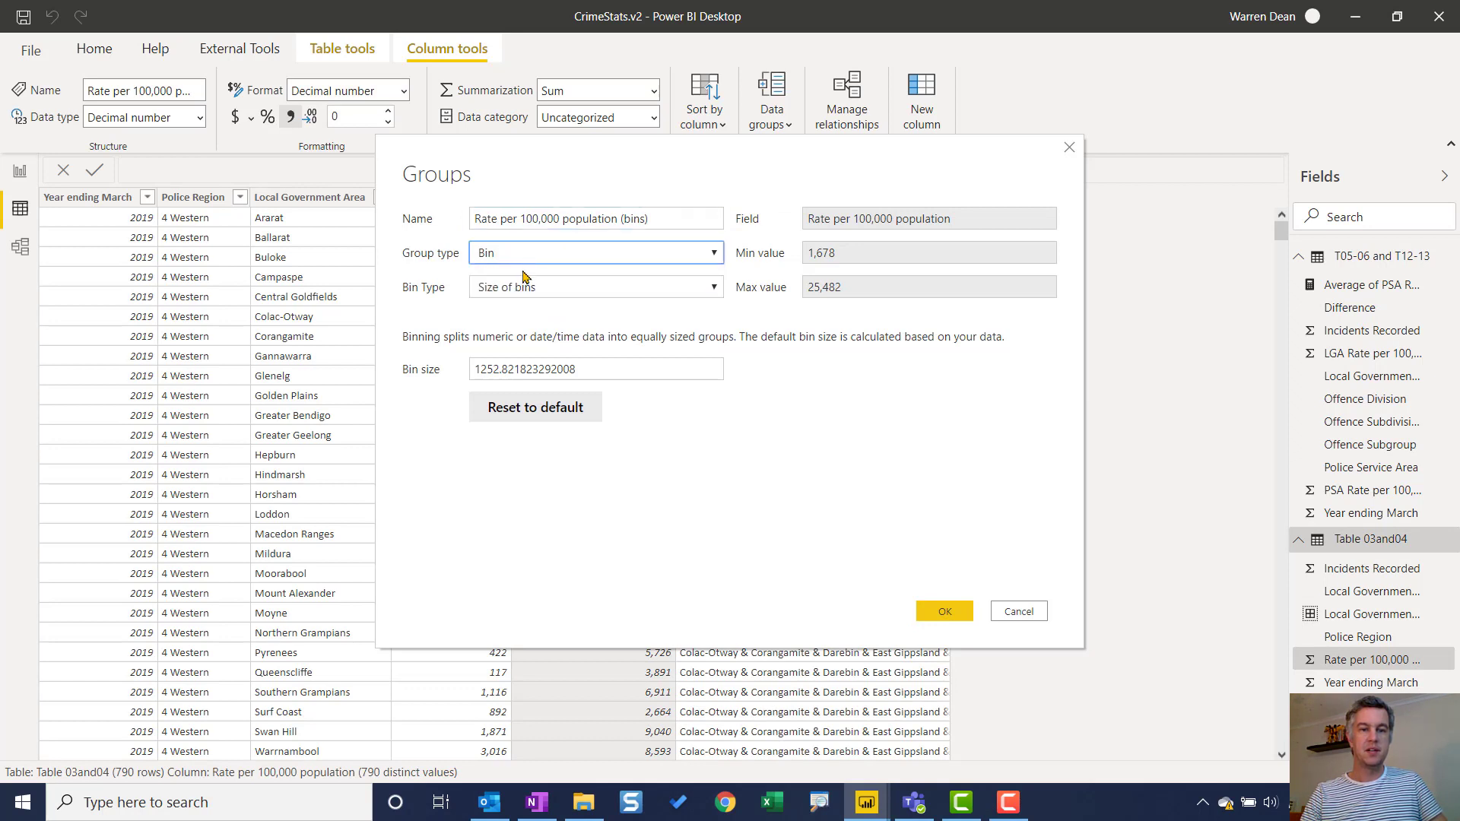
# Set the bin type to Number of bins with a bin count of 5, and create the binned column
pyautogui.click(599, 296)
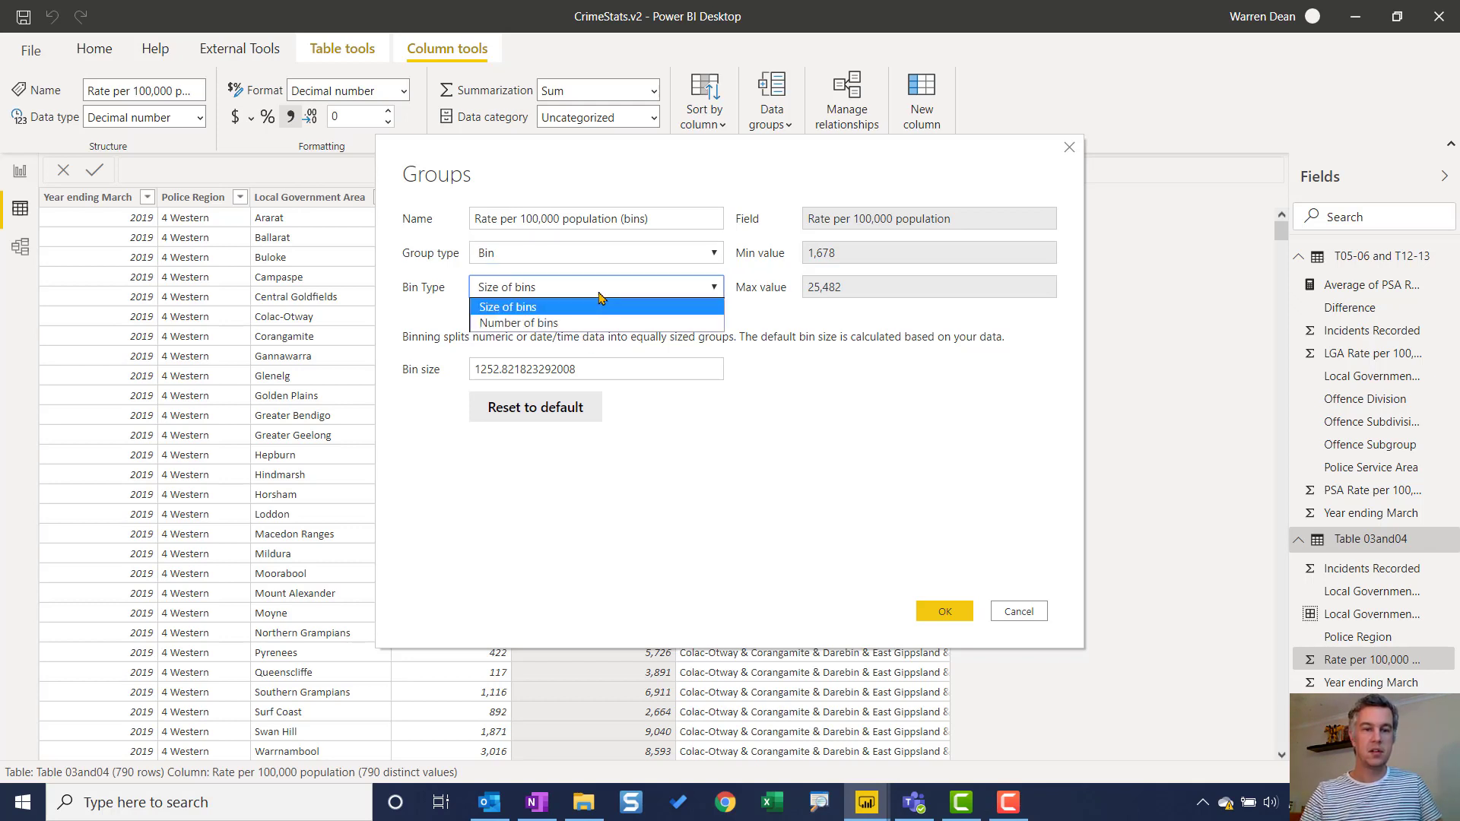
pyautogui.click(577, 324)
pyautogui.click(559, 367)
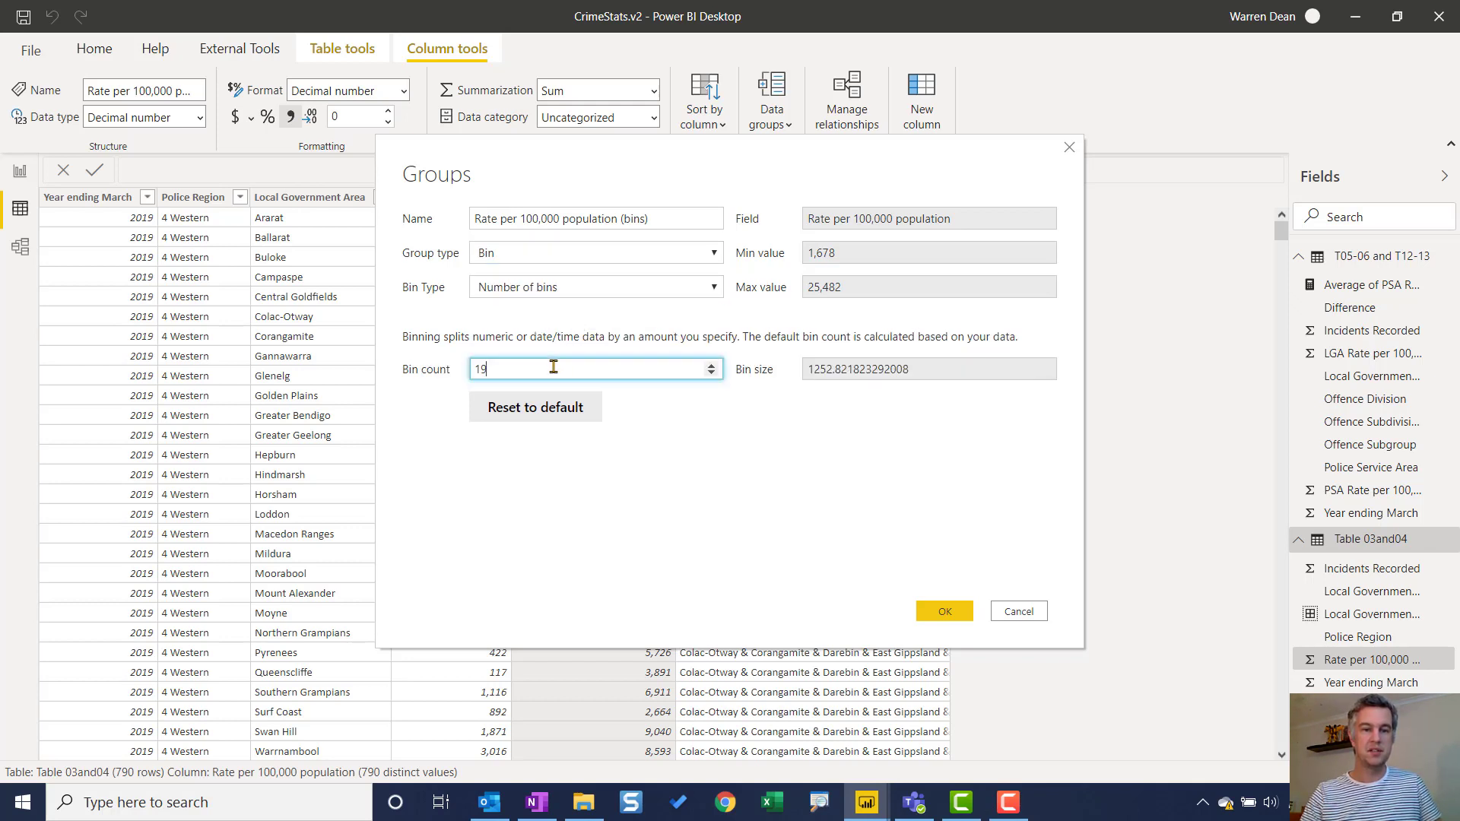
pyautogui.doubleClick(503, 369)
pyautogui.write('5')
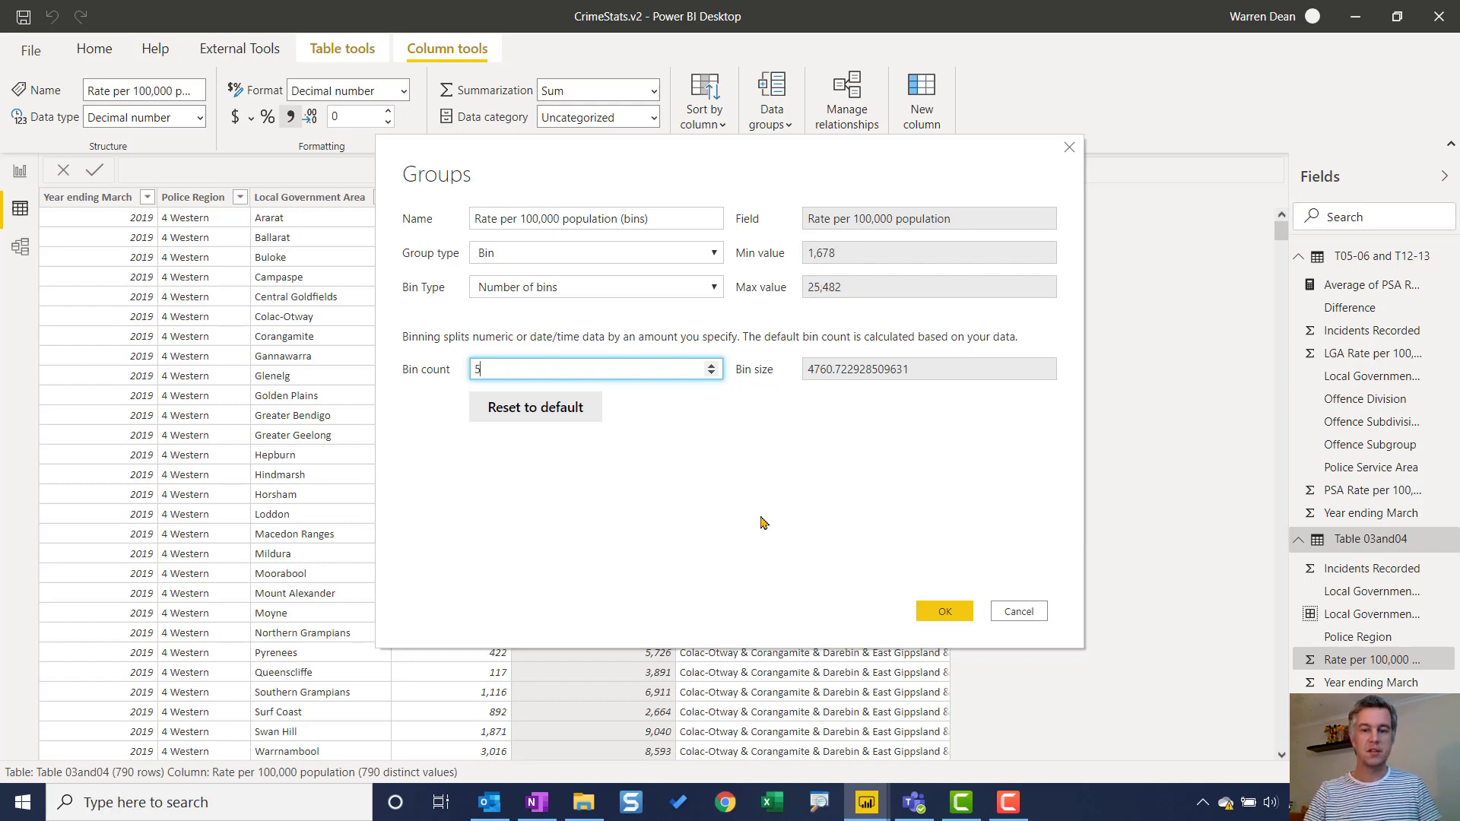
pyautogui.click(963, 616)
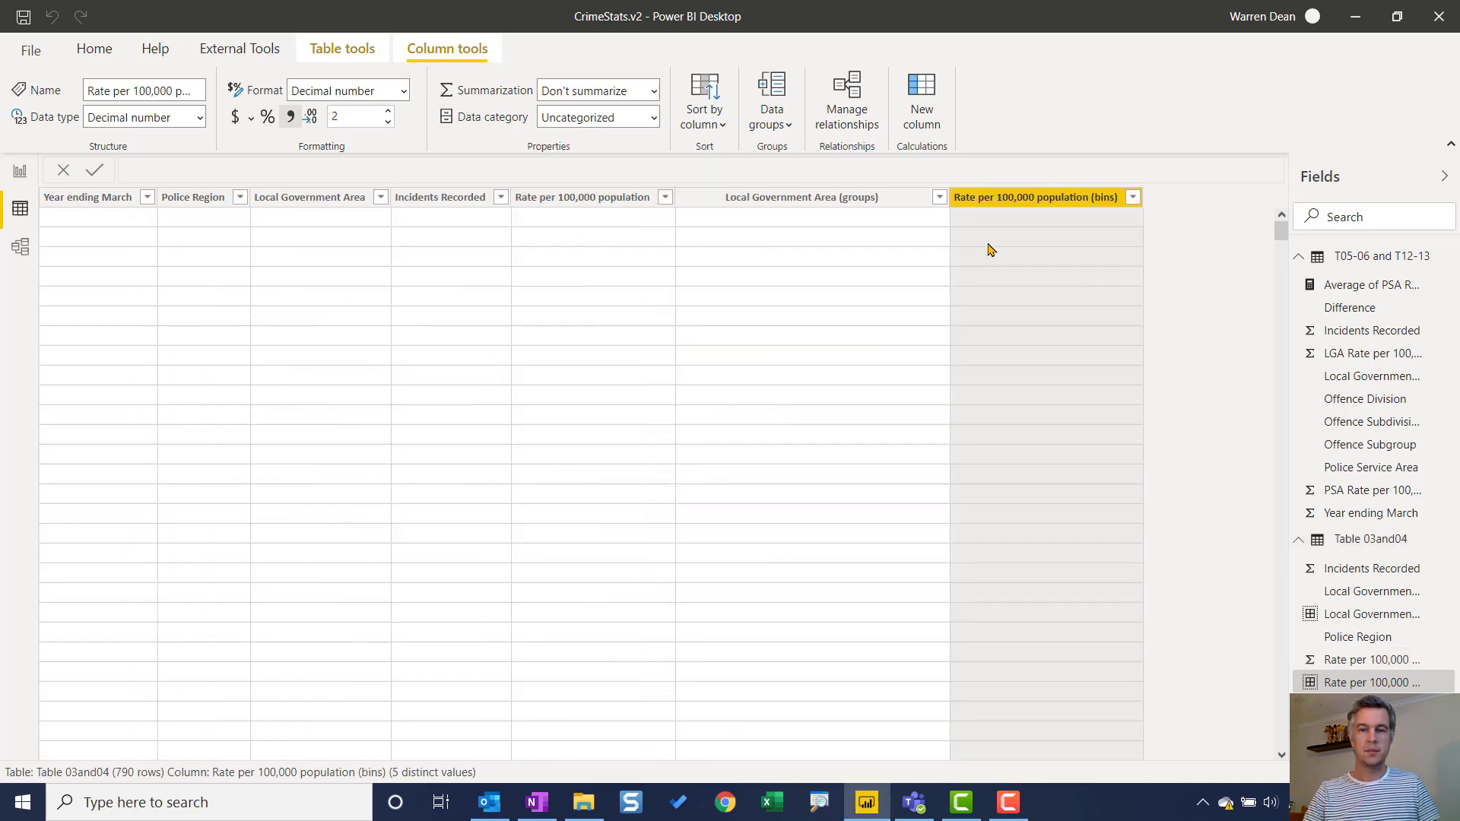
# Look through the rows of Table 03and04 to review the binned Rate per 100,000 population column
pyautogui.scroll(-3, 1106, 395)
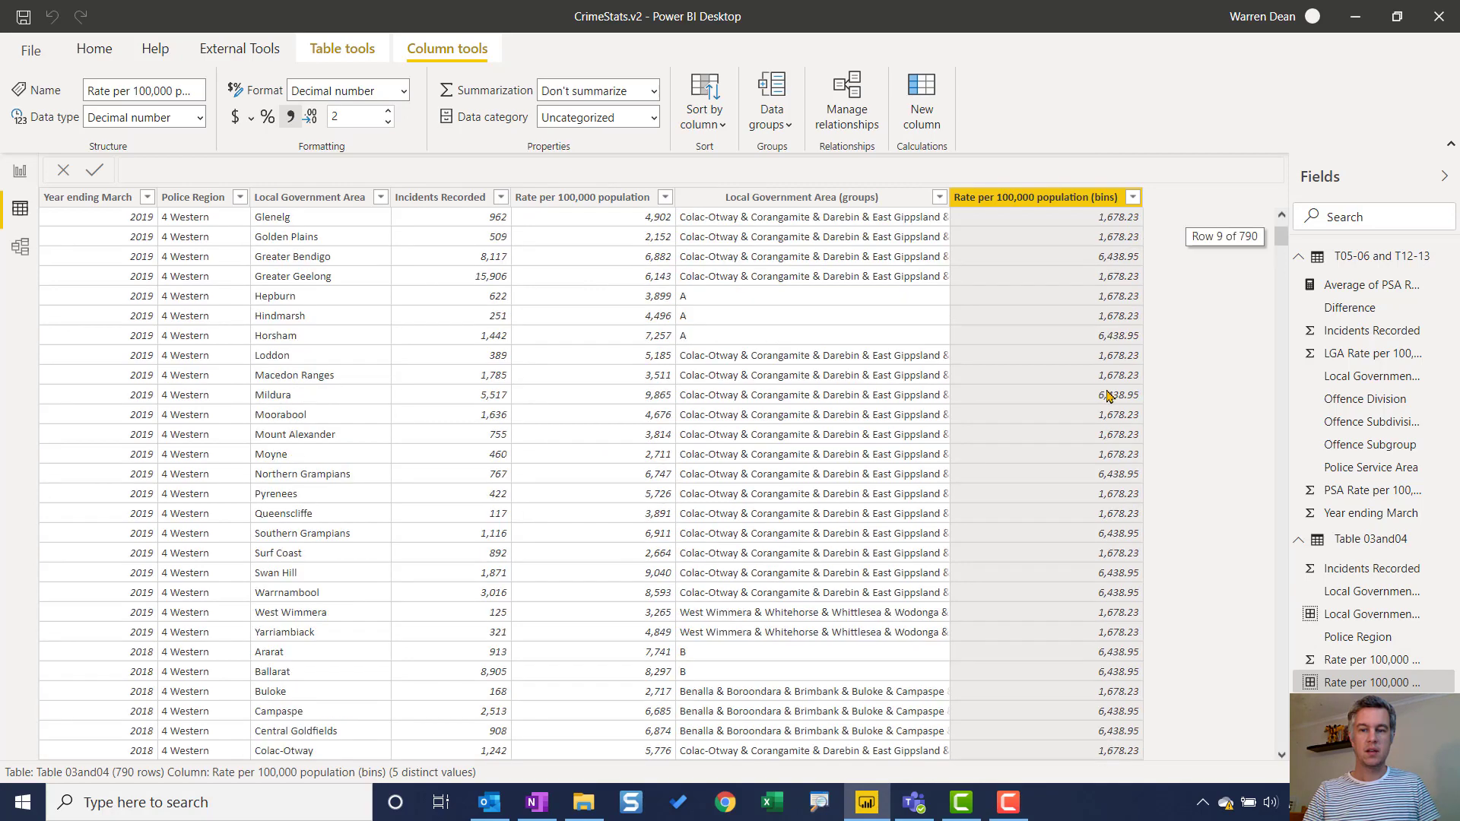
pyautogui.scroll(-20, 1107, 395)
pyautogui.scroll(20, 1098, 431)
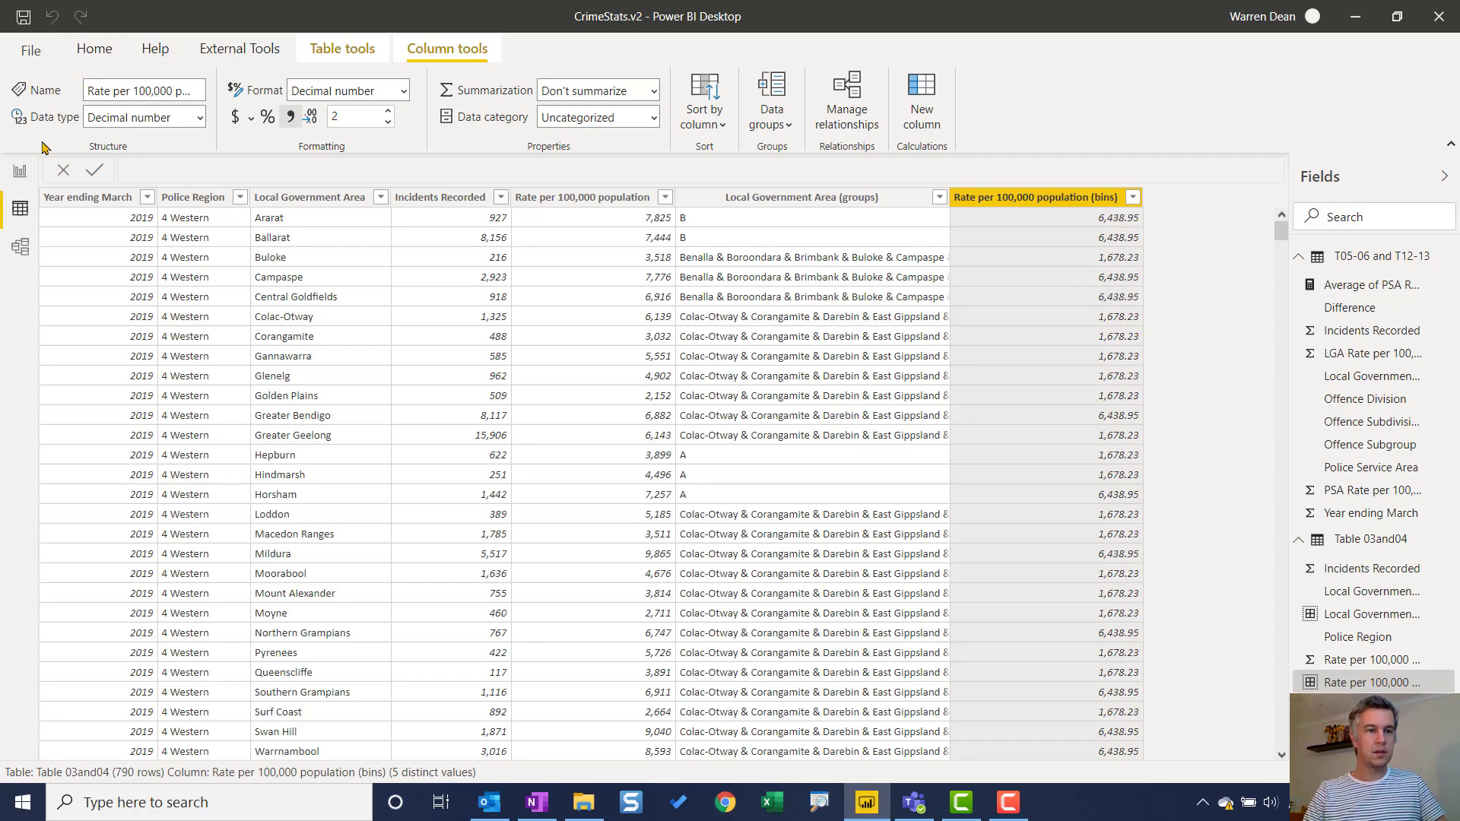
# Return to the report's Summary page and show the Incident Counts by Local Gov matrix in focus mode
pyautogui.click(19, 173)
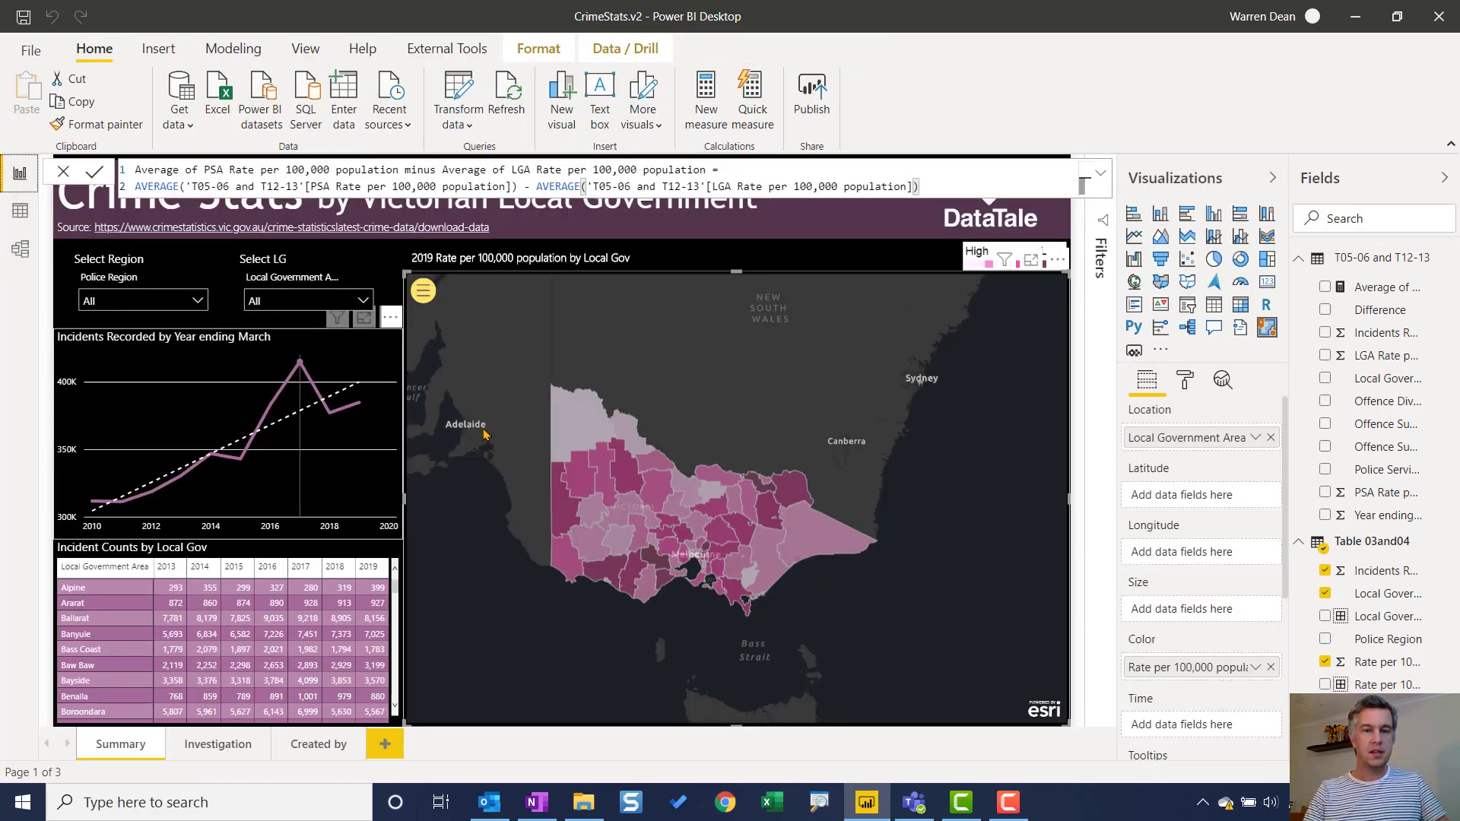
pyautogui.moveTo(367, 536)
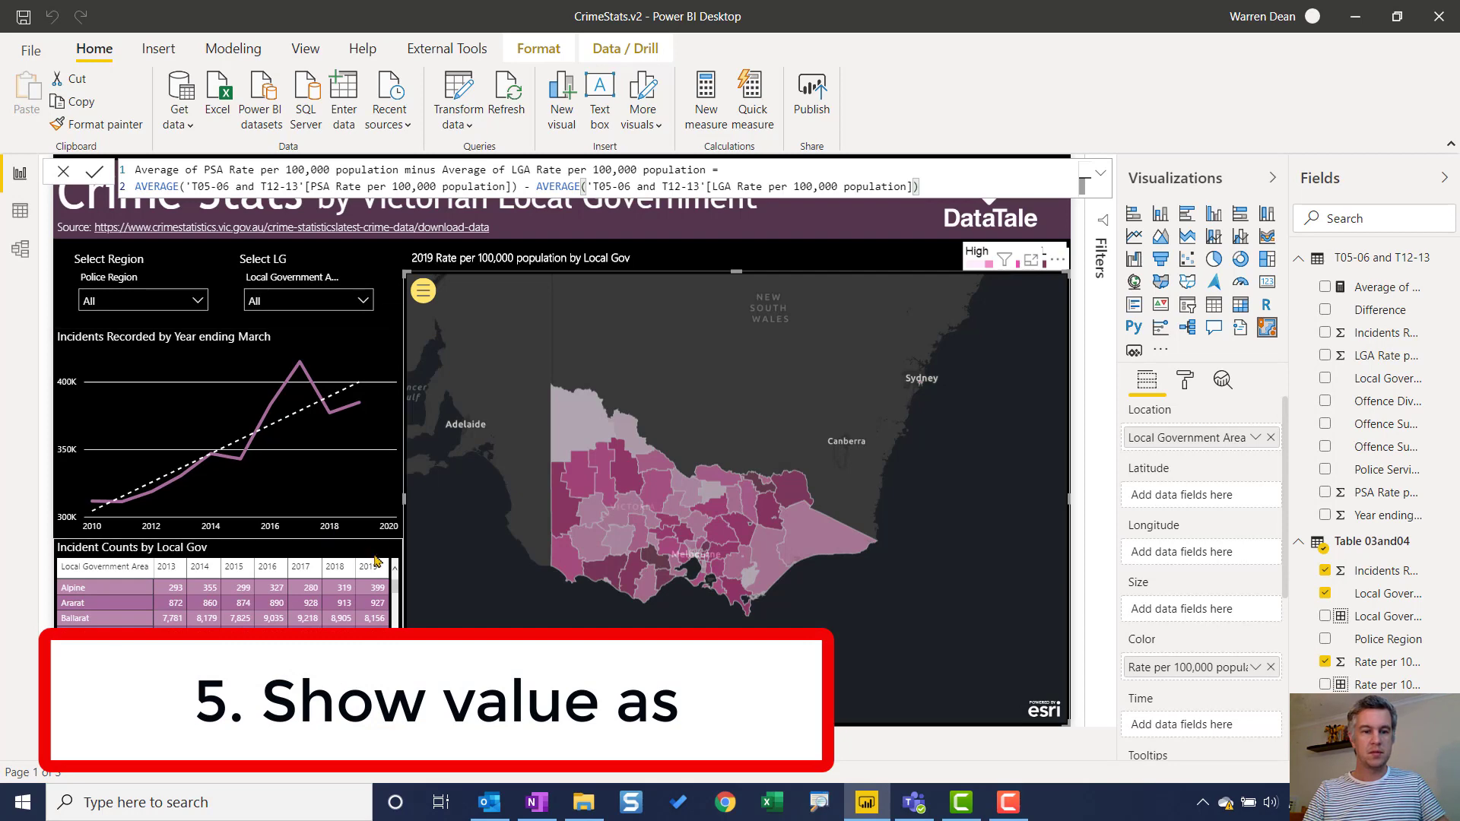
pyautogui.click(366, 532)
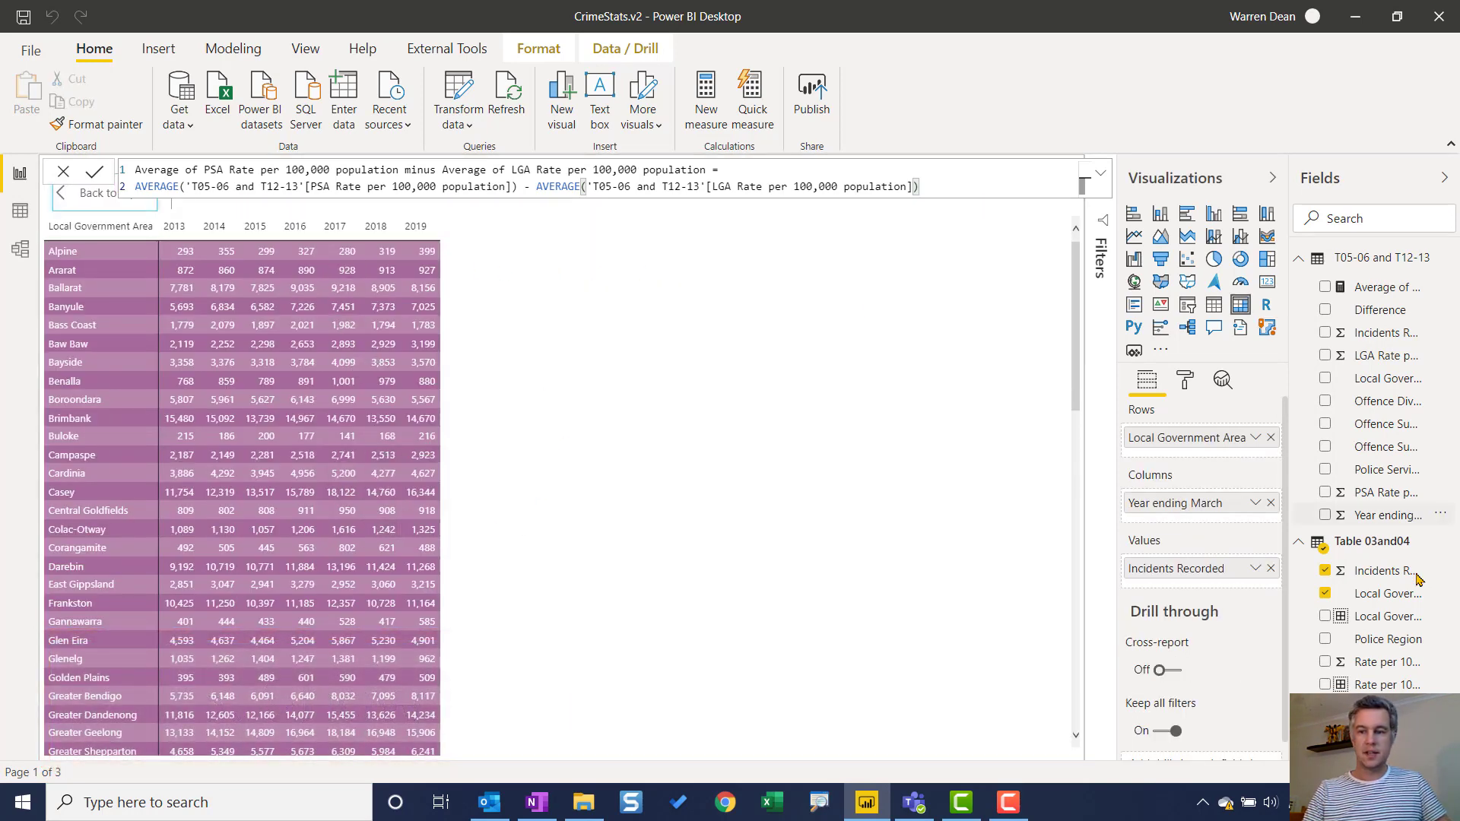
# Add Incidents Recorded from Table 03and04 to the matrix values a second time and show it as Percent of column total
pyautogui.click(1377, 598)
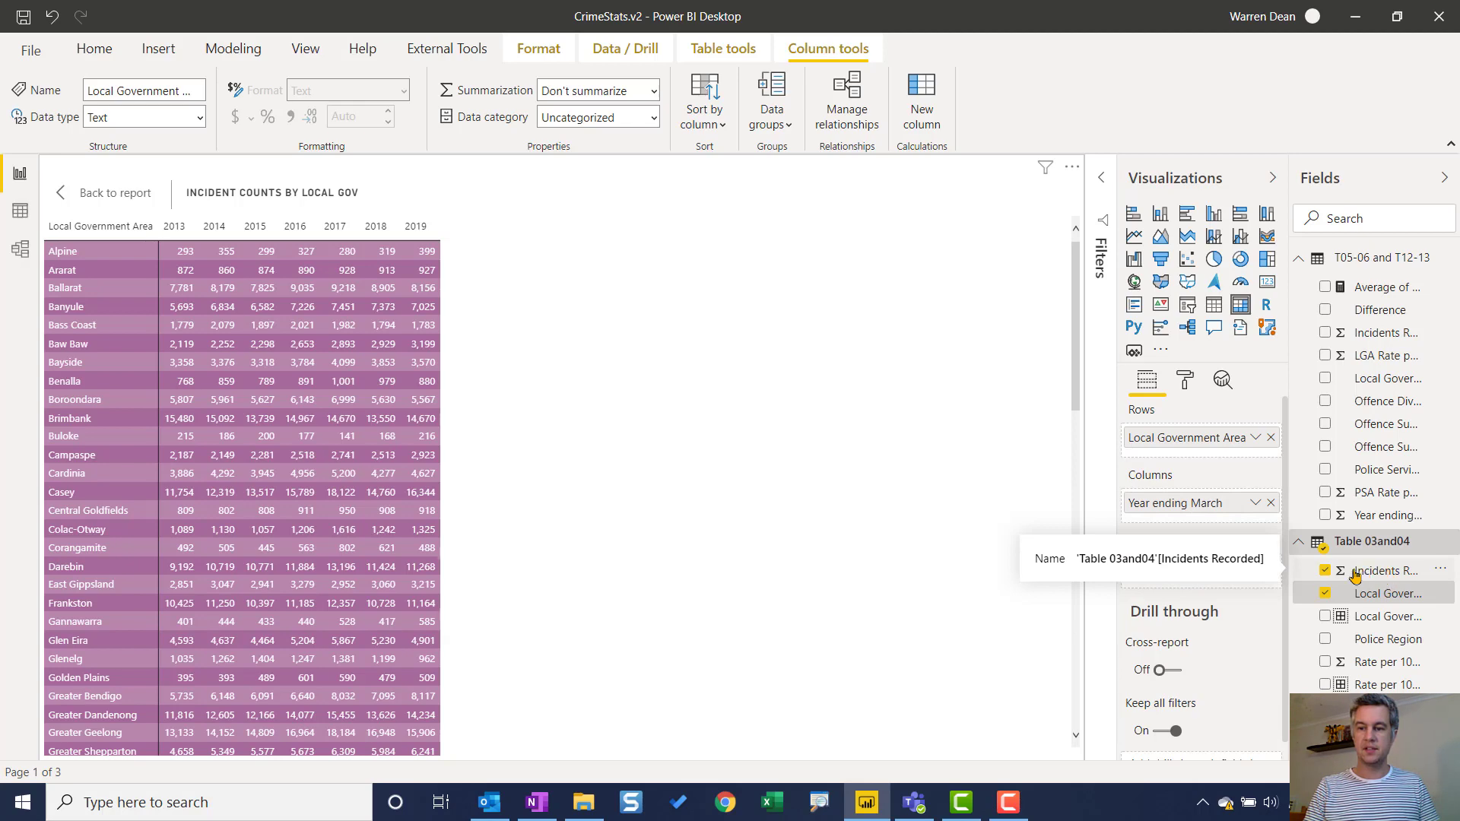
pyautogui.moveTo(1389, 578); pyautogui.dragTo(1244, 587)
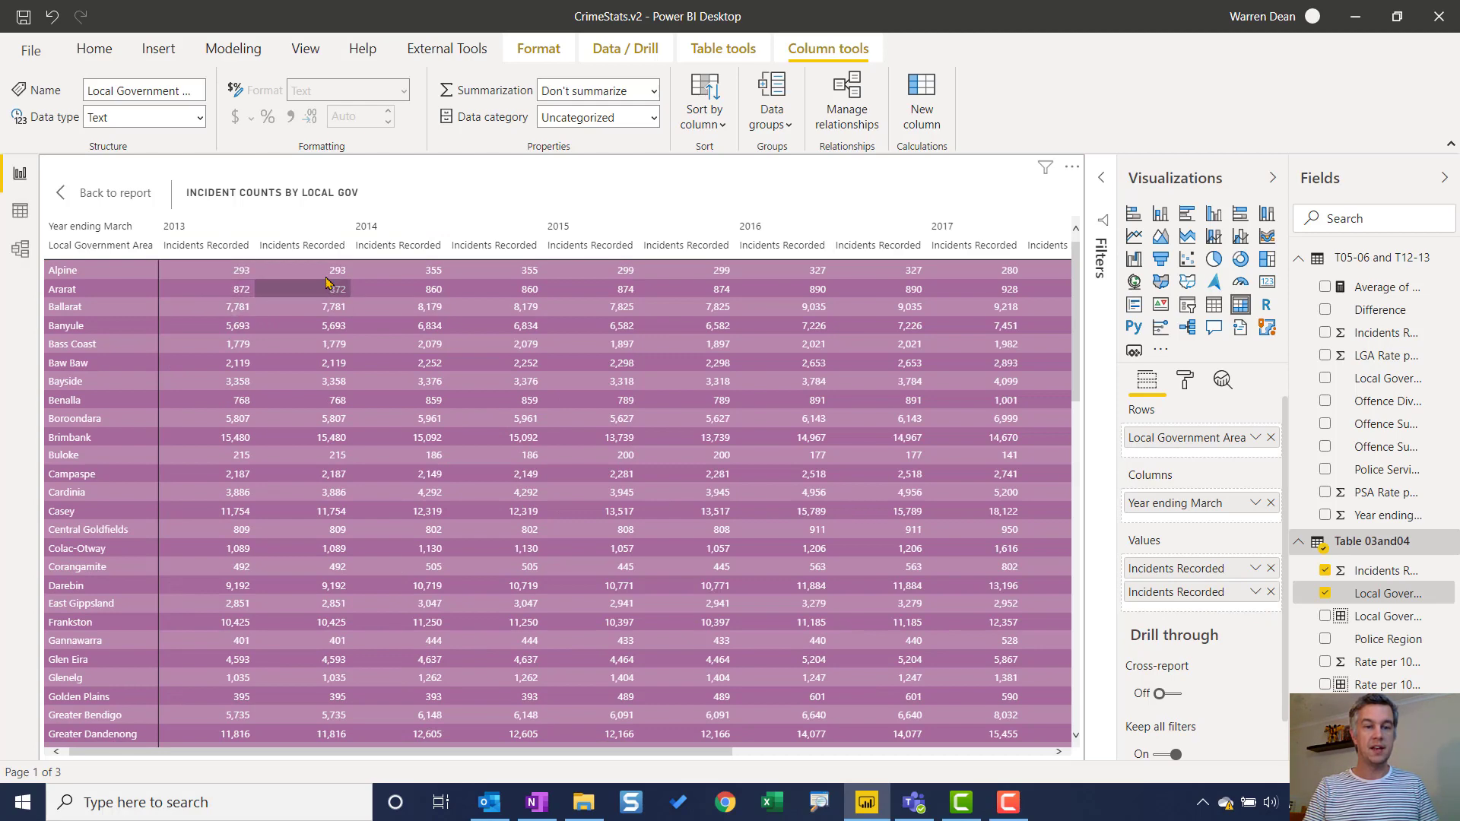
pyautogui.click(1255, 592)
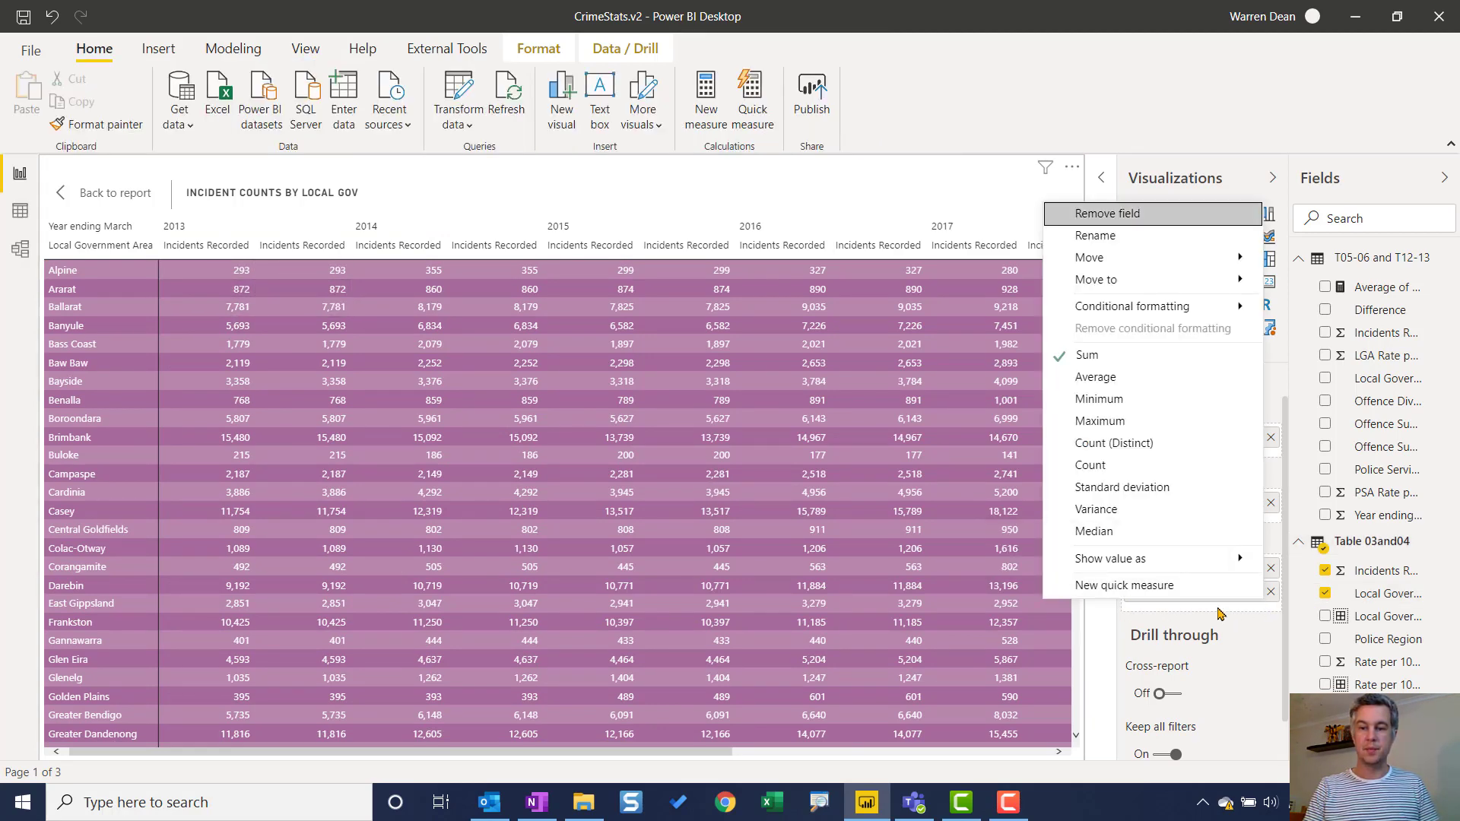
pyautogui.moveTo(1121, 565)
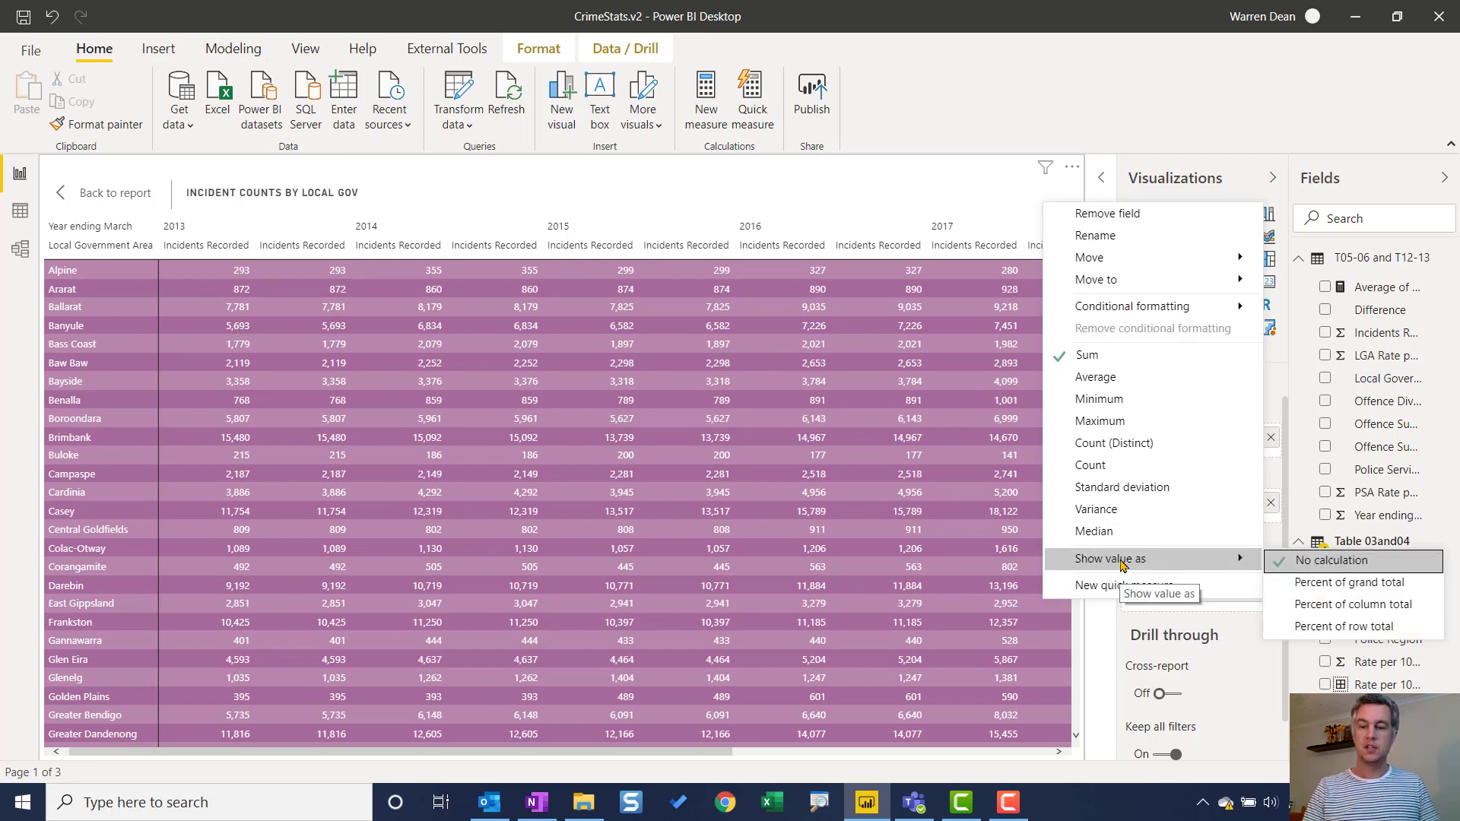
pyautogui.click(1339, 610)
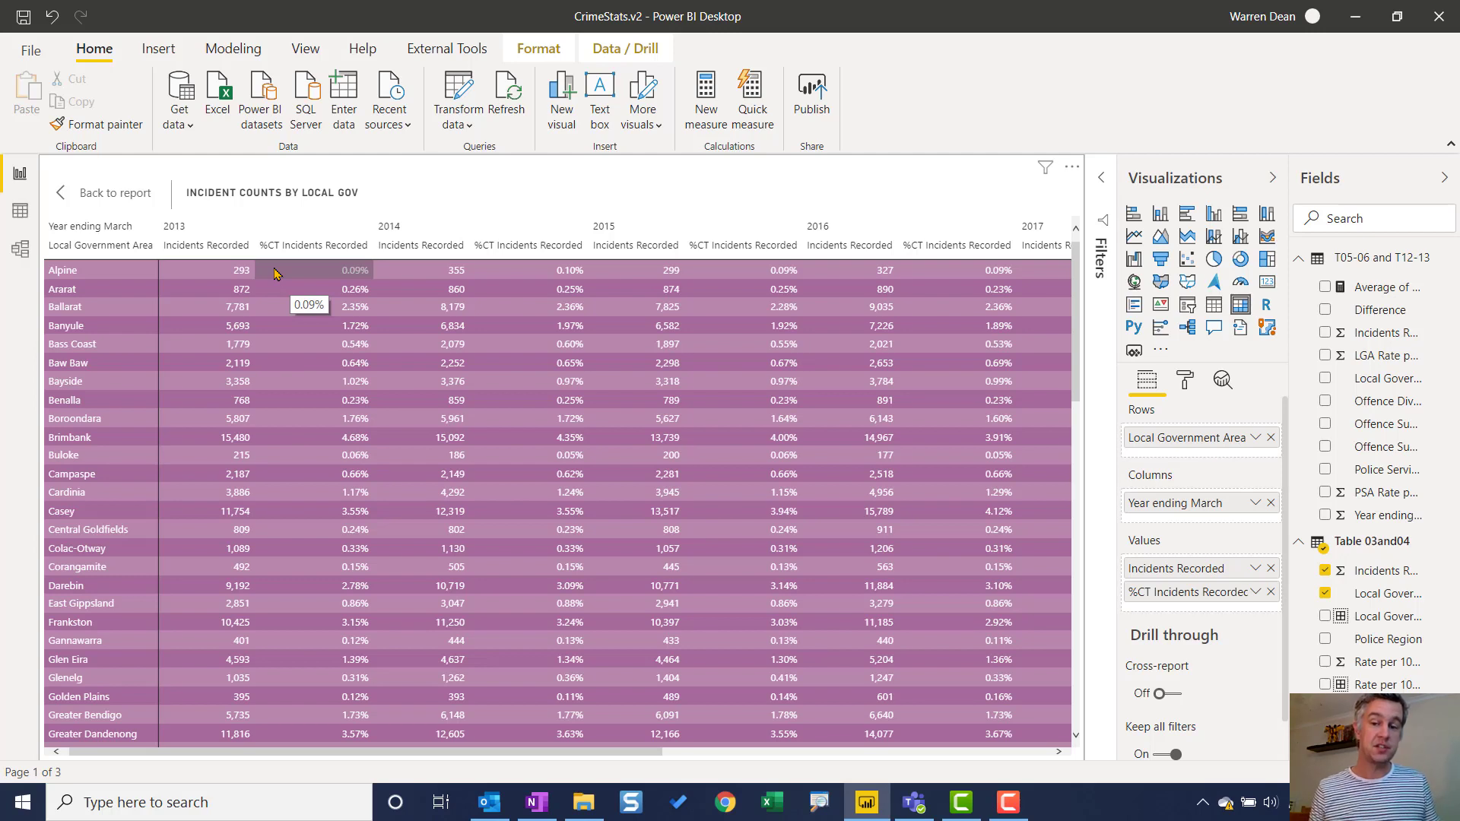
# Open the Show value as options for the matrix's %CT Incidents Recorded value
pyautogui.click(1256, 595)
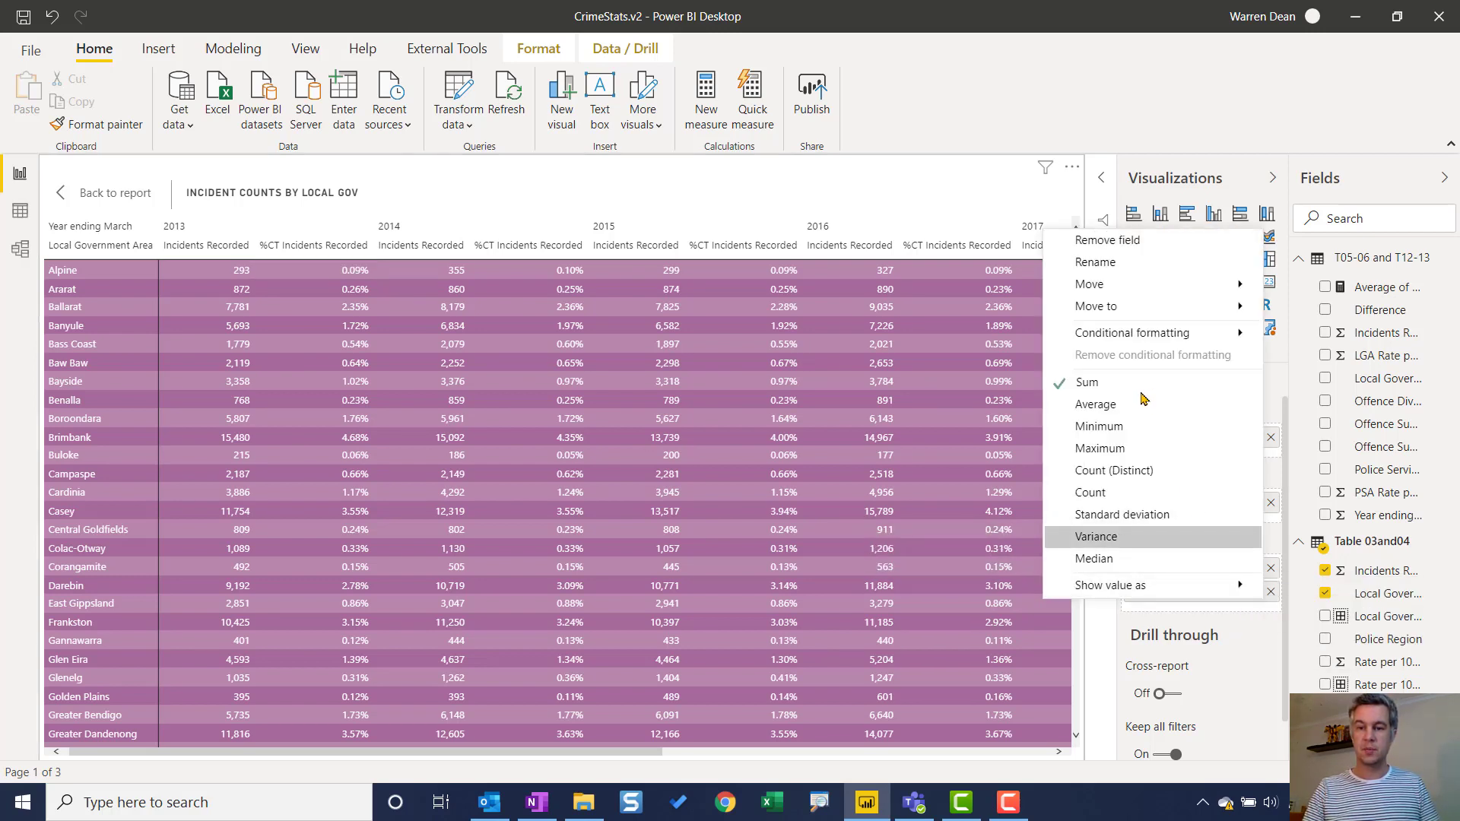
pyautogui.moveTo(1152, 586)
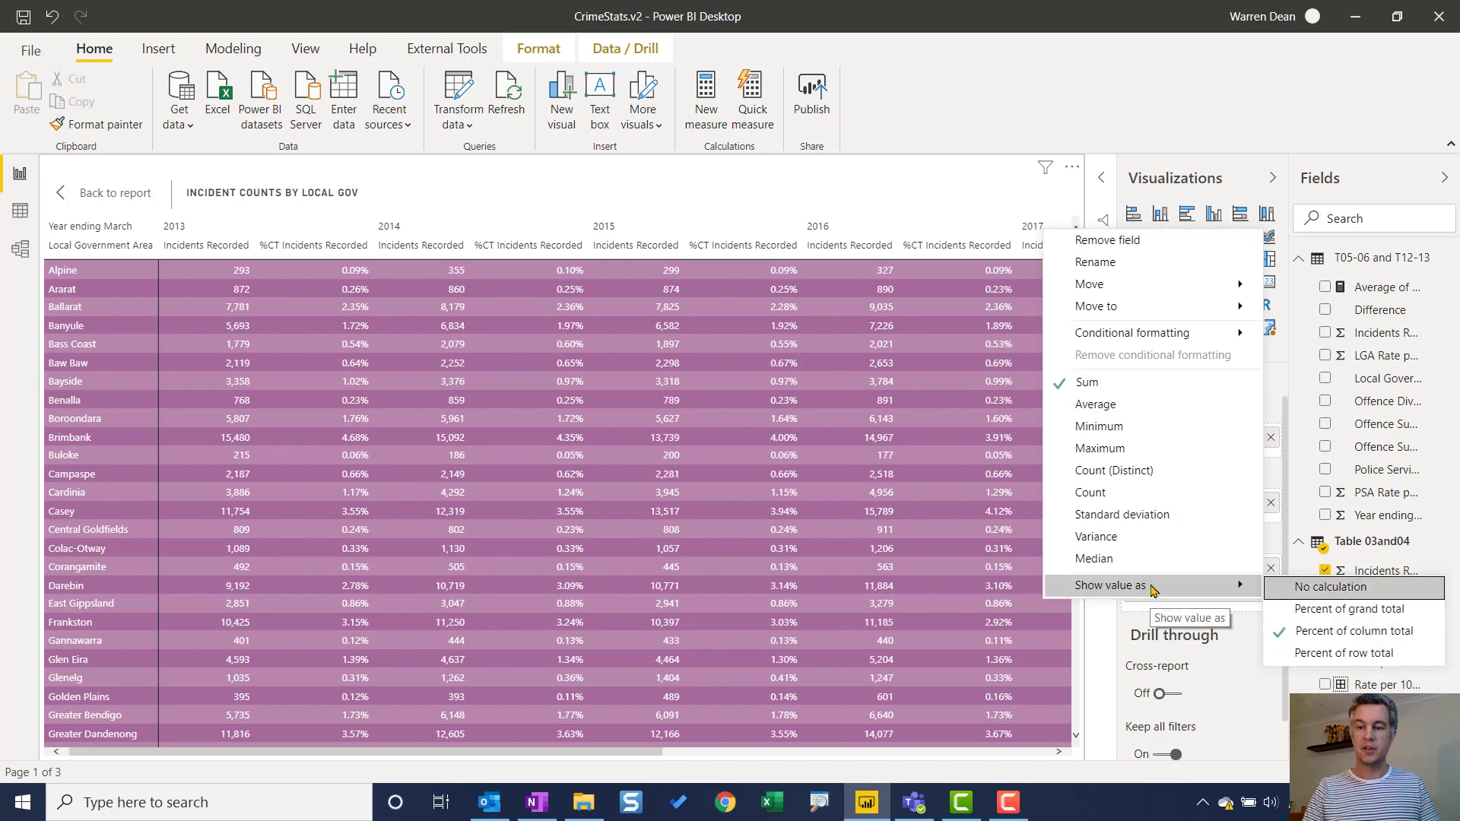